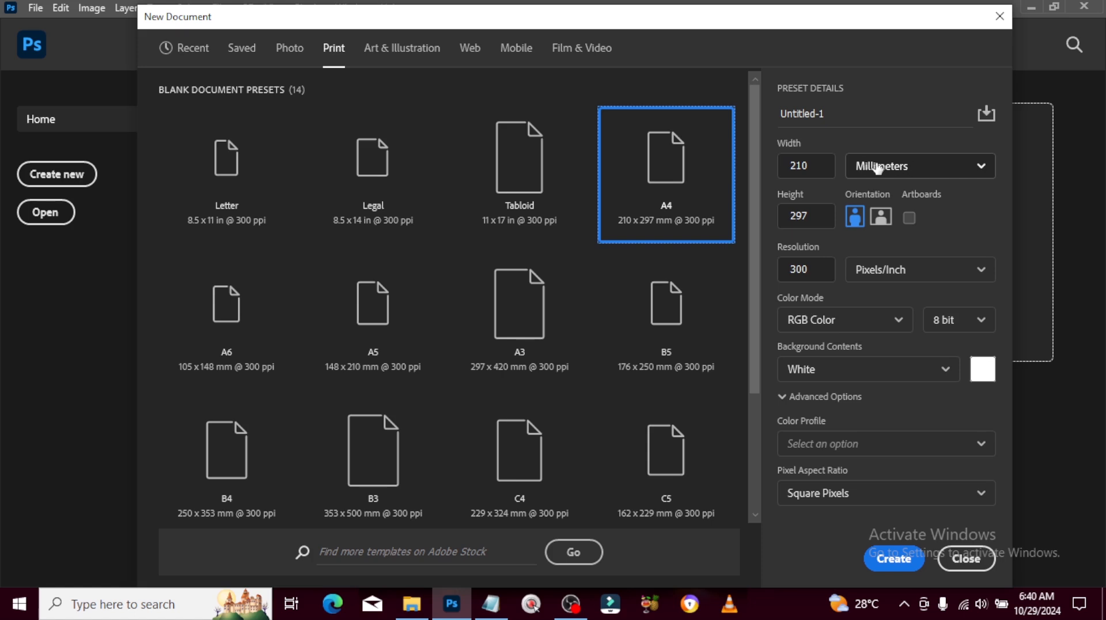
# Create an A4 print document, 210 x 297 mm at 300 ppi, named "birthday poster"
pyautogui.moveTo(813, 166); pyautogui.dragTo(770, 171)
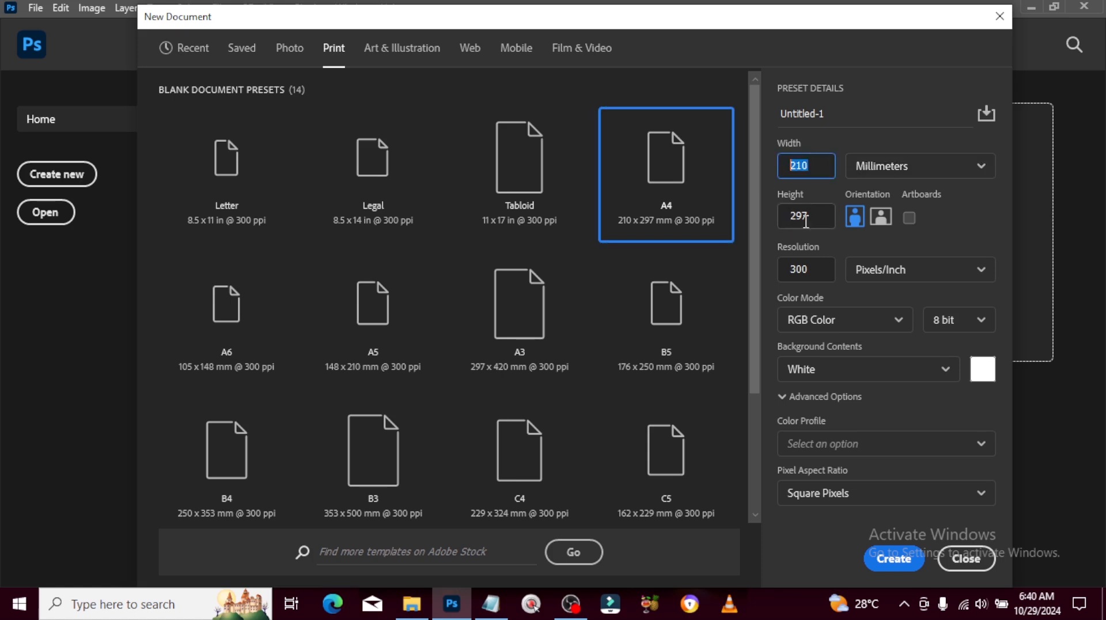
pyautogui.moveTo(818, 216); pyautogui.dragTo(779, 214)
pyautogui.moveTo(812, 277); pyautogui.dragTo(760, 272)
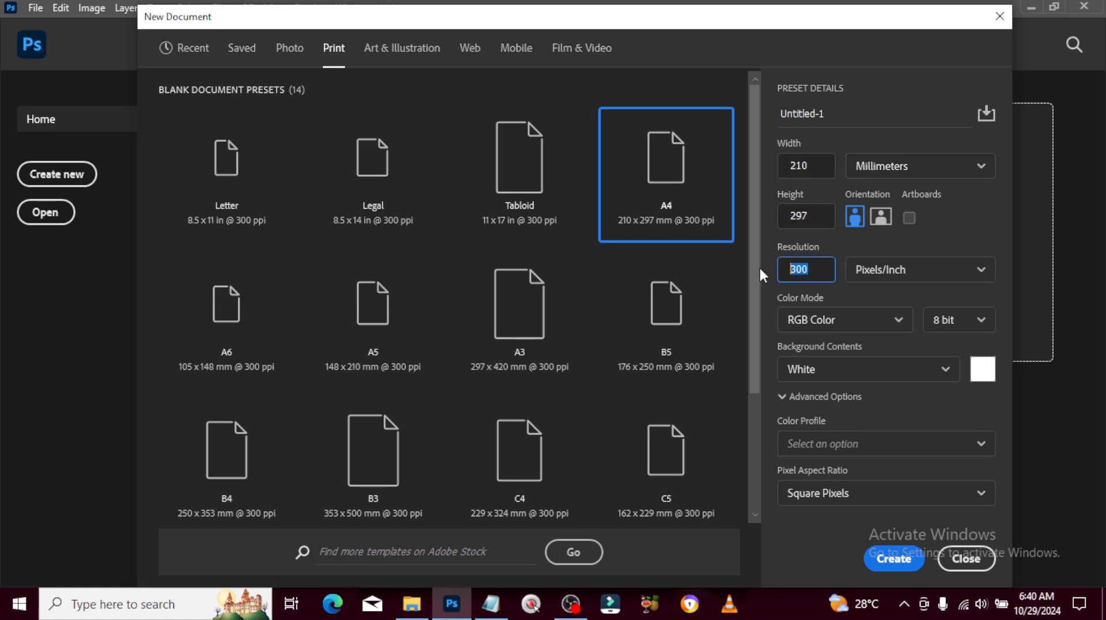
pyautogui.click(666, 113)
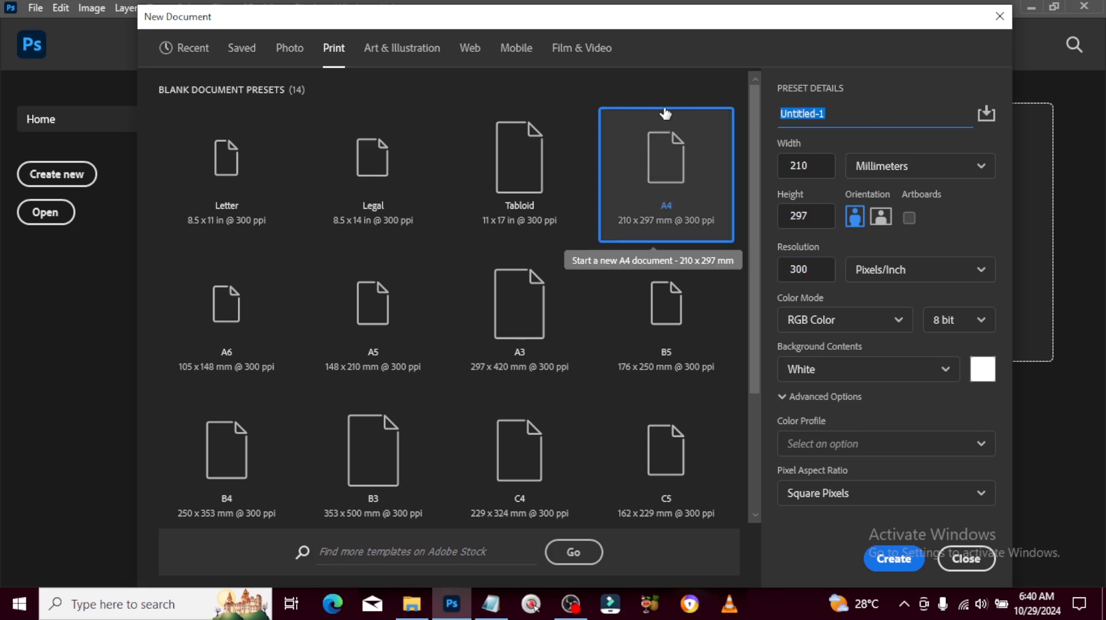
pyautogui.write('b')
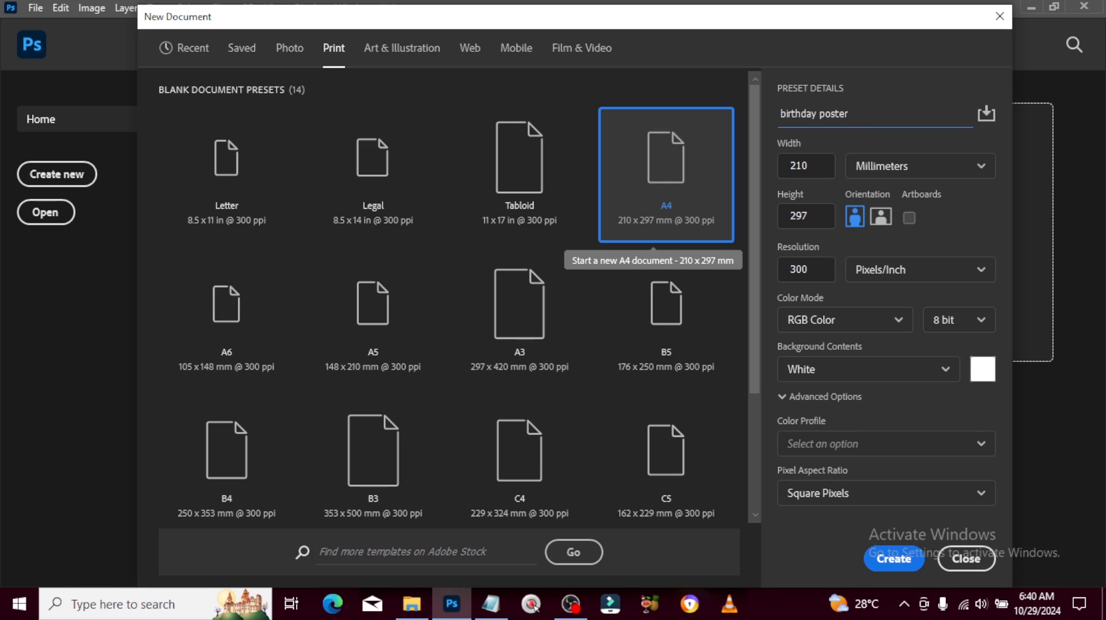
pyautogui.write('irthday poster')
pyautogui.click(893, 557)
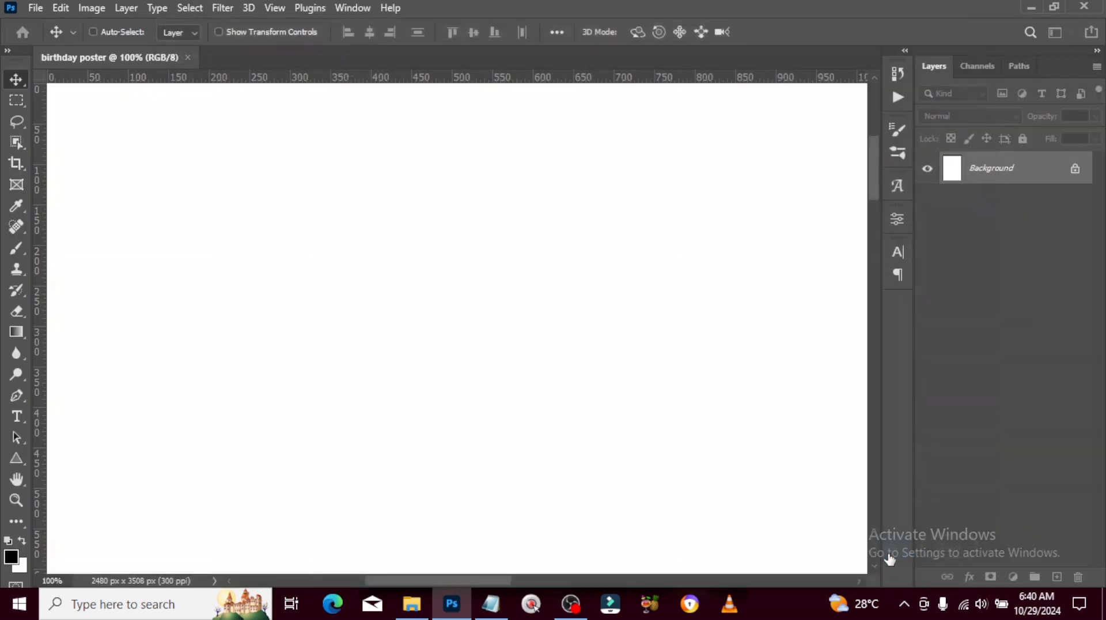
# Add a guide layout with 8 columns, 8 rows and 30 px margins on all sides
pyautogui.click(274, 7)
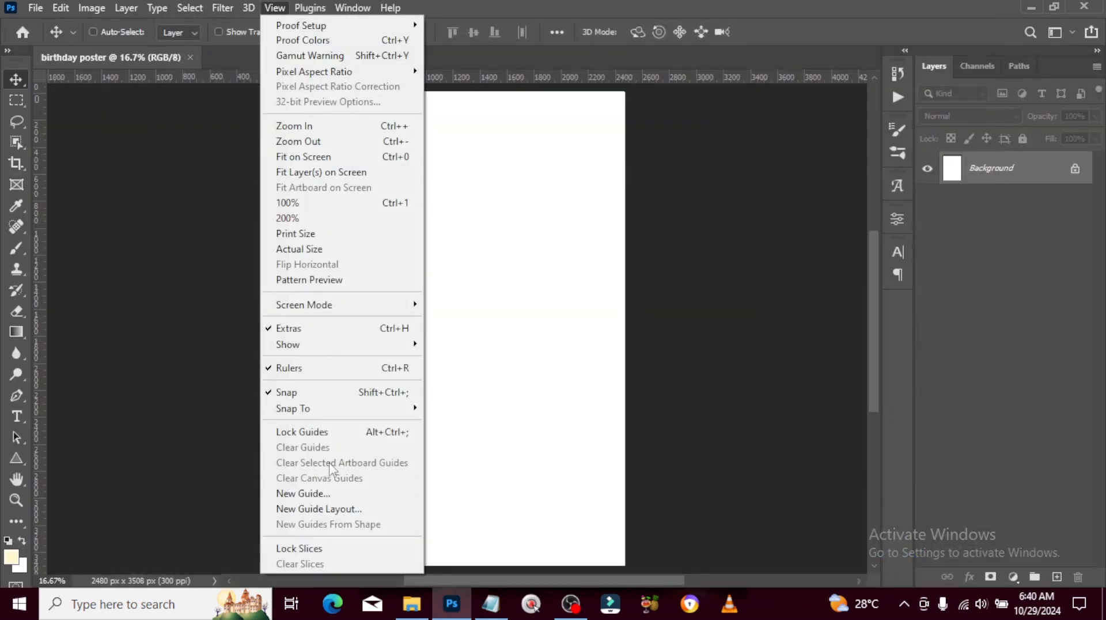
pyautogui.click(319, 509)
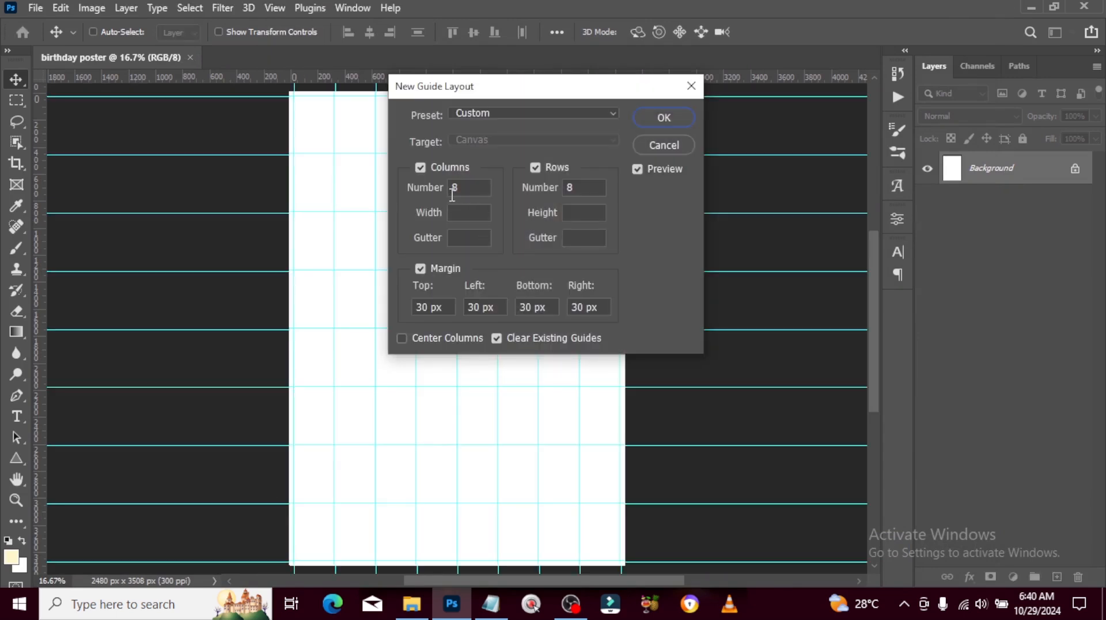
pyautogui.moveTo(450, 188); pyautogui.dragTo(462, 191)
pyautogui.moveTo(579, 189); pyautogui.dragTo(548, 183)
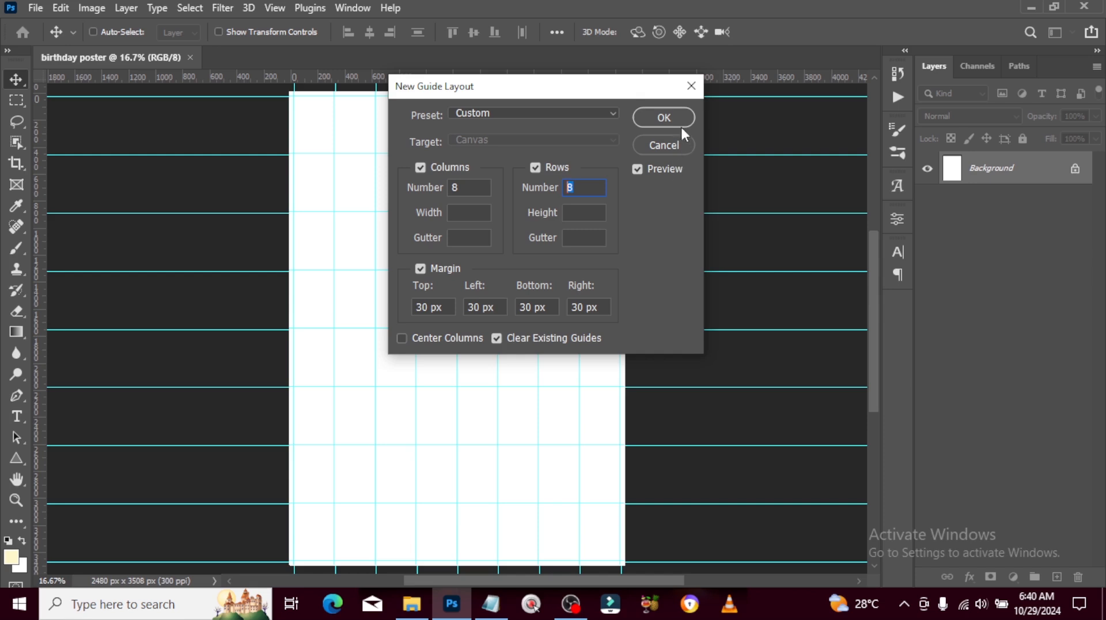
pyautogui.click(664, 119)
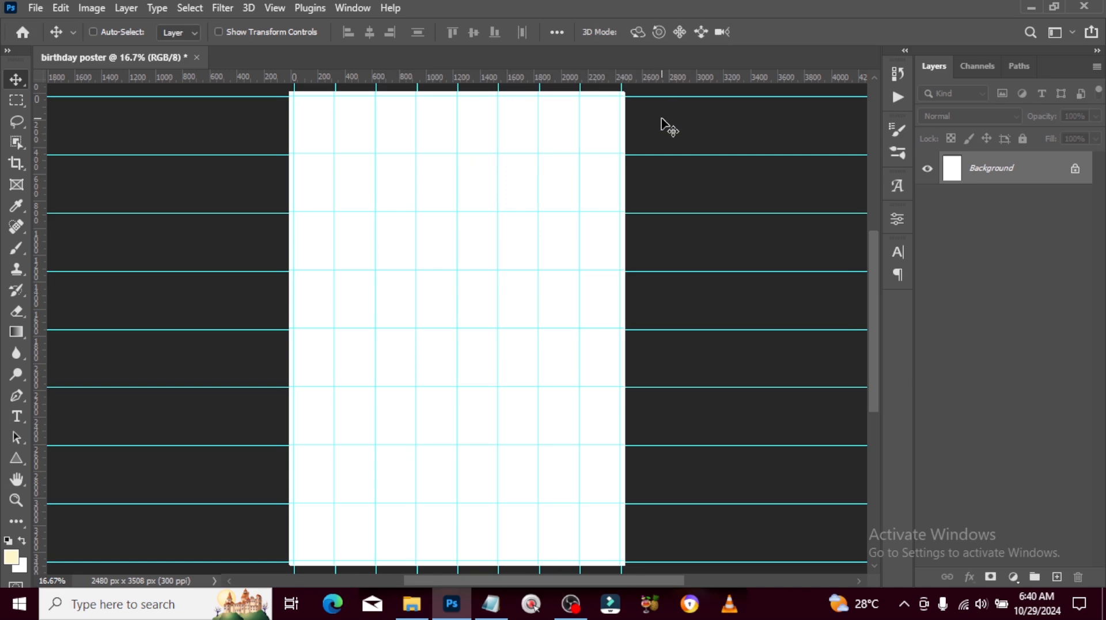
# Place the open-doorway image from the FILES folder in the poster and scale it to about 155% so it covers the canvas
pyautogui.click(411, 603)
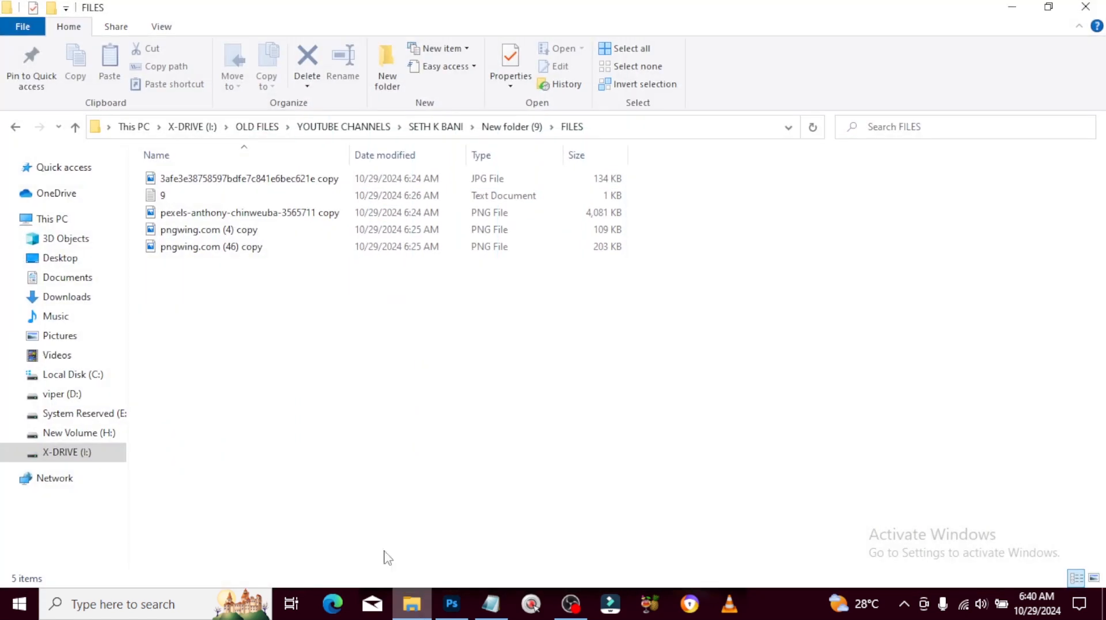
pyautogui.click(1094, 577)
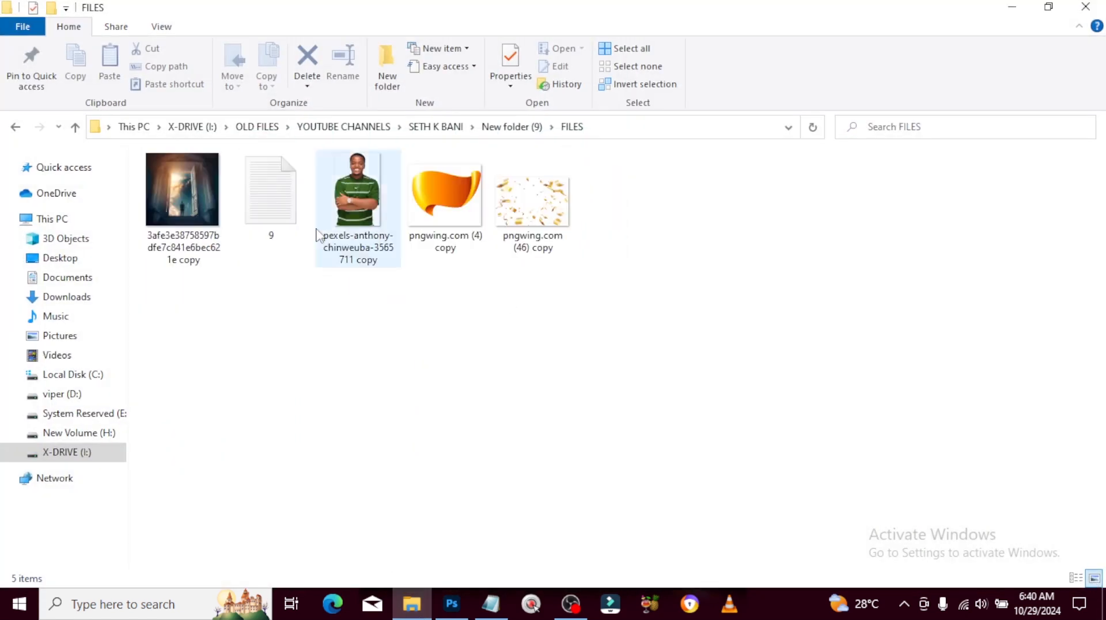
pyautogui.click(189, 206)
pyautogui.moveTo(188, 203); pyautogui.dragTo(493, 419)
pyautogui.hotkey('ctrl', '-')
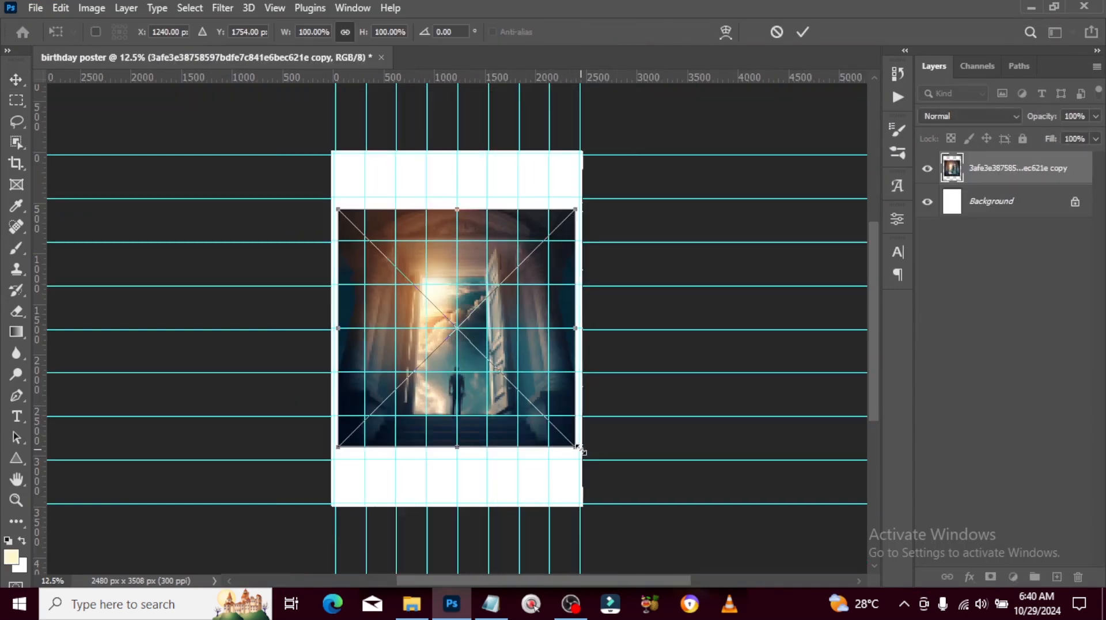
pyautogui.moveTo(579, 449); pyautogui.dragTo(641, 519)
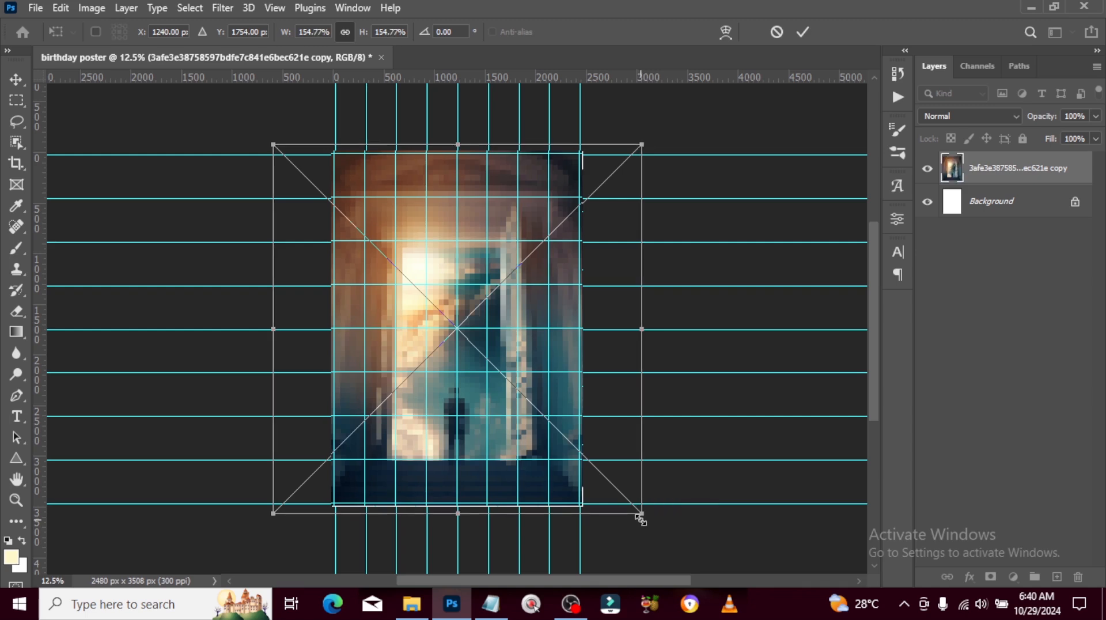
pyautogui.press('Return')
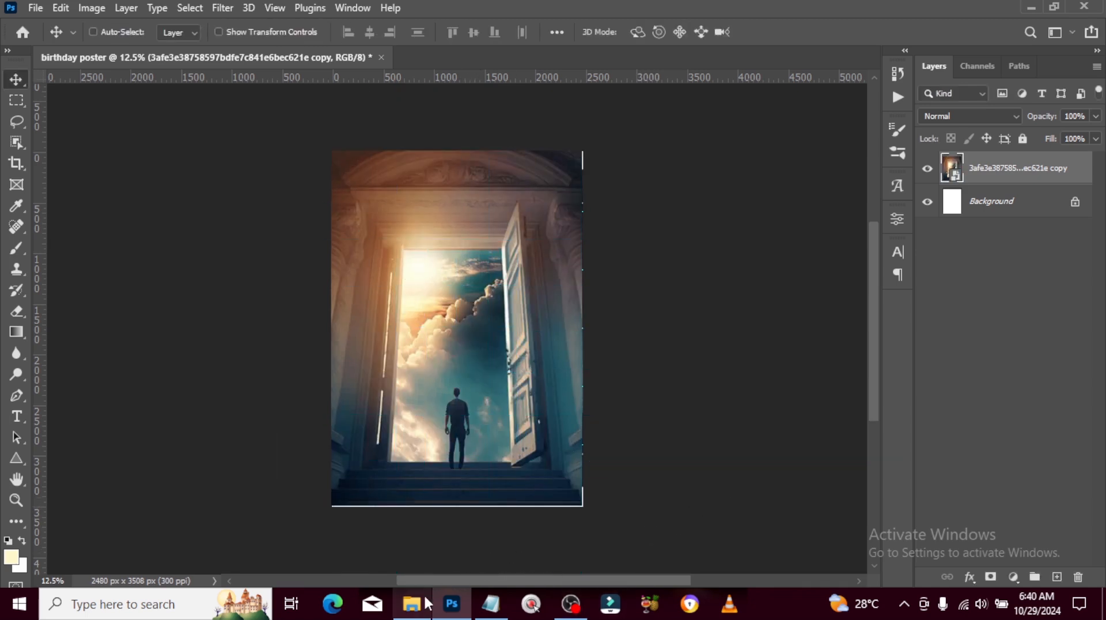
# Place the cut-out portrait of the man in the green striped shirt, aligned with the canvas's bottom edge at 100% scale
pyautogui.click(425, 603)
pyautogui.moveTo(357, 196); pyautogui.dragTo(461, 503)
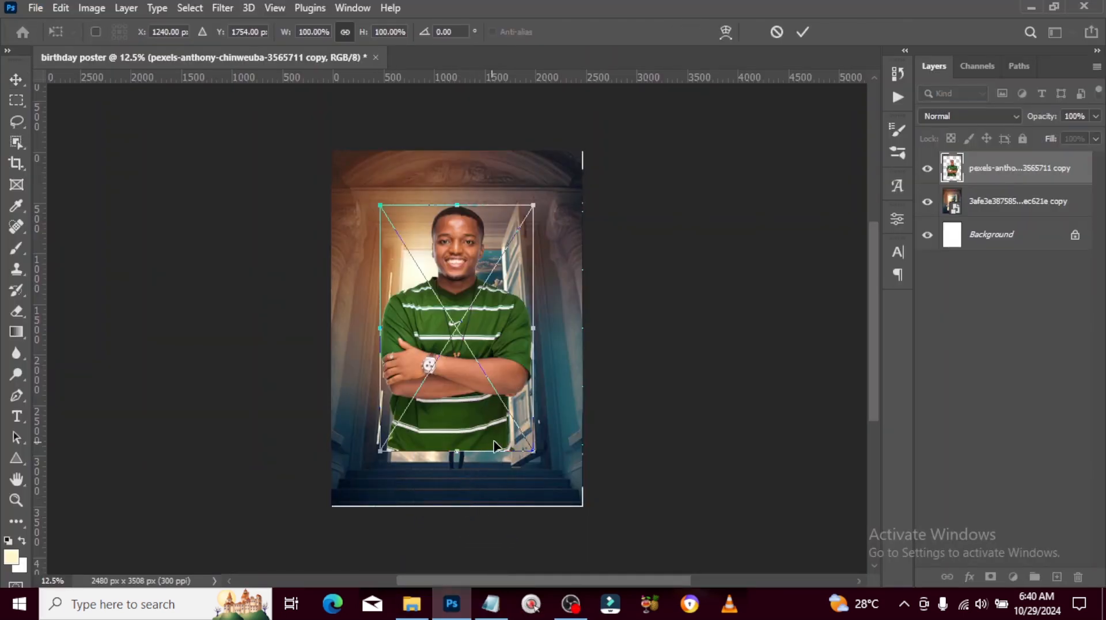
pyautogui.moveTo(483, 415); pyautogui.dragTo(478, 468)
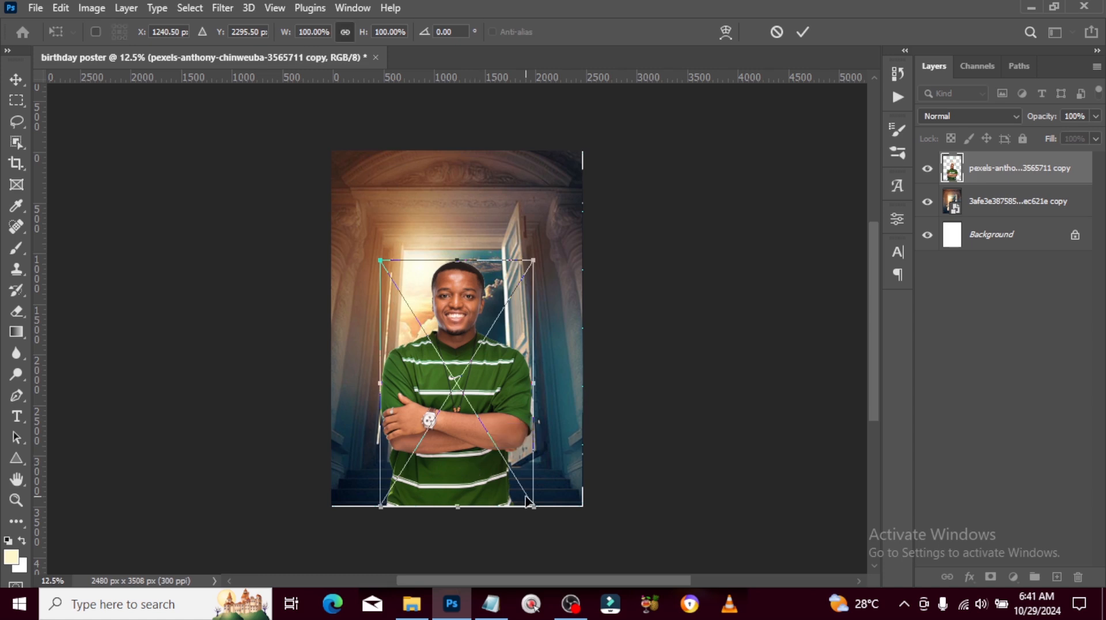
pyautogui.press('Return')
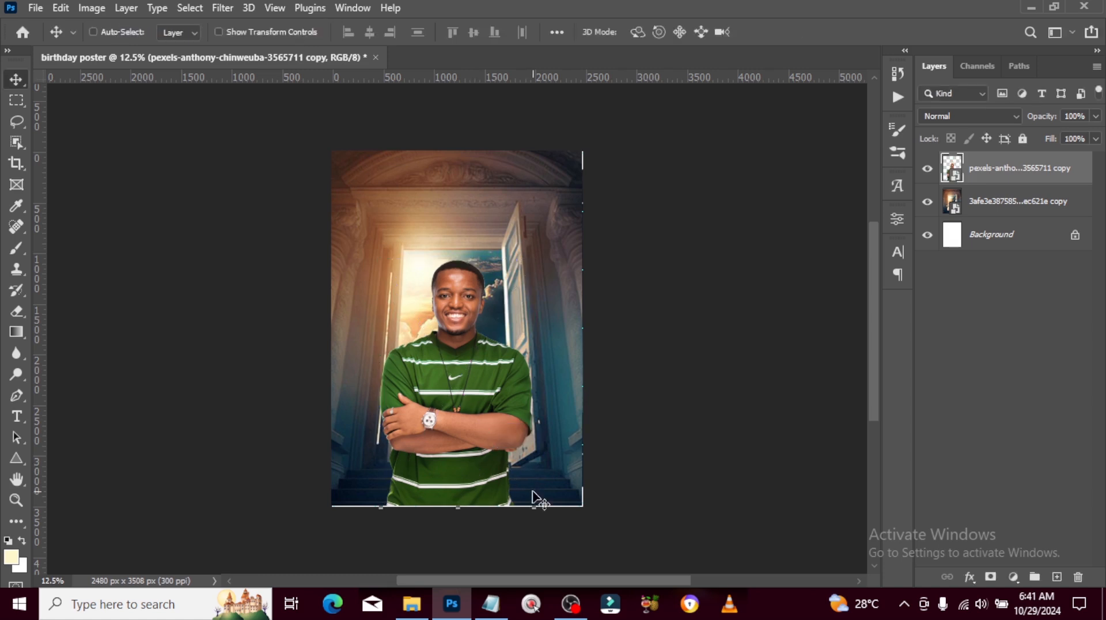
# Put the doorway image layer in a group named "BG"
pyautogui.click(985, 203)
pyautogui.hotkey('ctrl', 'g')
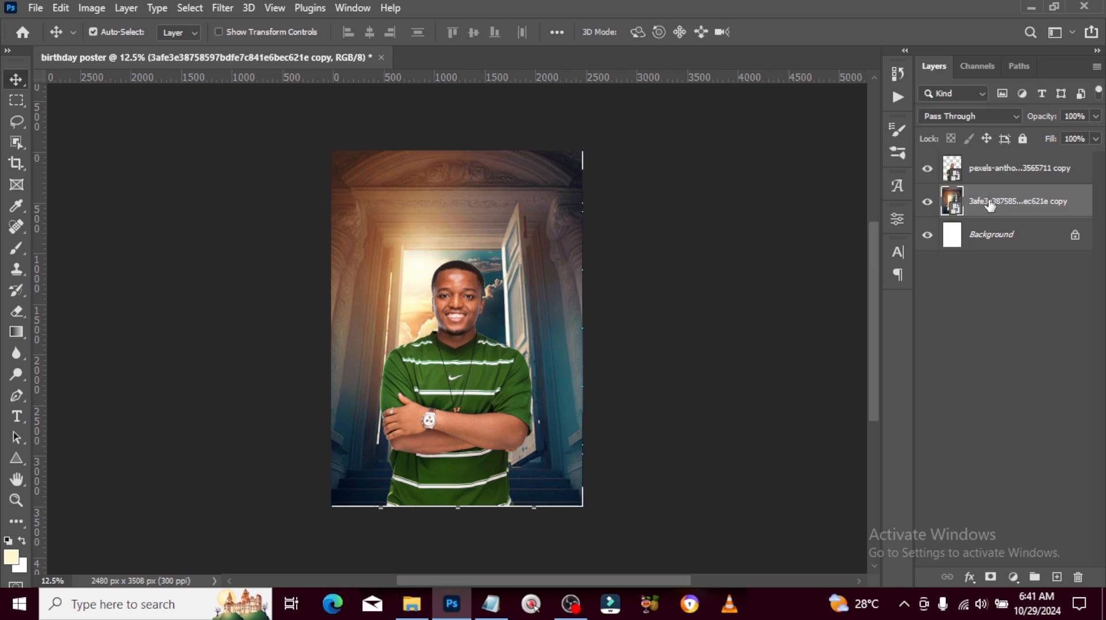
pyautogui.doubleClick(982, 193)
pyautogui.write('BG')
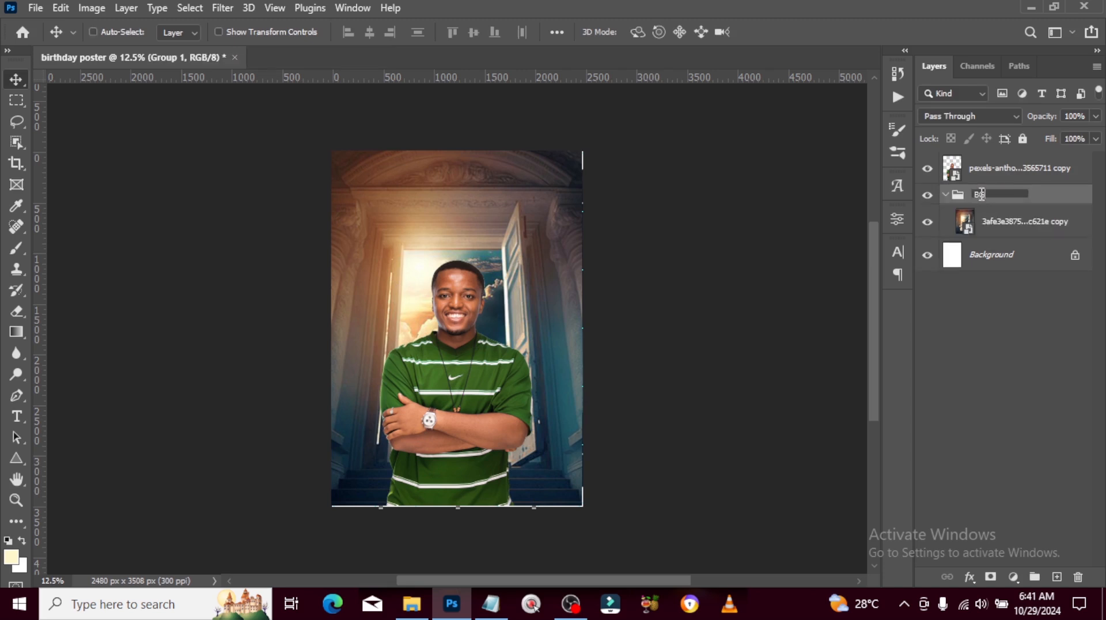
pyautogui.press('Return')
# Put the portrait layer in a group named "IMAGE" and collapse that group
pyautogui.click(1003, 173)
pyautogui.hotkey('ctrl', 'g')
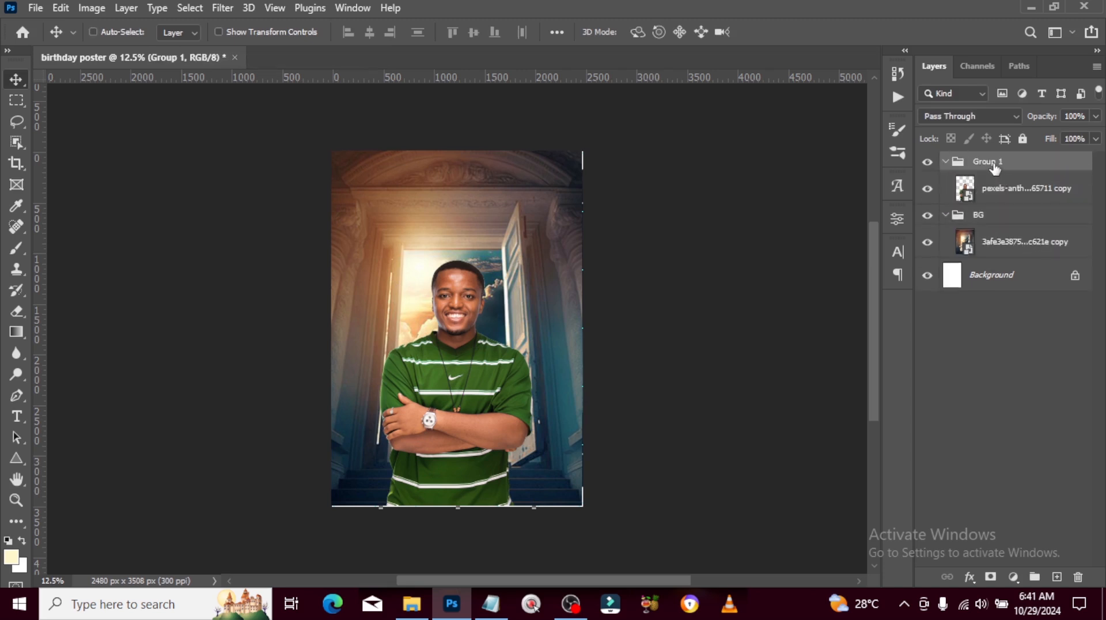
pyautogui.doubleClick(986, 161)
pyautogui.write('IMAGE')
pyautogui.press('Return')
pyautogui.click(945, 161)
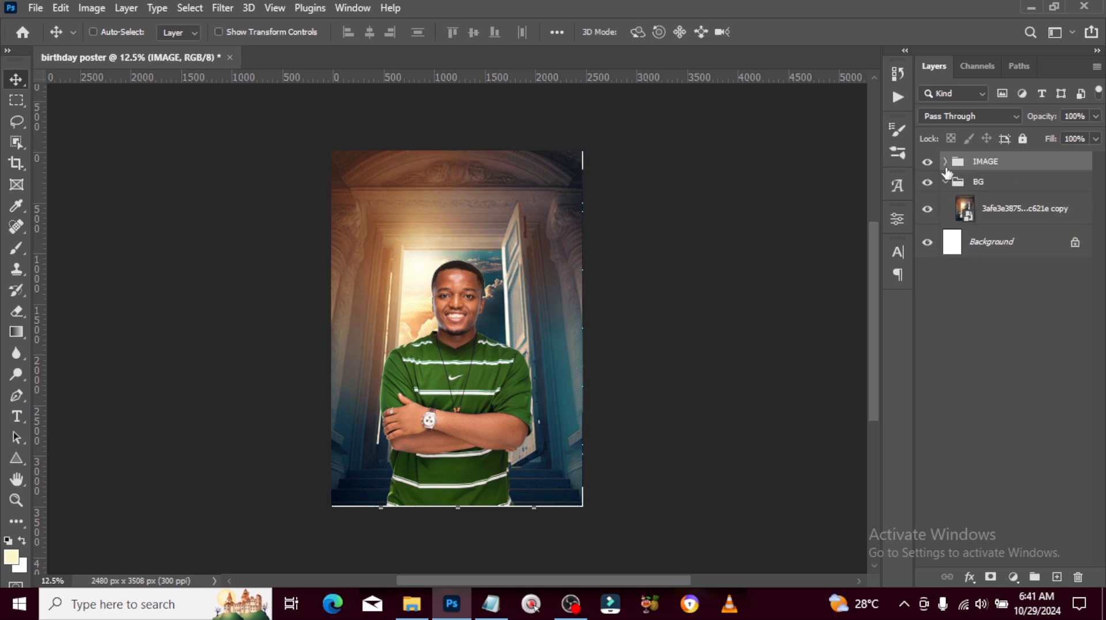
# Darken the doorway image with a Levels adjustment layer, setting input black to 89, midtones to 1.26 and output white to 166
pyautogui.click(1004, 217)
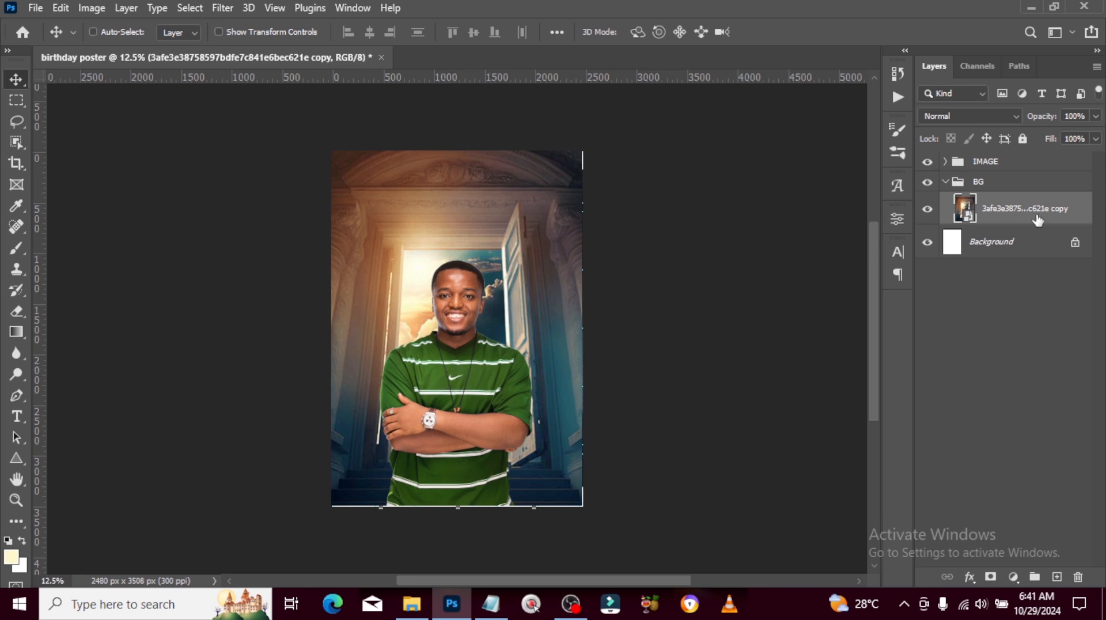
pyautogui.click(1014, 576)
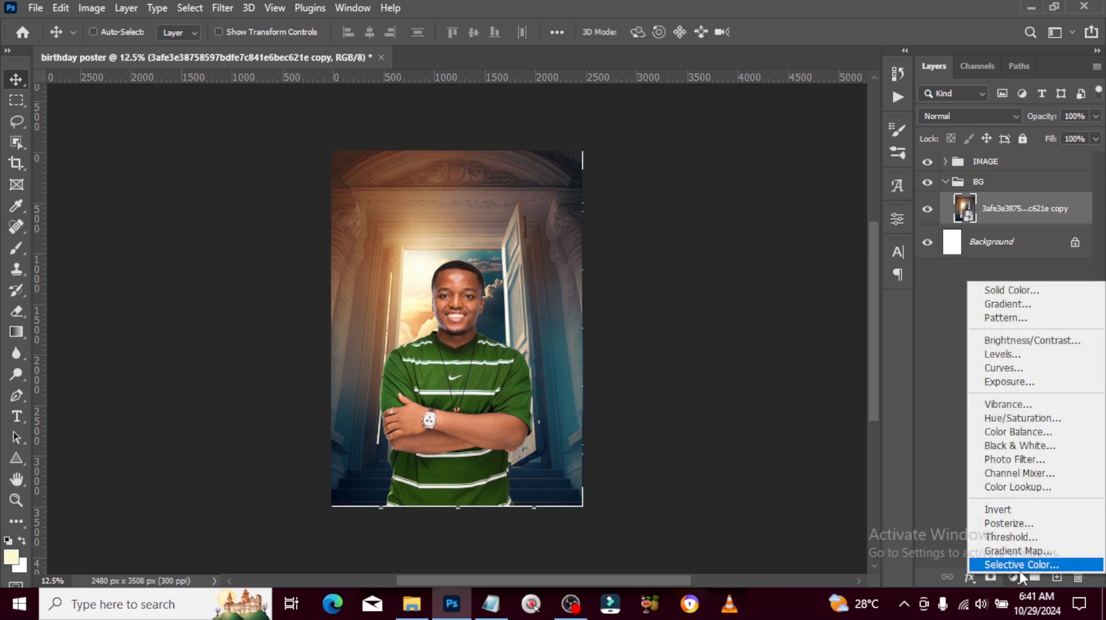
pyautogui.click(1008, 355)
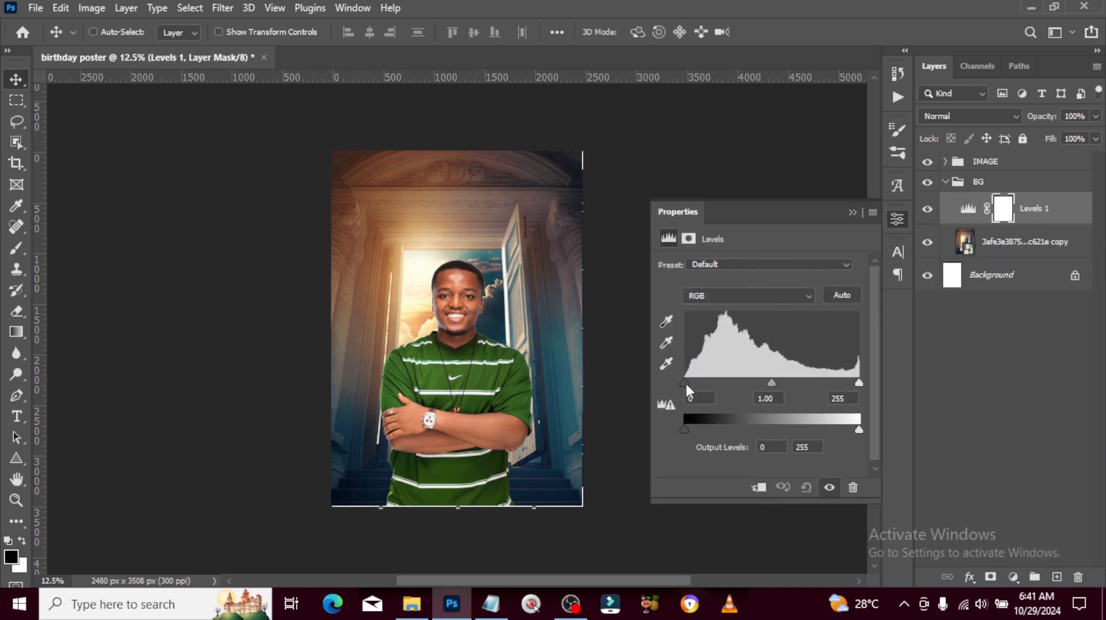
pyautogui.moveTo(684, 382); pyautogui.dragTo(745, 389)
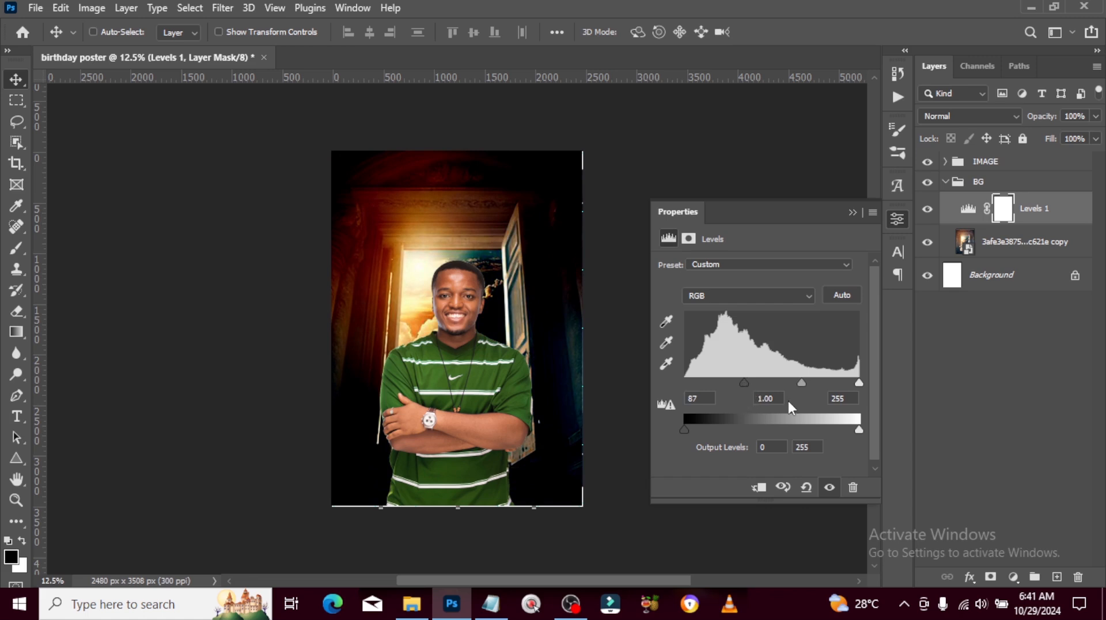
pyautogui.moveTo(745, 381); pyautogui.dragTo(795, 382)
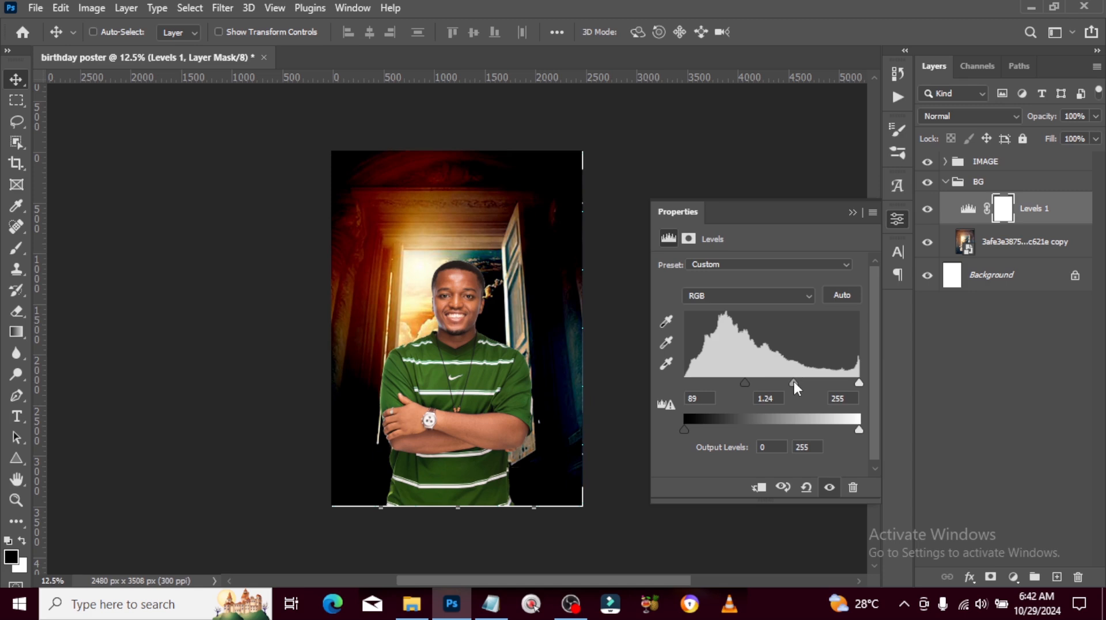
pyautogui.moveTo(797, 384); pyautogui.dragTo(793, 384)
pyautogui.moveTo(858, 427); pyautogui.dragTo(798, 430)
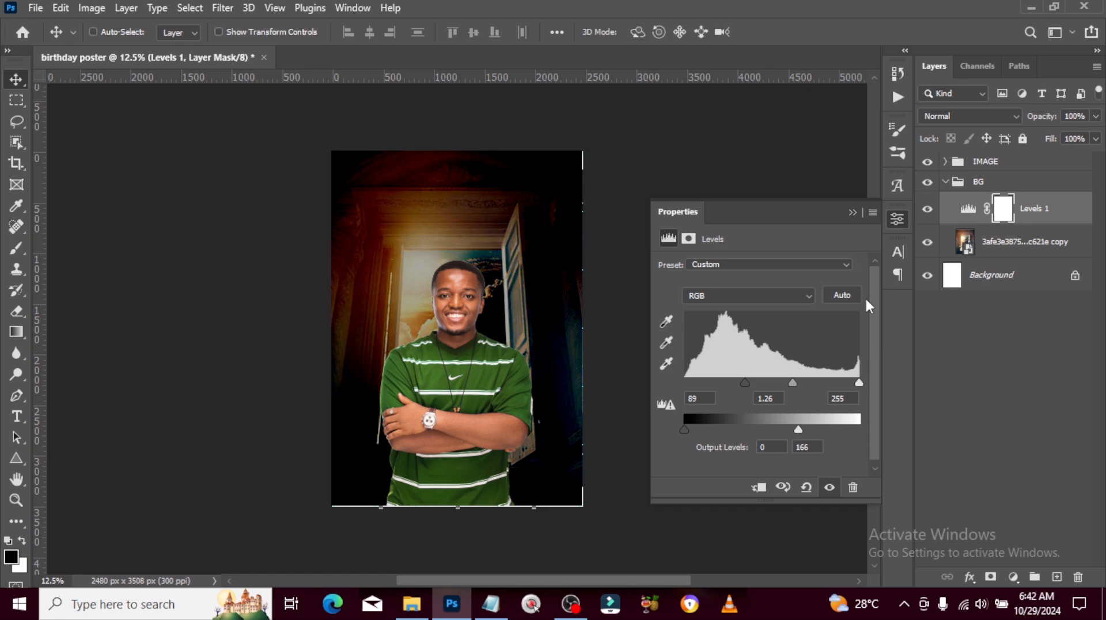
pyautogui.click(852, 213)
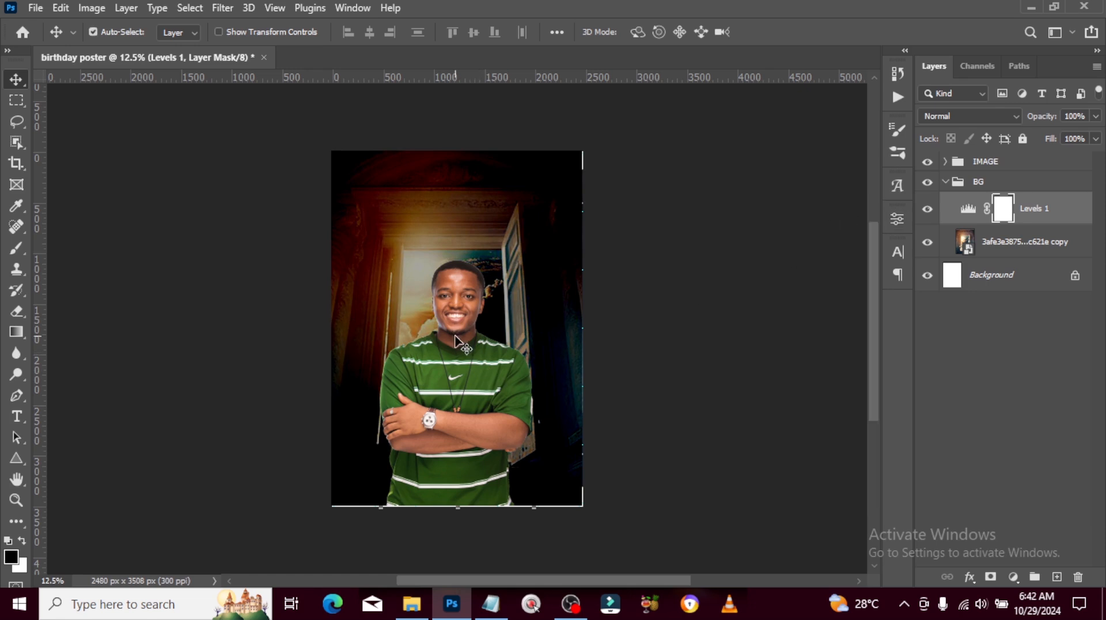
pyautogui.hotkey('ctrl', '+')
pyautogui.hotkey('ctrl', '+')
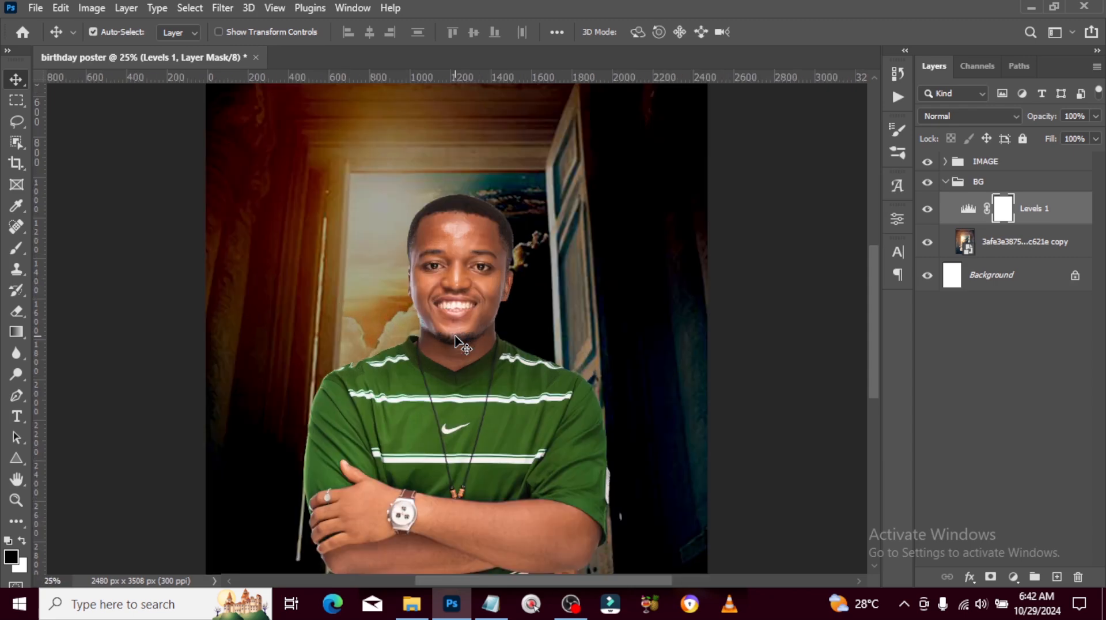
pyautogui.scroll(-2, 456, 336)
pyautogui.scroll(-1, 455, 340)
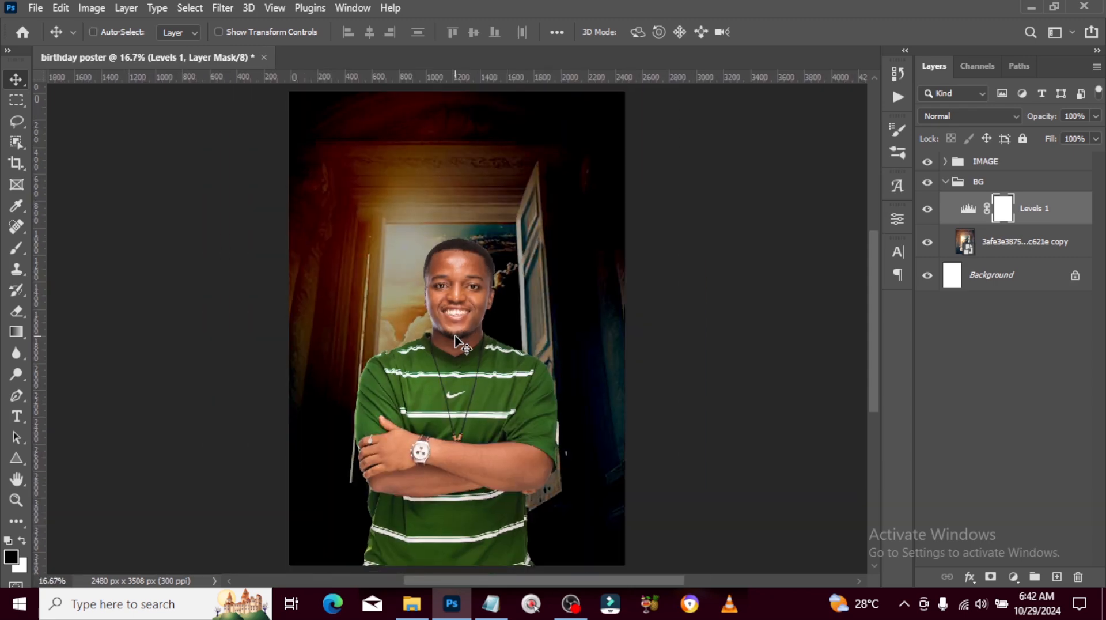
pyautogui.hotkey('ctrl', '-')
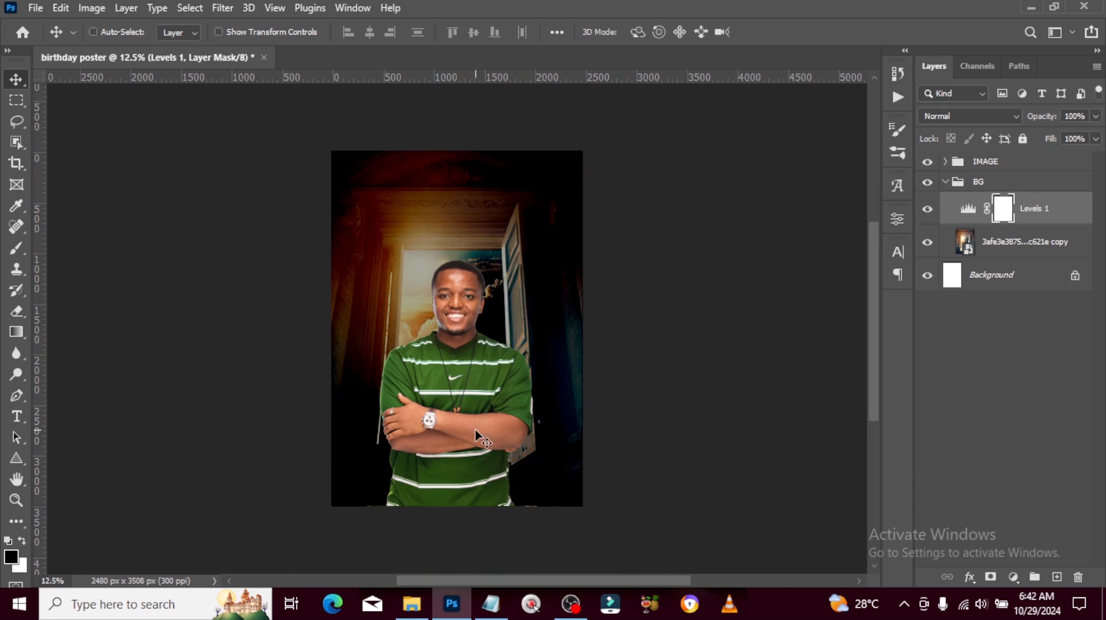
# On a new layer at the top of the BG group, paint black across the poster's lower part with a soft 1700 px brush
pyautogui.click(1057, 577)
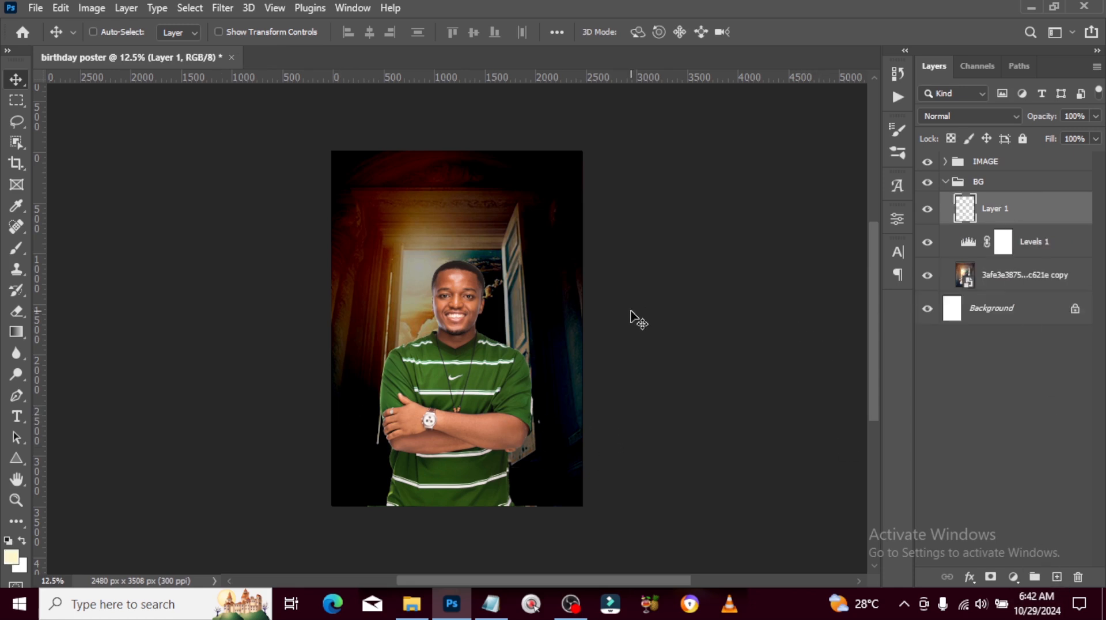
pyautogui.press('b')
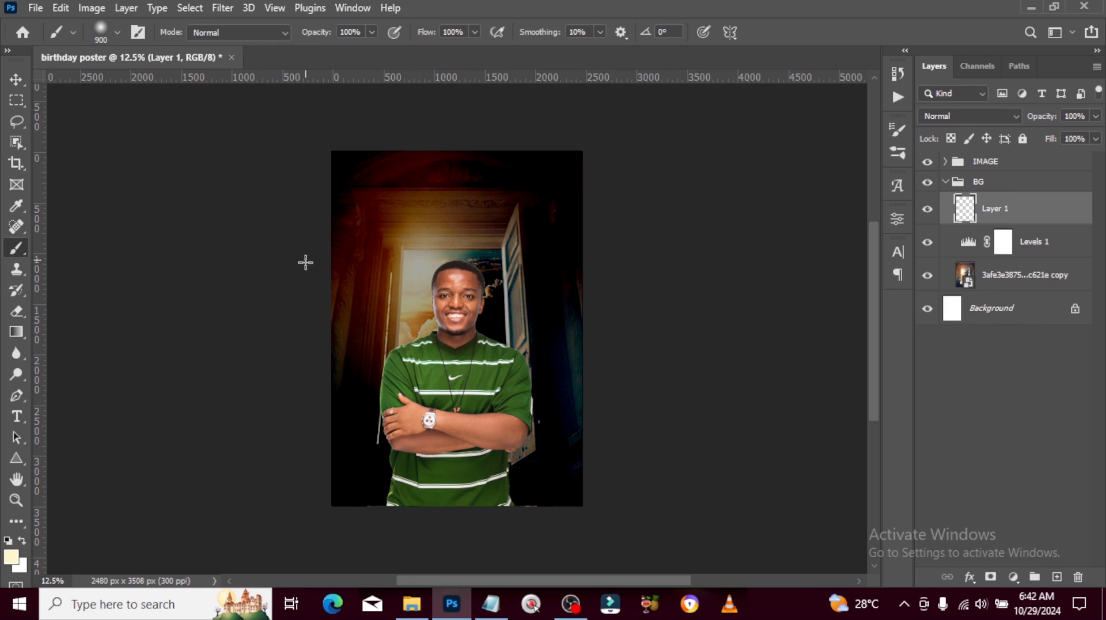
pyautogui.keyDown('alt'); pyautogui.click(547, 484); pyautogui.keyUp('alt')
pyautogui.click(11, 556)
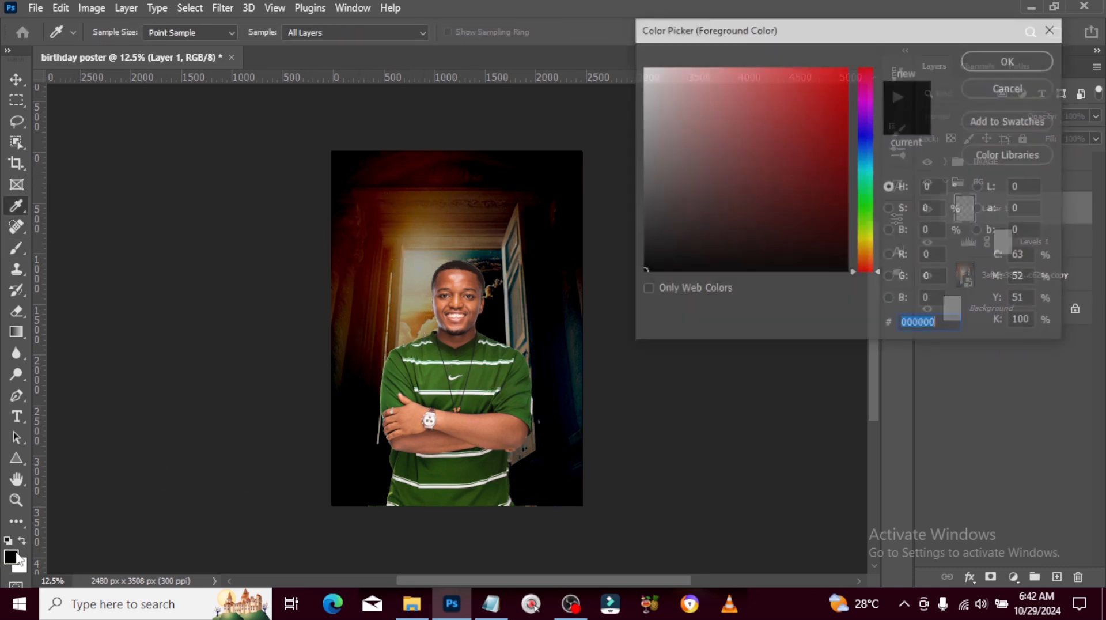
pyautogui.click(991, 57)
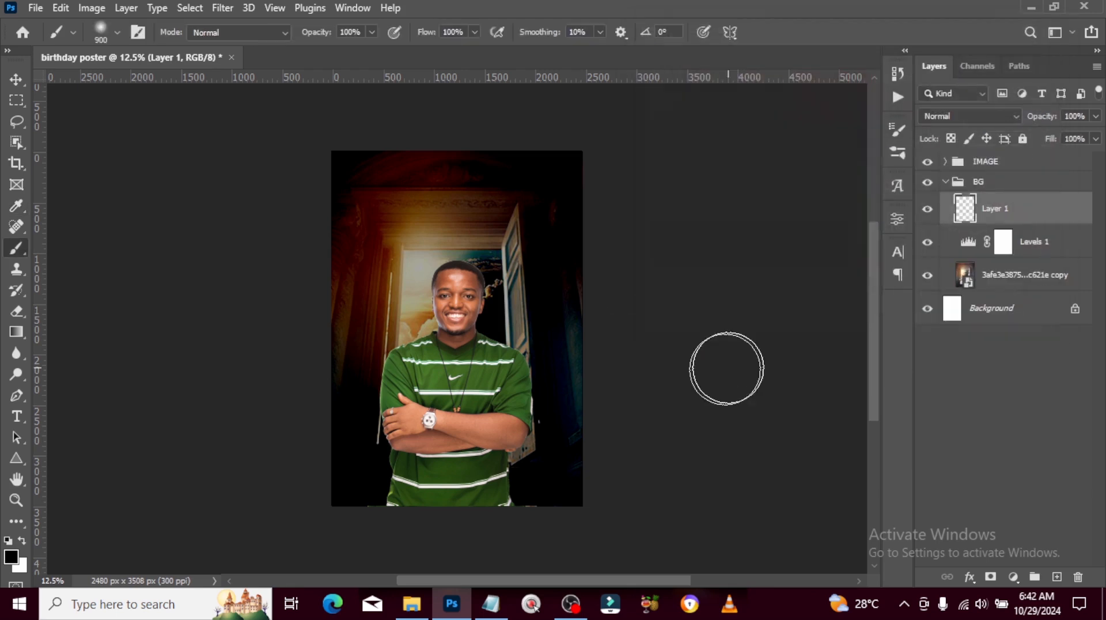
pyautogui.press(']')
pyautogui.press(']')
pyautogui.press(']')
pyautogui.press(']')
pyautogui.press(']')
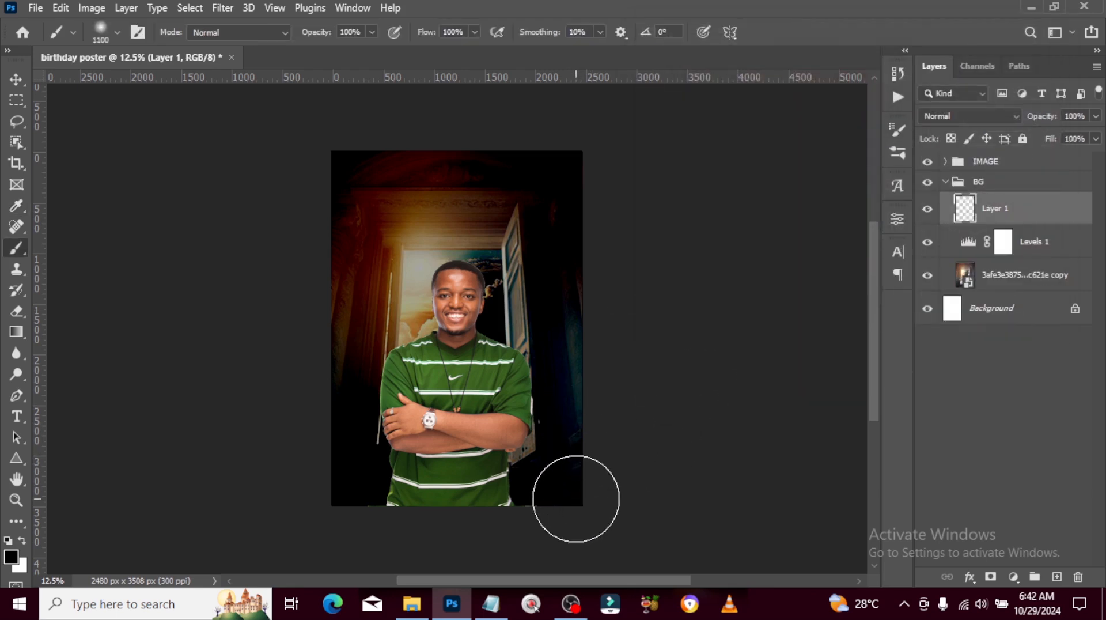
pyautogui.press(']')
pyautogui.press(']')
pyautogui.press(']')
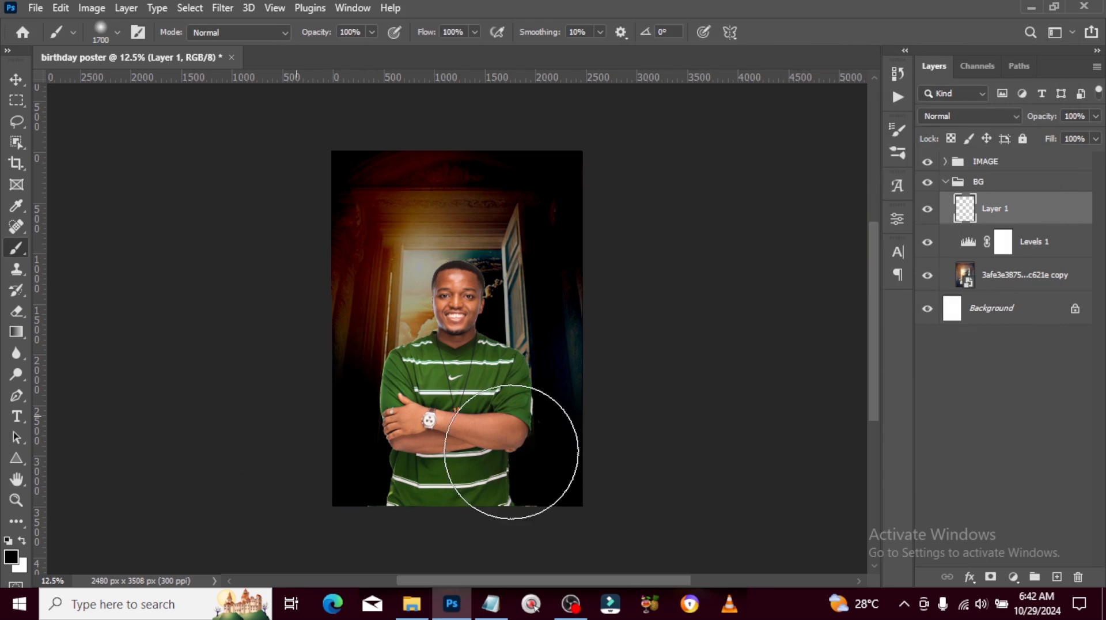
pyautogui.moveTo(384, 462)
pyautogui.mouseDown()
pyautogui.moveTo(610, 476)
pyautogui.moveTo(365, 447)
pyautogui.moveTo(568, 423)
pyautogui.moveTo(385, 455)
pyautogui.mouseUp()
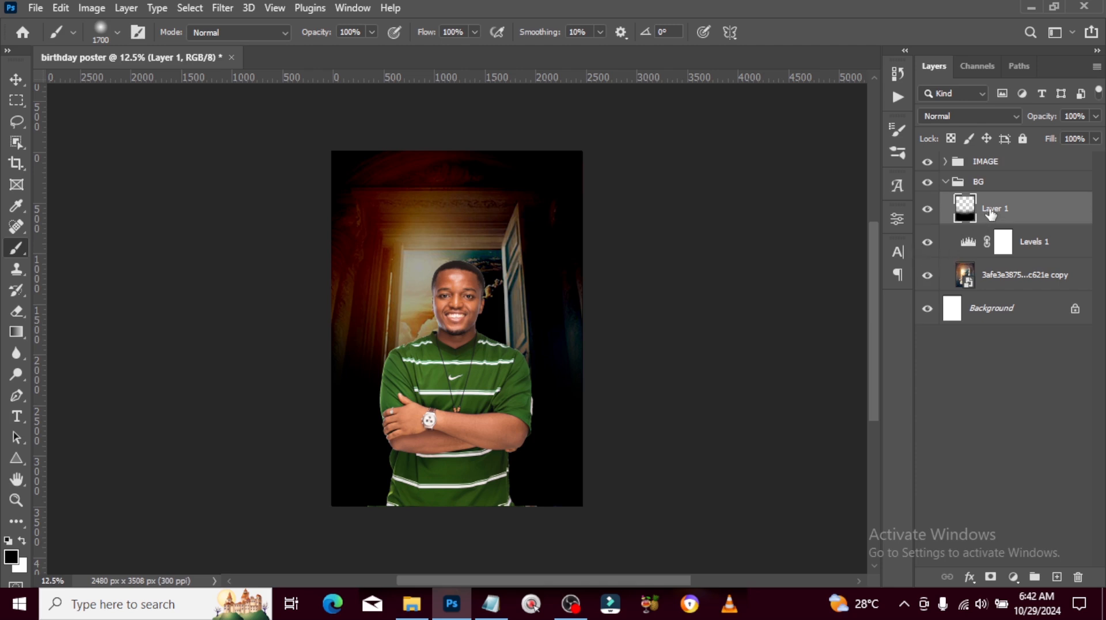
# On another new layer above the black shading, paint a soft white glow behind the man's torso with a 1600 px brush
pyautogui.click(1057, 577)
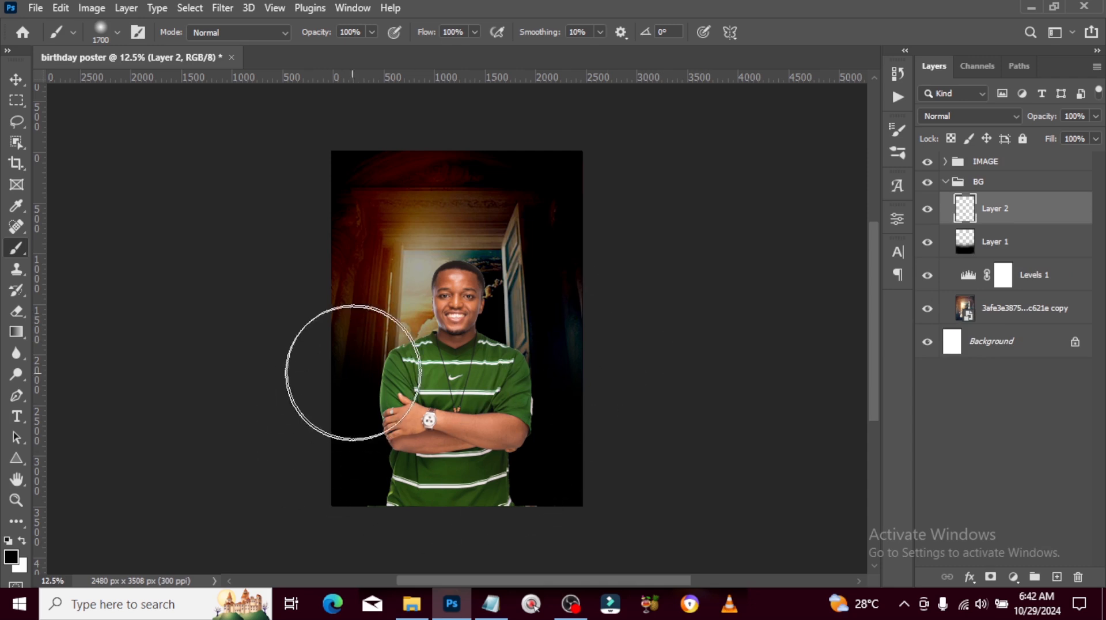
pyautogui.press('[')
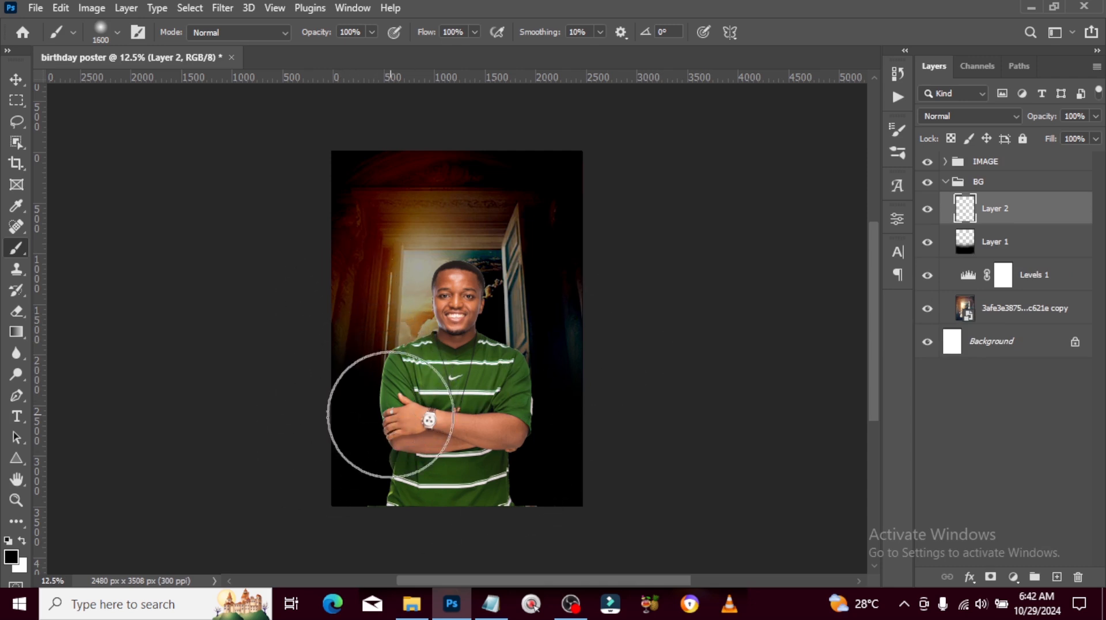
pyautogui.press('v')
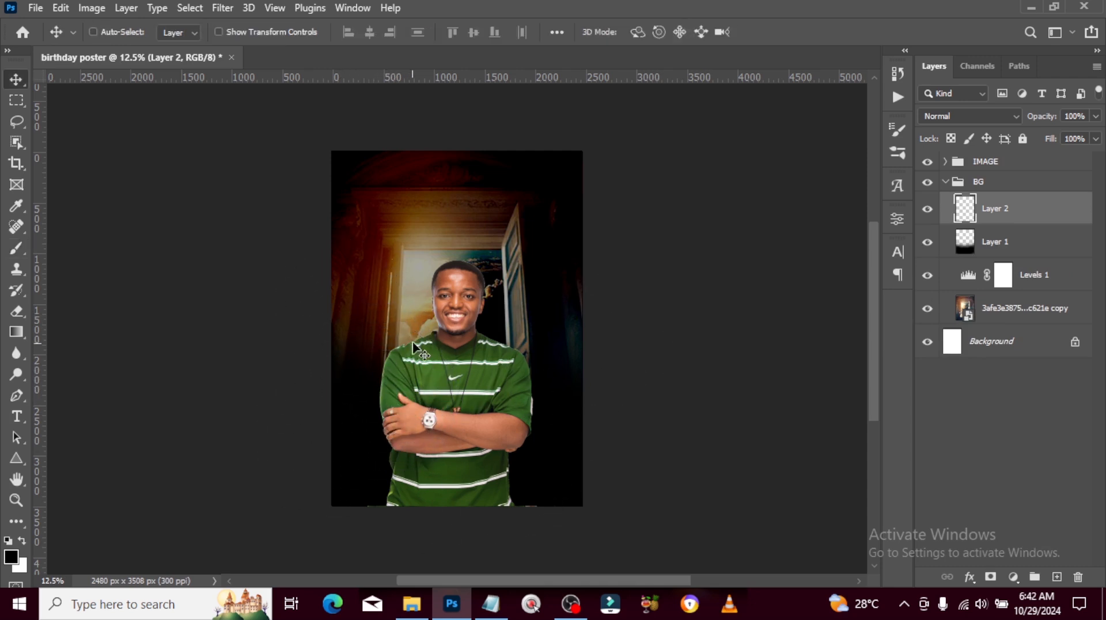
pyautogui.hotkey('ctrl', '+')
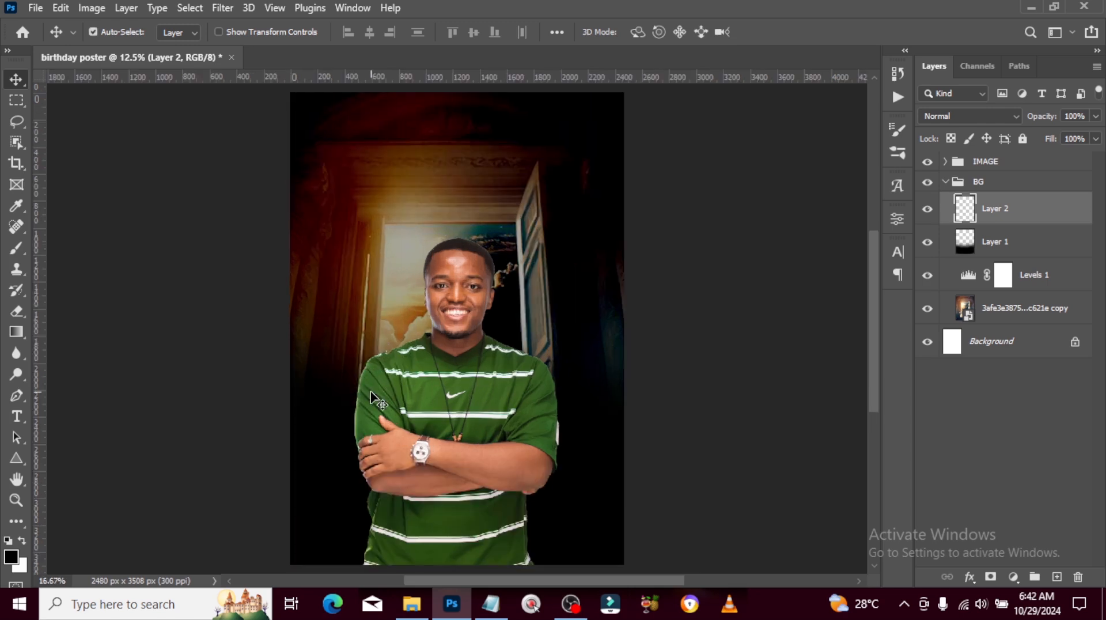
pyautogui.scroll(1, 391, 408)
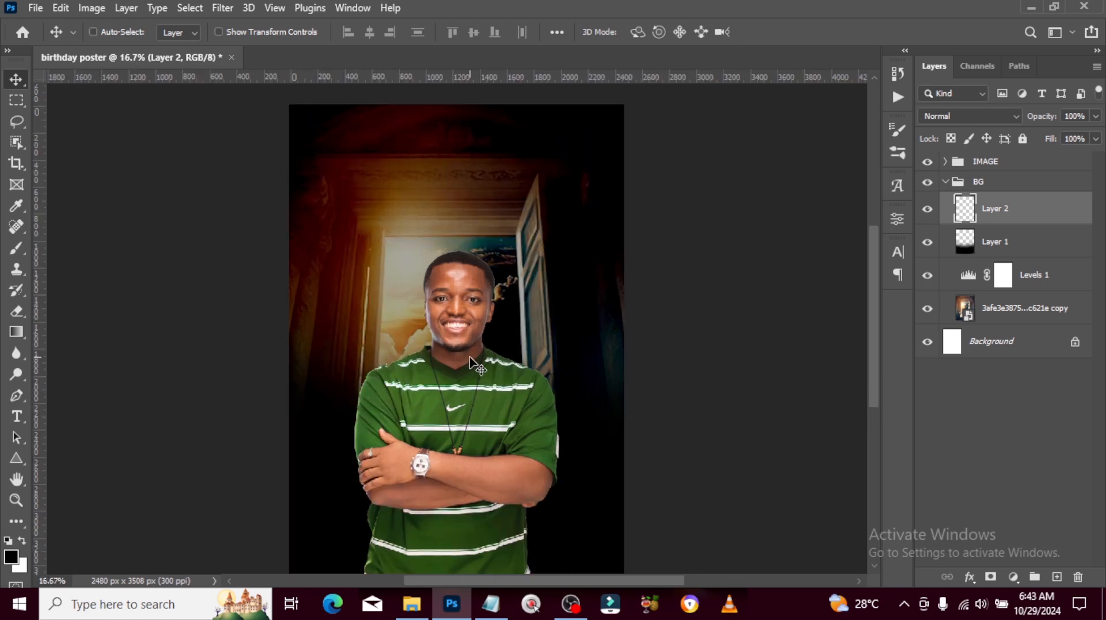
pyautogui.hotkey('ctrl', '-')
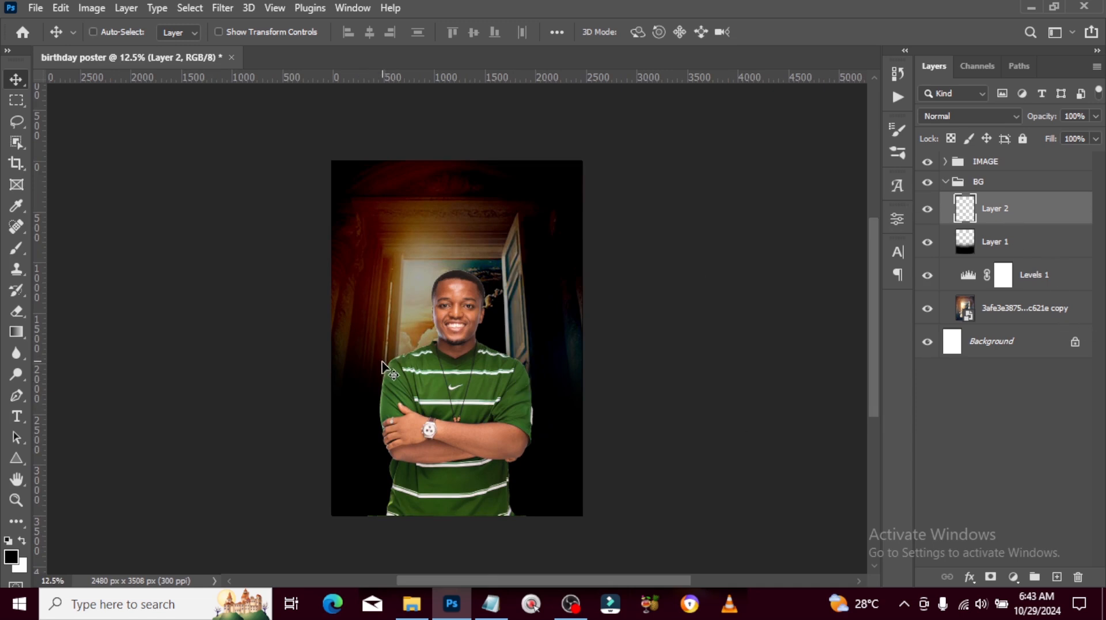
pyautogui.press('b')
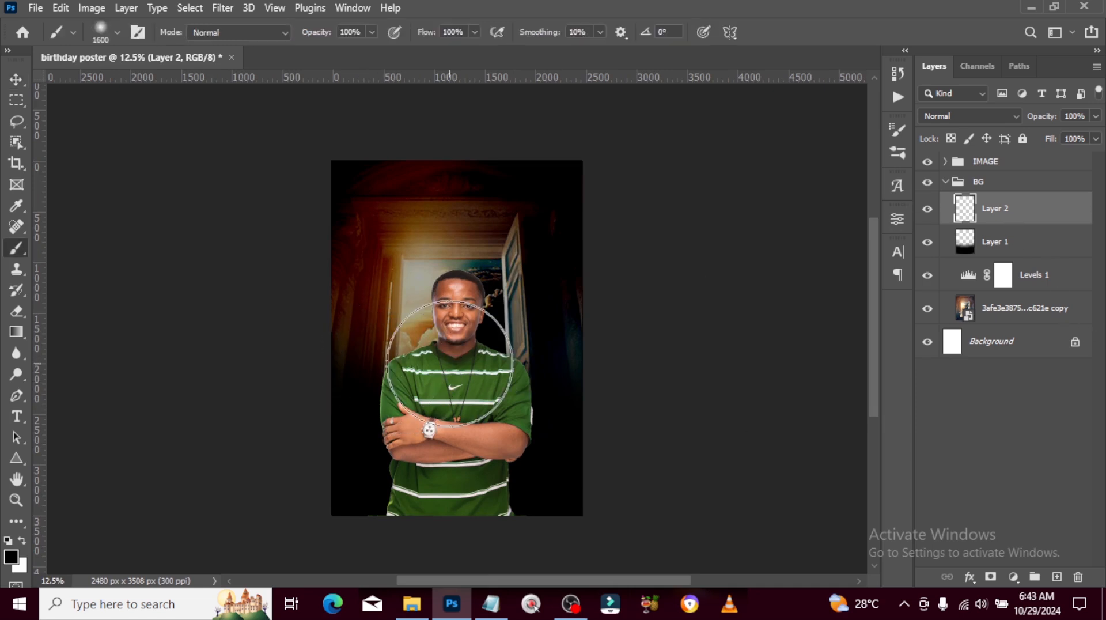
pyautogui.click(21, 541)
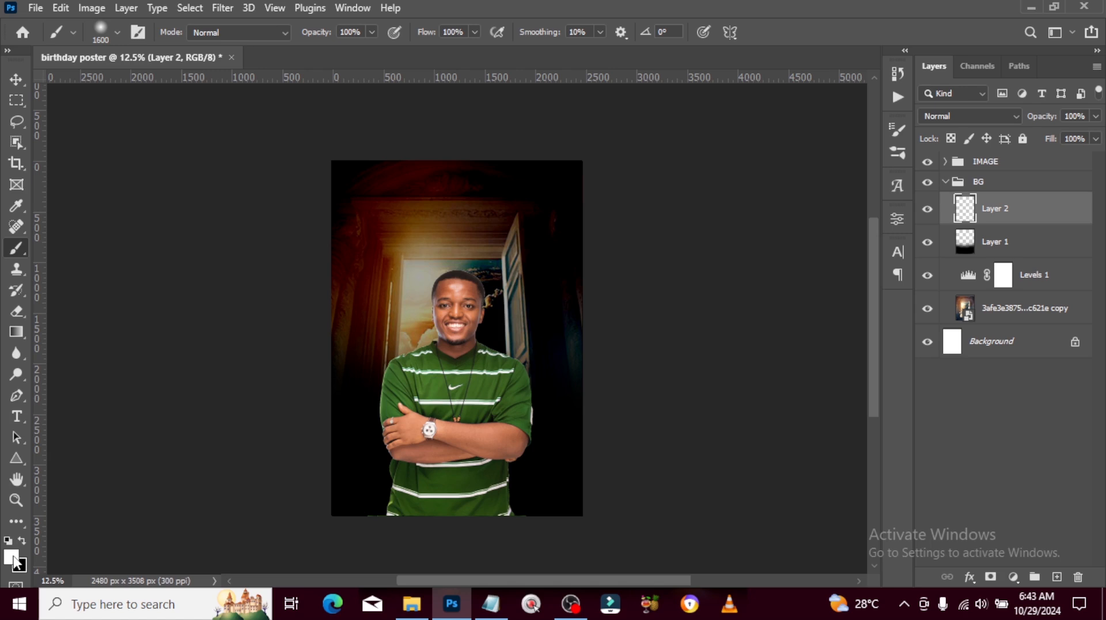
pyautogui.click(431, 406)
pyautogui.click(477, 406)
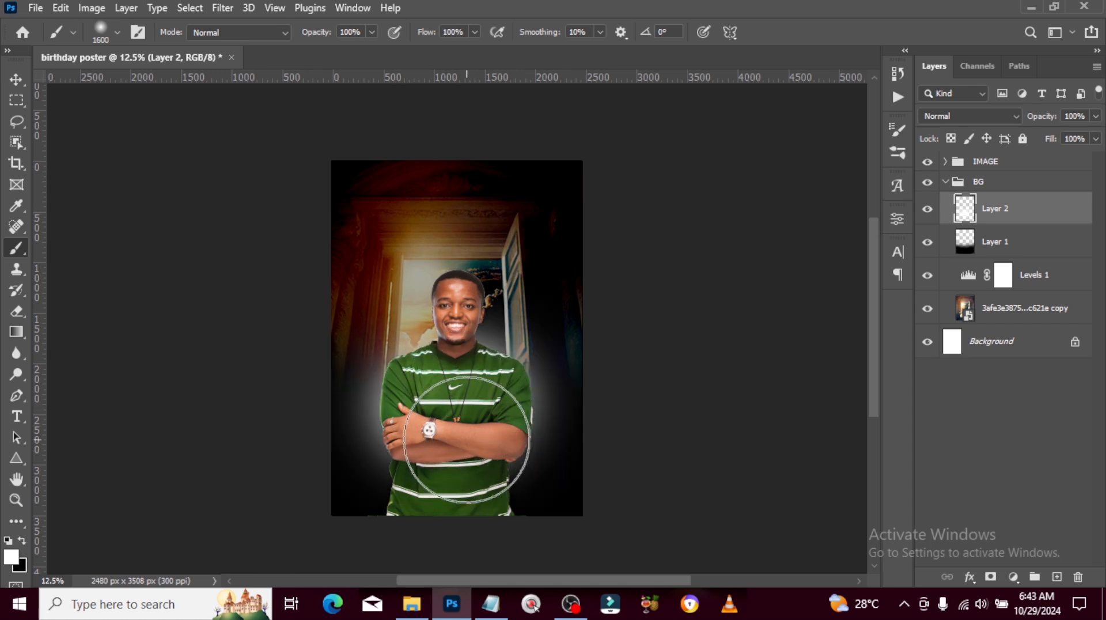
# Reduce the brush to 1400 px, undo the latest glow strokes and repaint the white glow behind the man's right-hand side of the canvas
pyautogui.press('[')
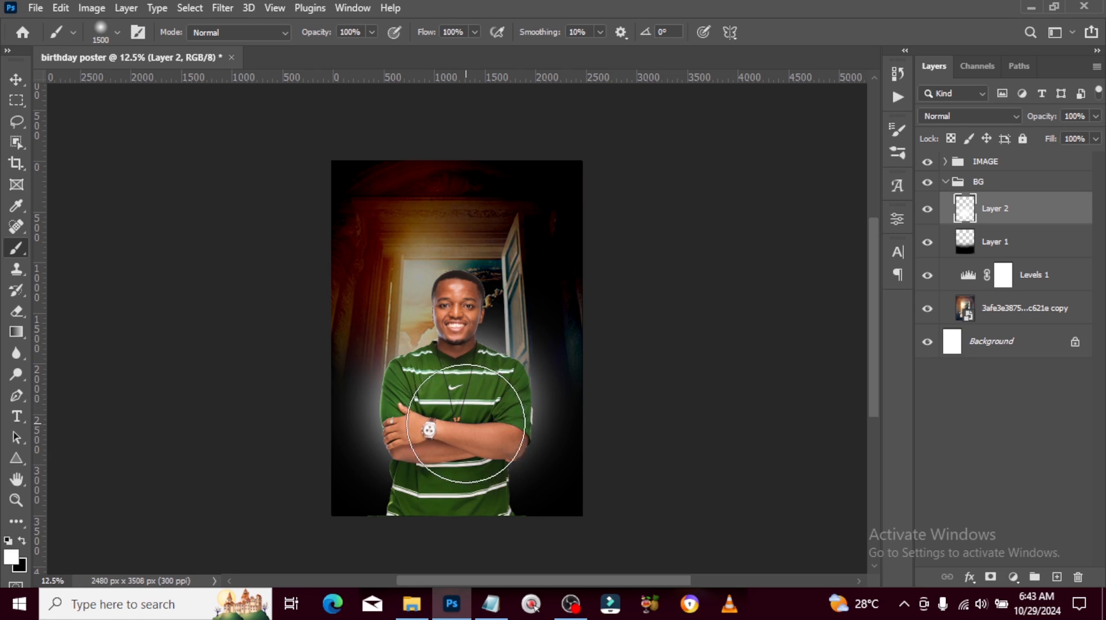
pyautogui.press('[')
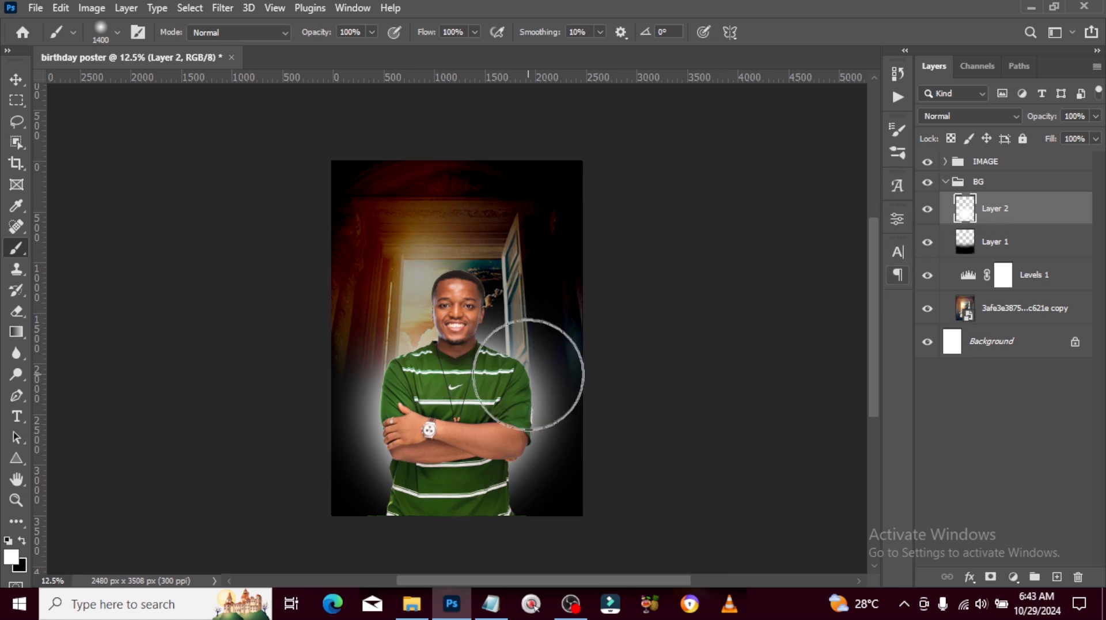
pyautogui.hotkey('ctrl', 'z')
pyautogui.hotkey('ctrl', 'z')
pyautogui.hotkey('ctrl', 'z')
pyautogui.hotkey('ctrl', 'z')
pyautogui.hotkey('ctrl', 'z')
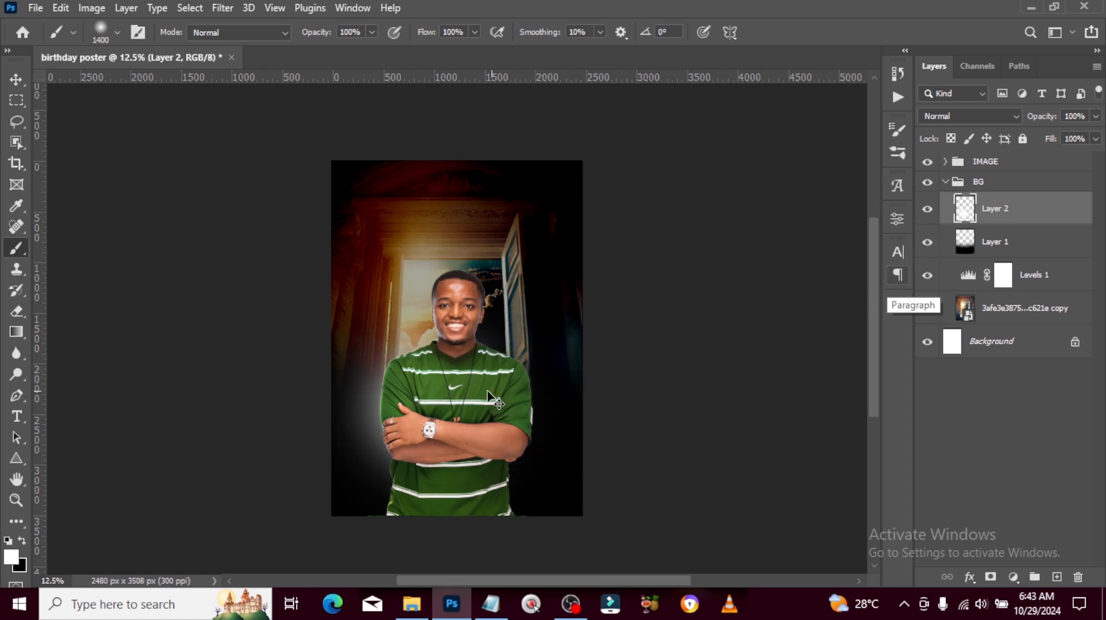
pyautogui.click(478, 391)
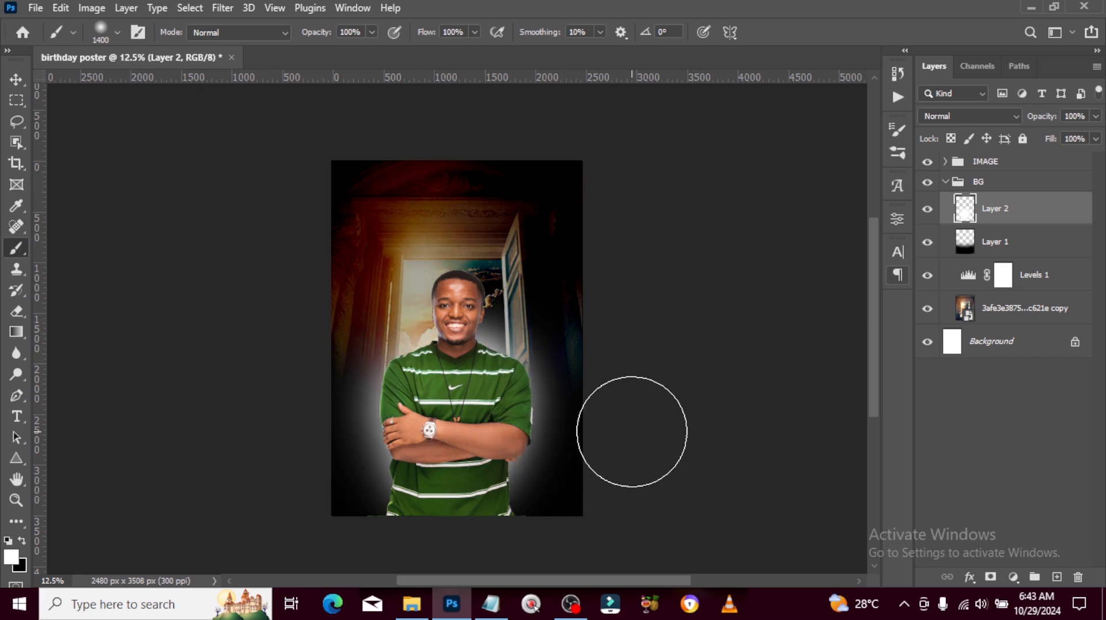
# Collapse the BG group and add the white text "30" in Test Tiempos Fine on a layer above the IMAGE group
pyautogui.click(945, 183)
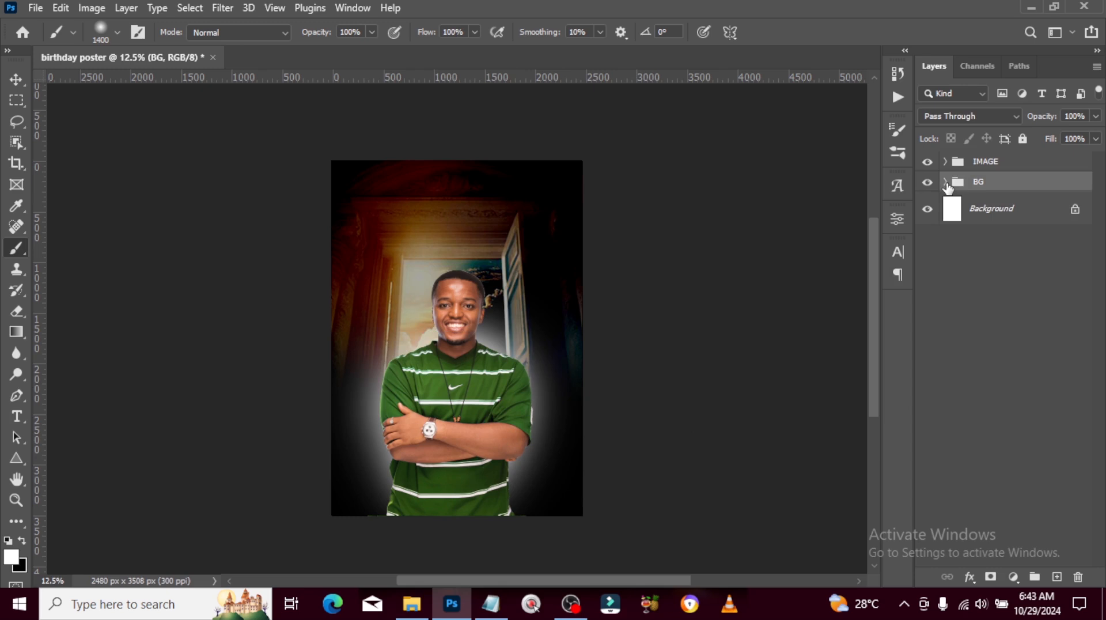
pyautogui.click(977, 160)
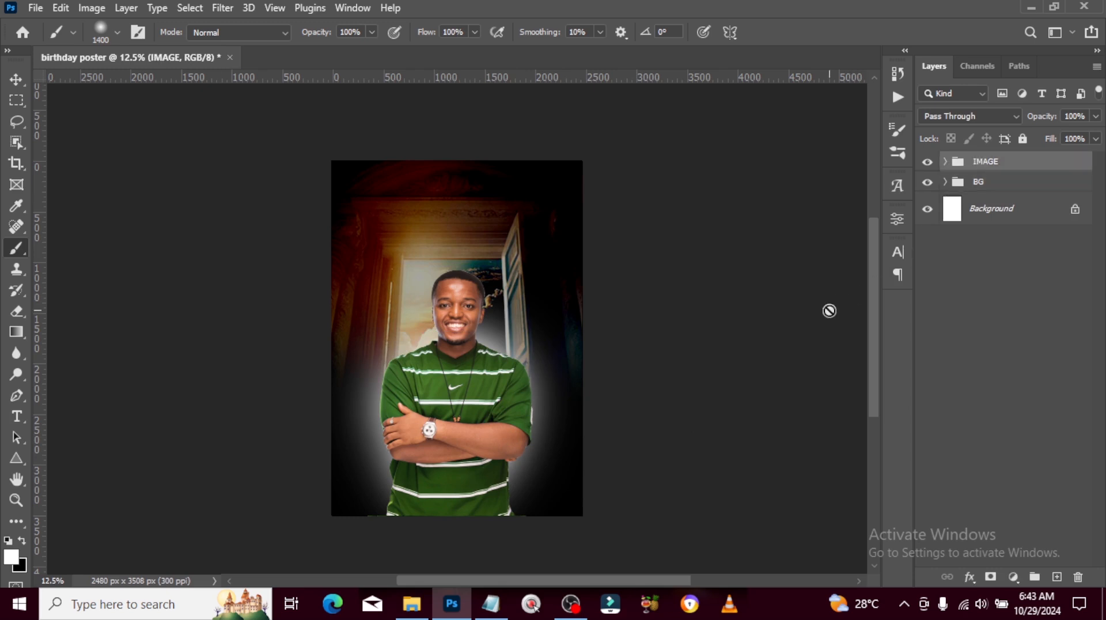
pyautogui.press('t')
pyautogui.click(407, 239)
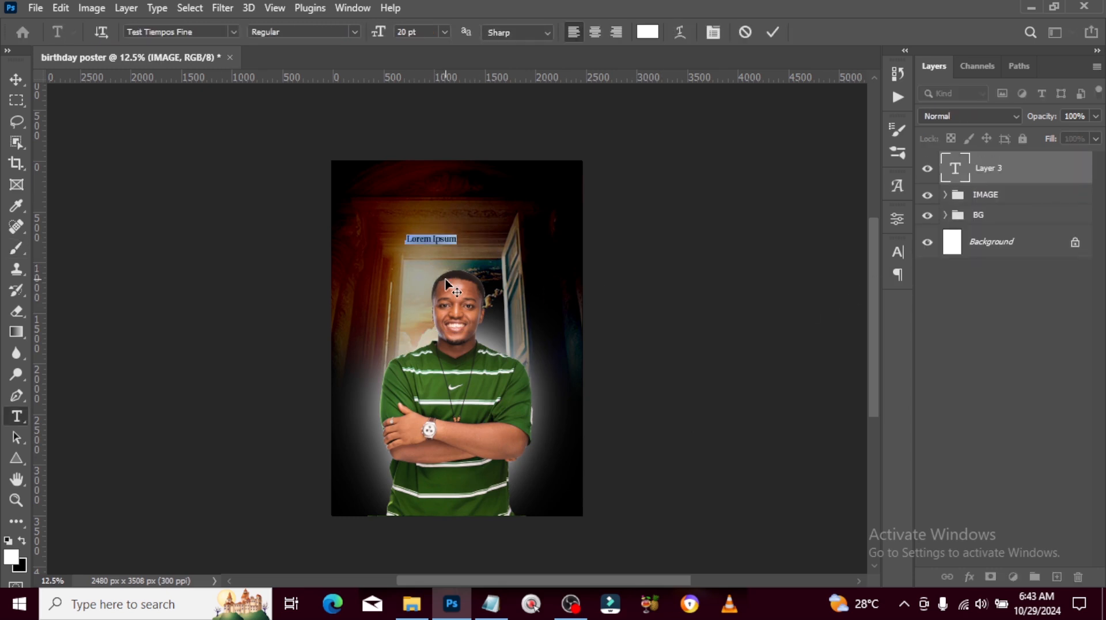
pyautogui.write('30')
pyautogui.click(982, 173)
# Enlarge the "30" text to about 279 pt and place its layer between the IMAGE and BG groups
pyautogui.hotkey('ctrl', 't')
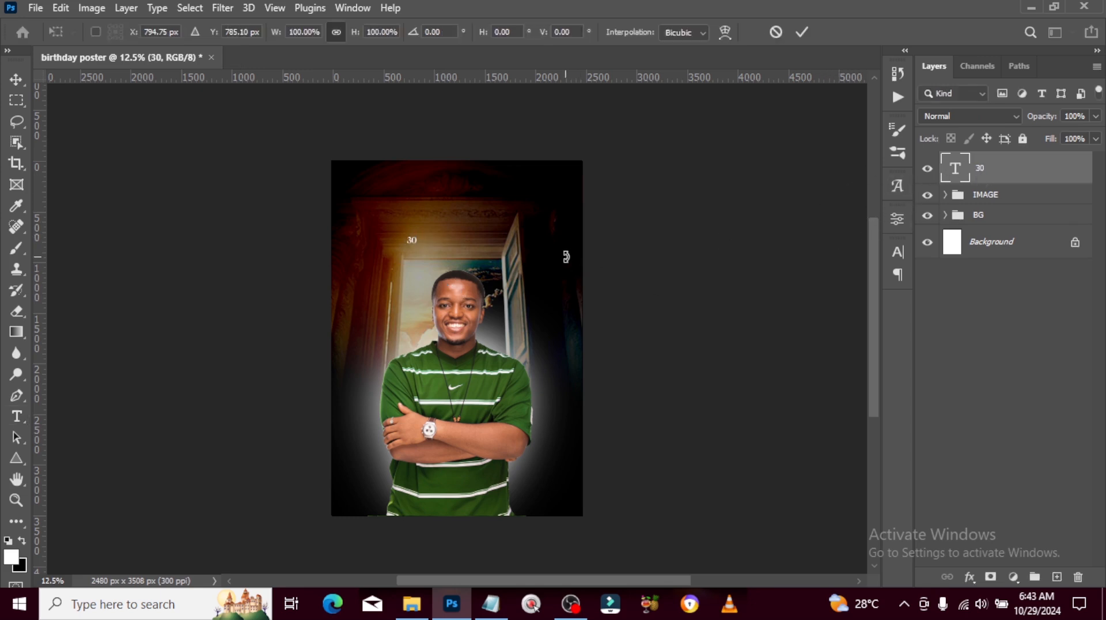
pyautogui.click(898, 251)
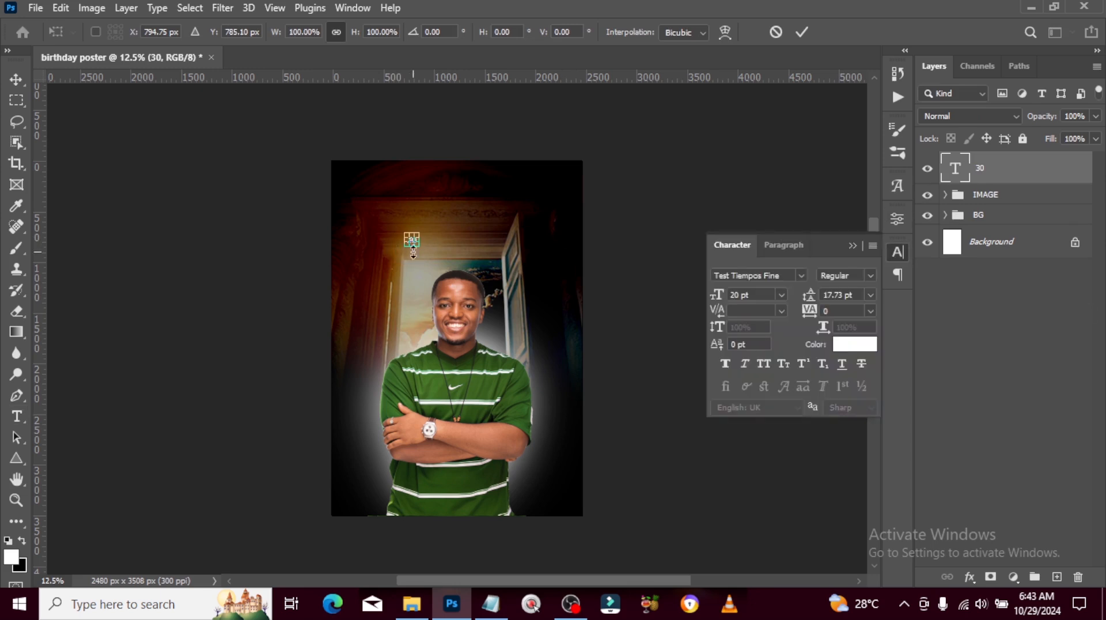
pyautogui.moveTo(418, 249); pyautogui.dragTo(521, 345)
pyautogui.moveTo(521, 235); pyautogui.dragTo(537, 215)
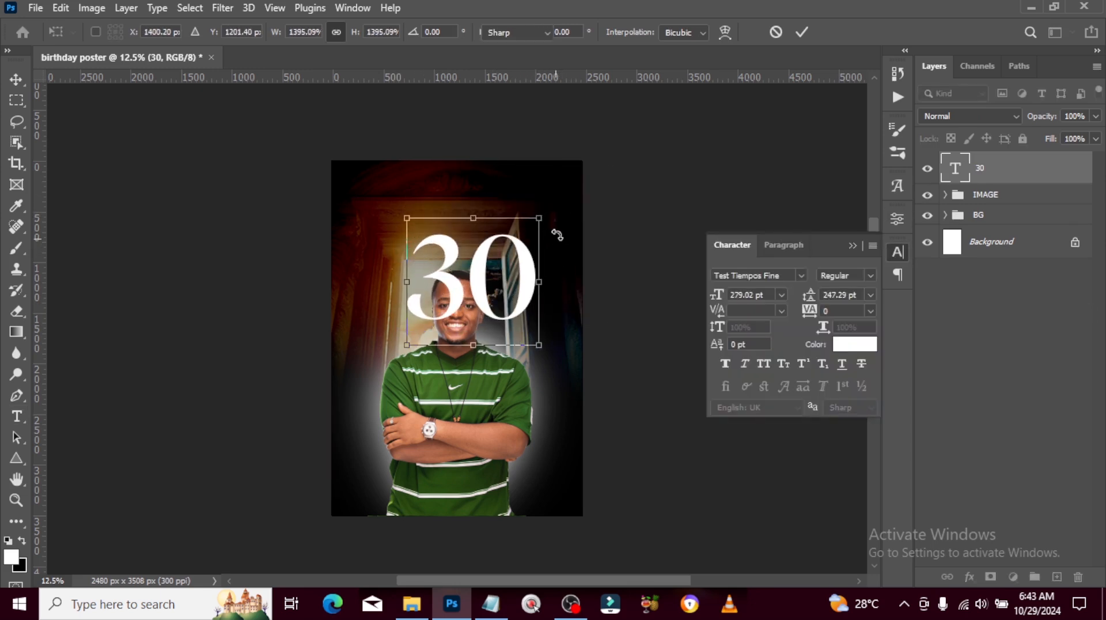
pyautogui.press('Return')
pyautogui.moveTo(987, 182); pyautogui.dragTo(979, 211)
# Centre the "30" text horizontally on the canvas behind the man's head, showing the guides only while aligning it
pyautogui.hotkey('ctrl', 't')
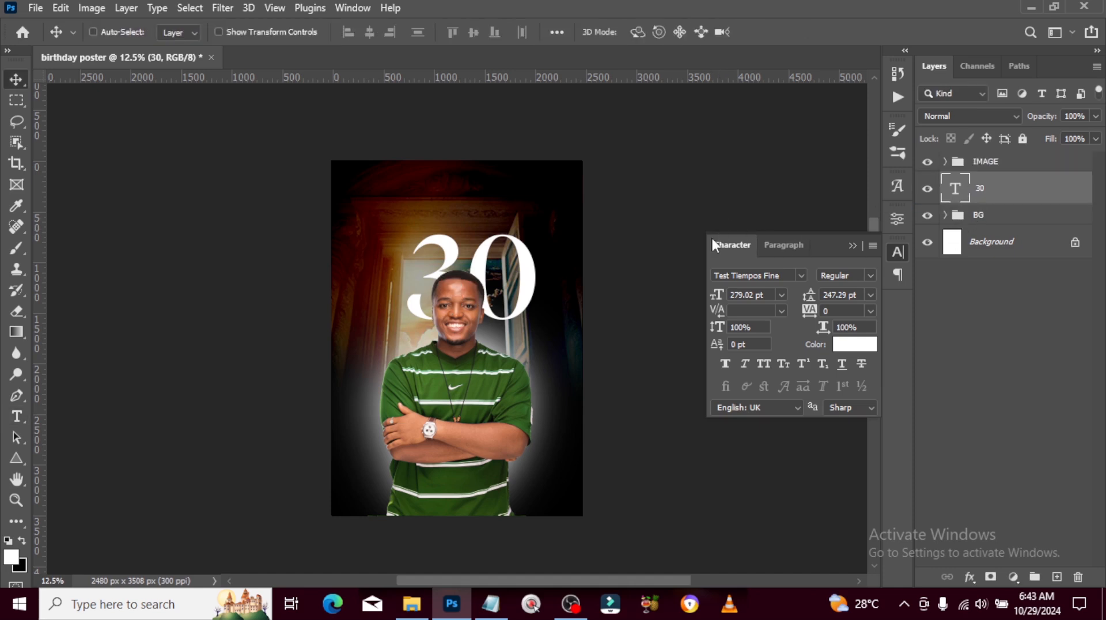
pyautogui.hotkey('ctrl', ';')
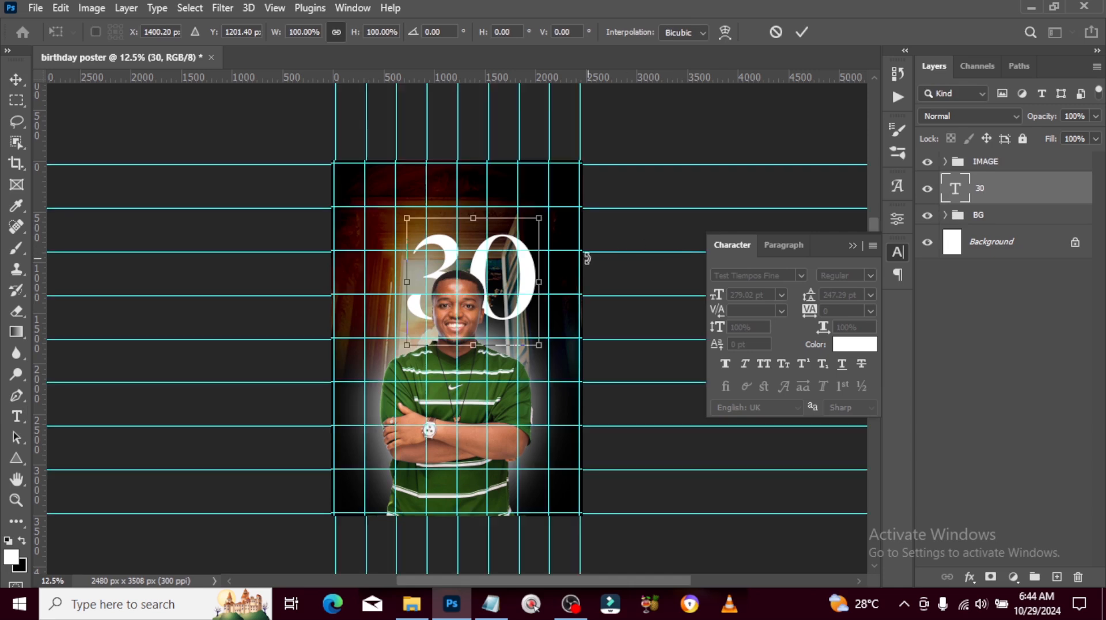
pyautogui.moveTo(505, 243); pyautogui.dragTo(482, 242)
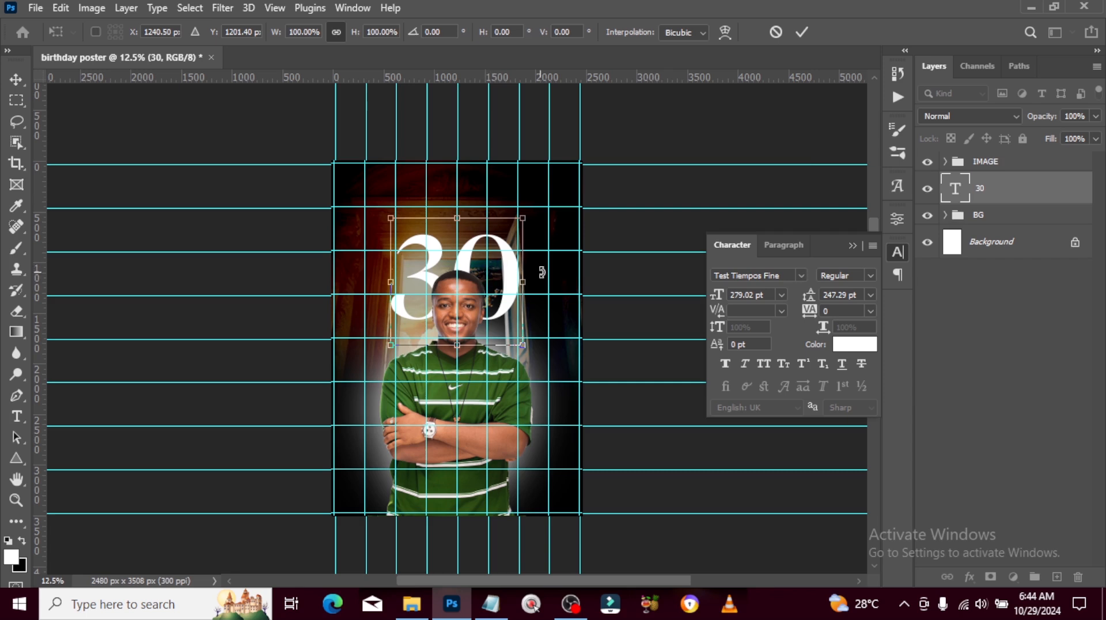
pyautogui.press('Return')
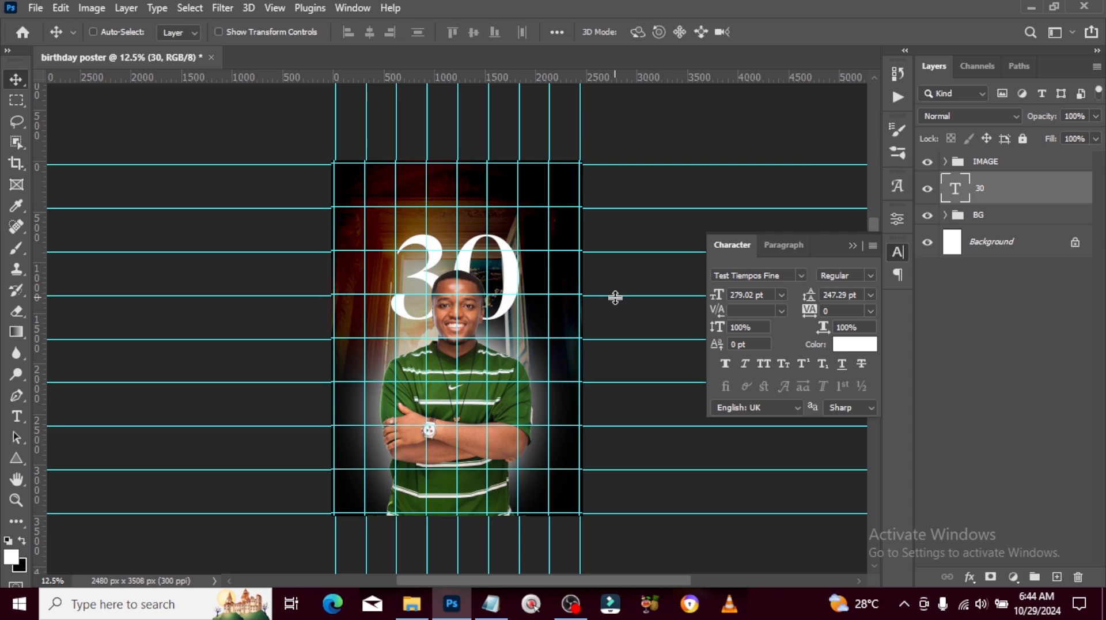
pyautogui.hotkey('ctrl', ';')
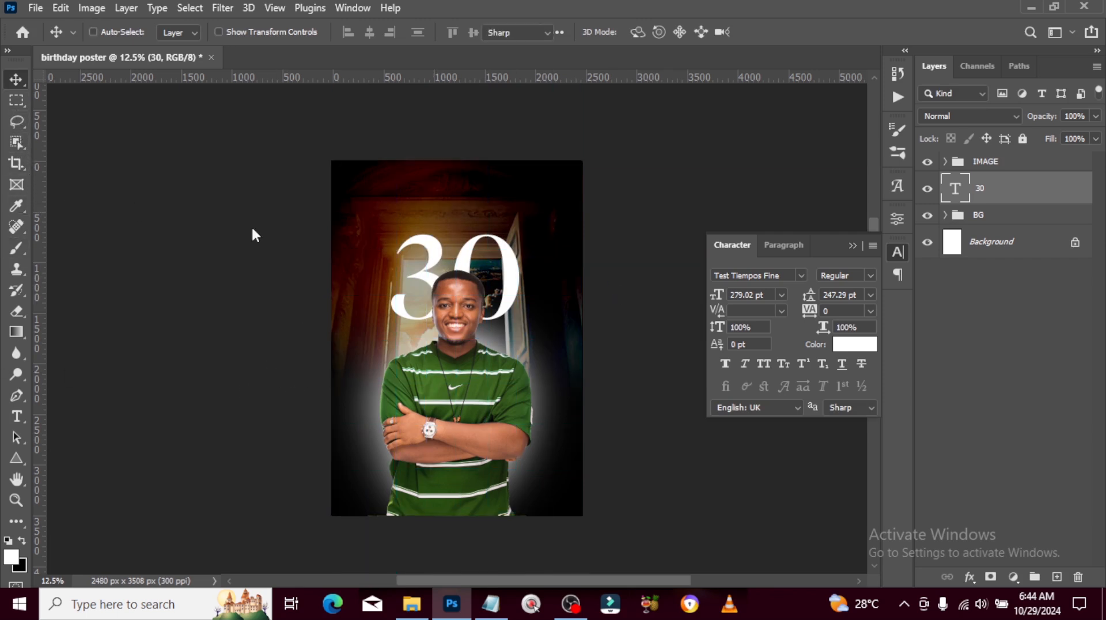
# Add the white text "june" in 20 pt Test Tiempos Fine above the "30", on a layer directly below the IMAGE group
pyautogui.press('t')
pyautogui.click(444, 186)
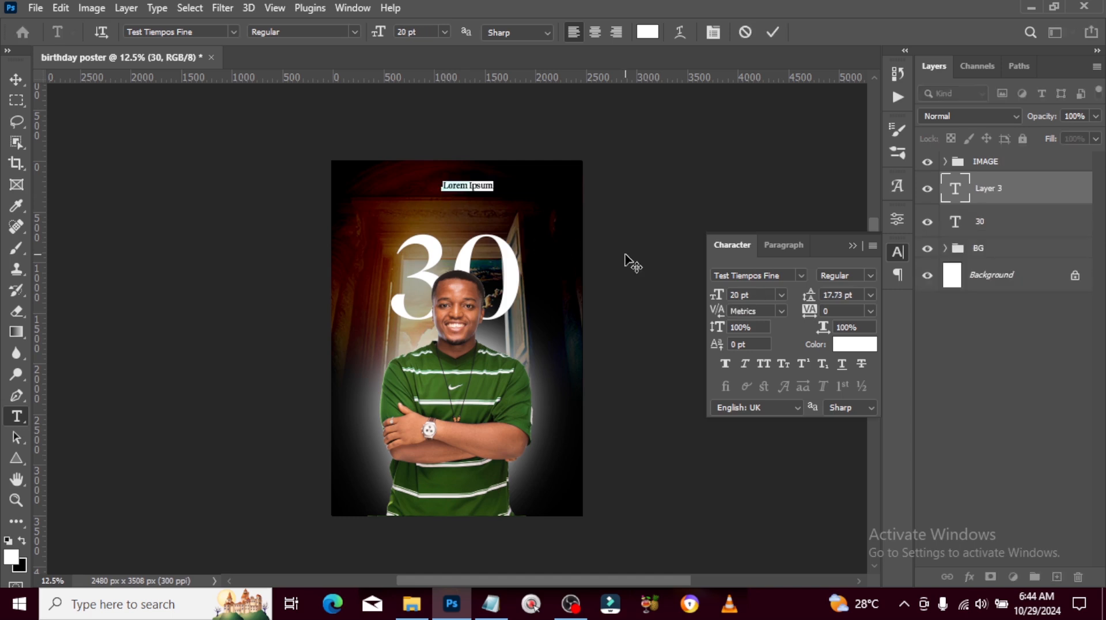
pyautogui.write('June')
pyautogui.click(995, 196)
# Move the "june" text over the lower right of the "0" and enlarge it to about 57 pt
pyautogui.press('v')
pyautogui.moveTo(459, 187); pyautogui.dragTo(517, 301)
pyautogui.hotkey('ctrl', 't')
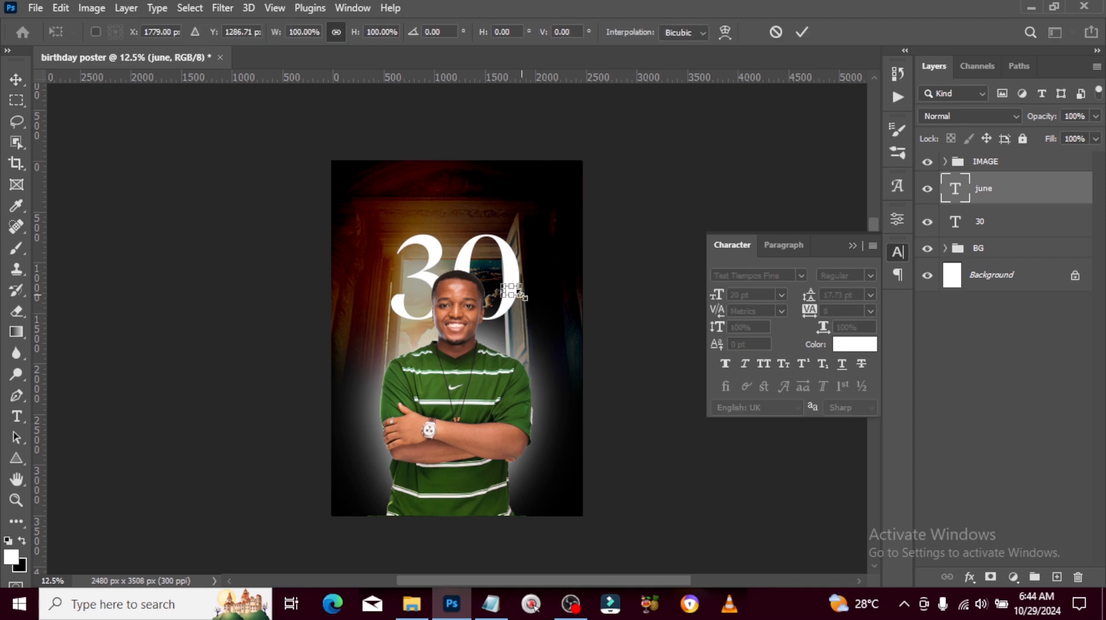
pyautogui.moveTo(524, 301); pyautogui.dragTo(536, 302)
pyautogui.press('Return')
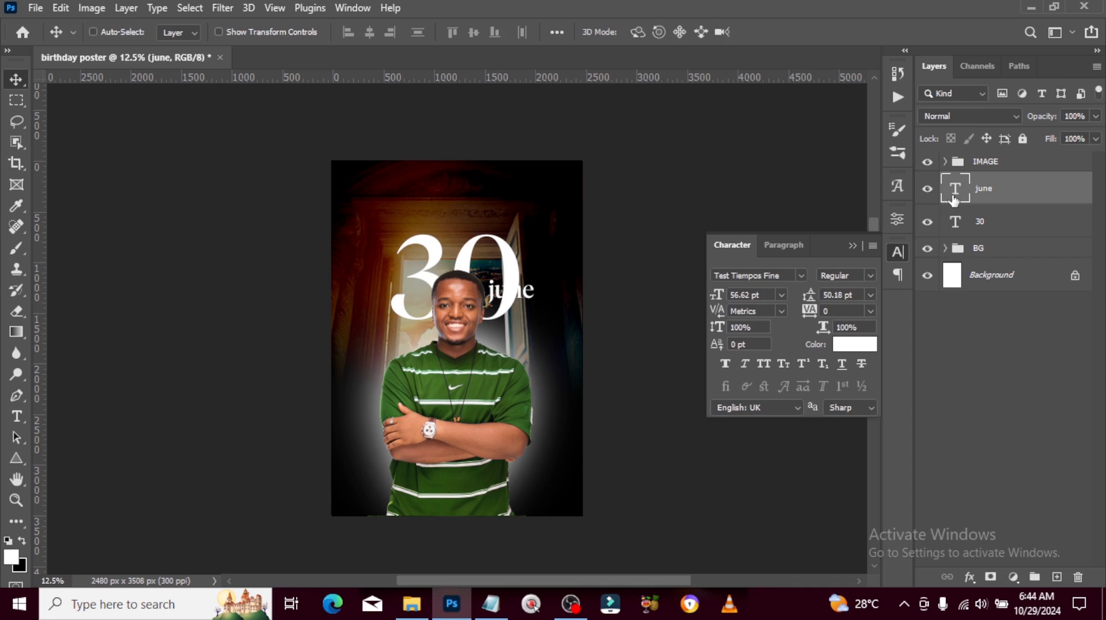
# Change the "june" text to "nov."
pyautogui.doubleClick(954, 194)
pyautogui.write('nov.')
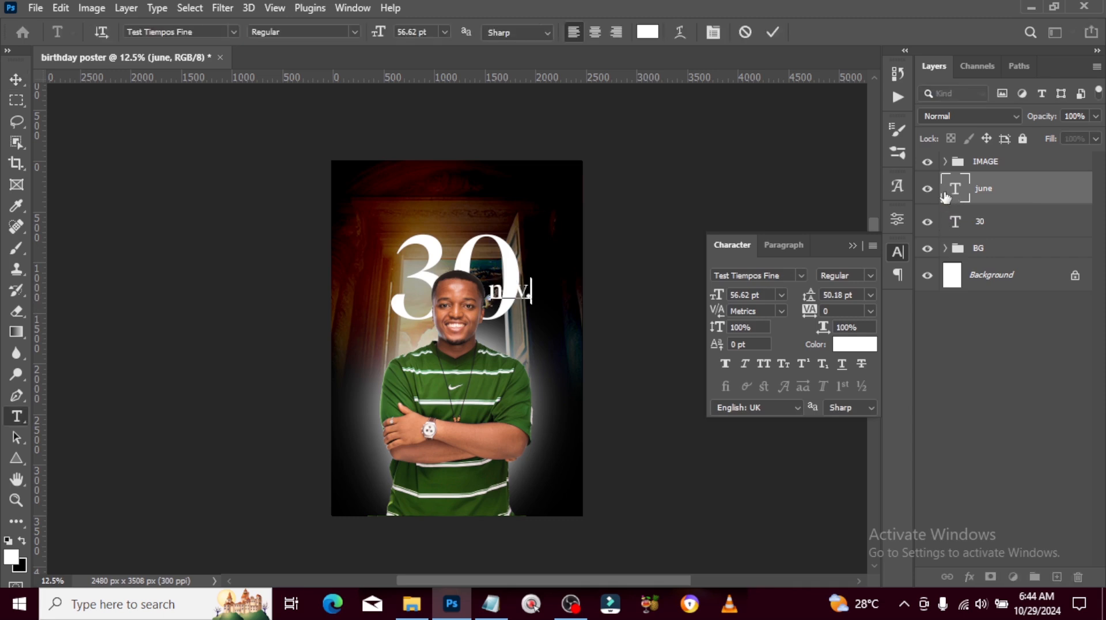
pyautogui.press('Escape')
pyautogui.press('v')
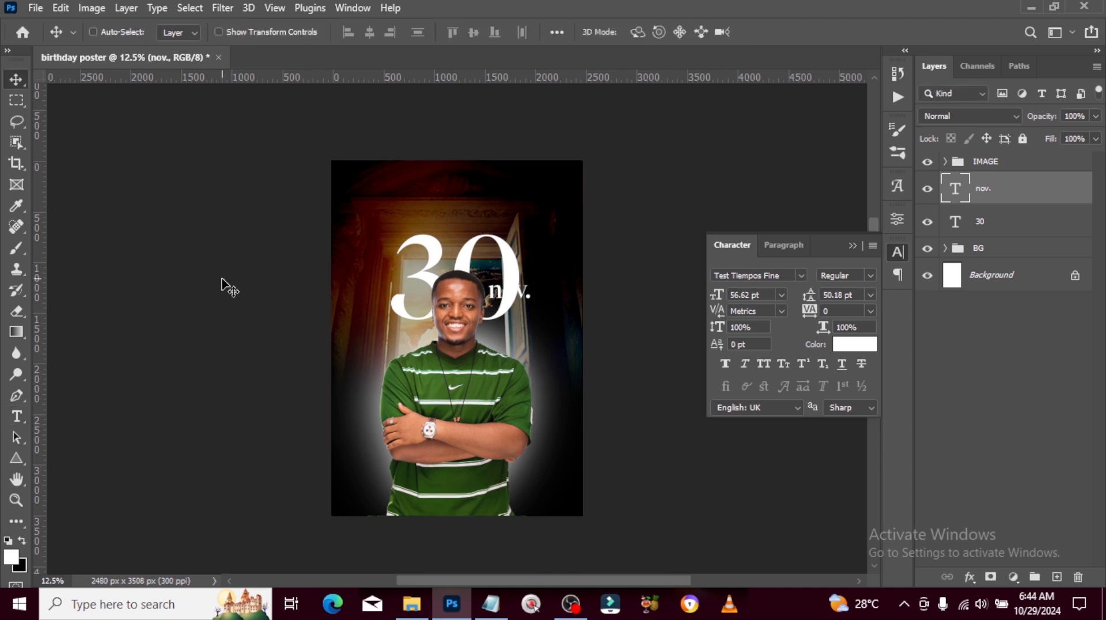
# Mask out the part of the "30" text behind "nov." using a rectangular selection and an inverted layer mask
pyautogui.click(16, 100)
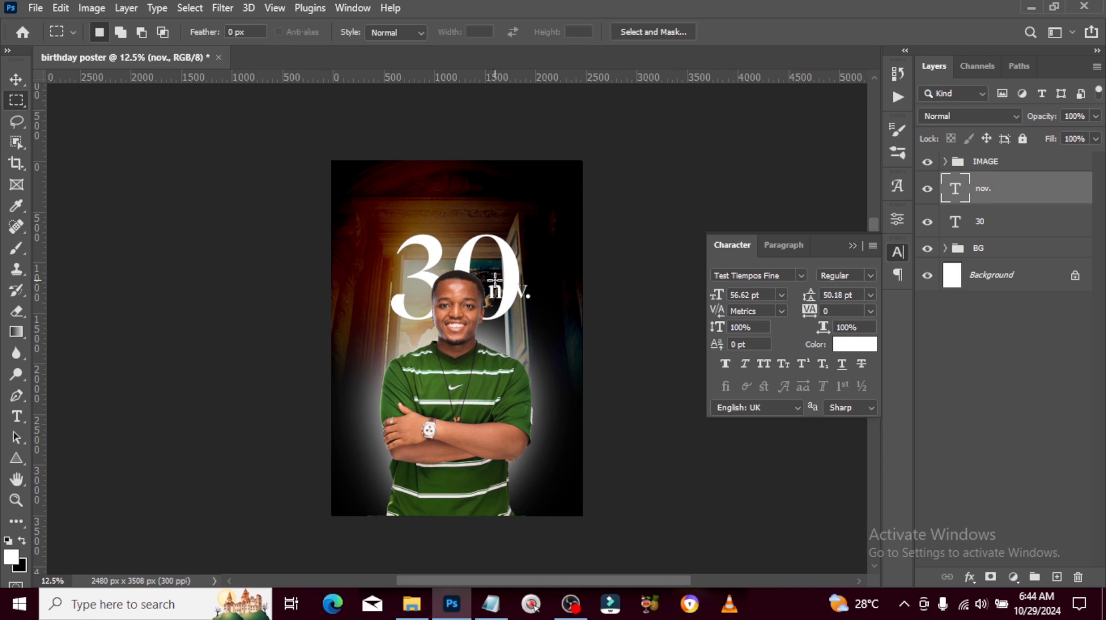
pyautogui.moveTo(495, 280); pyautogui.dragTo(530, 301)
pyautogui.click(983, 230)
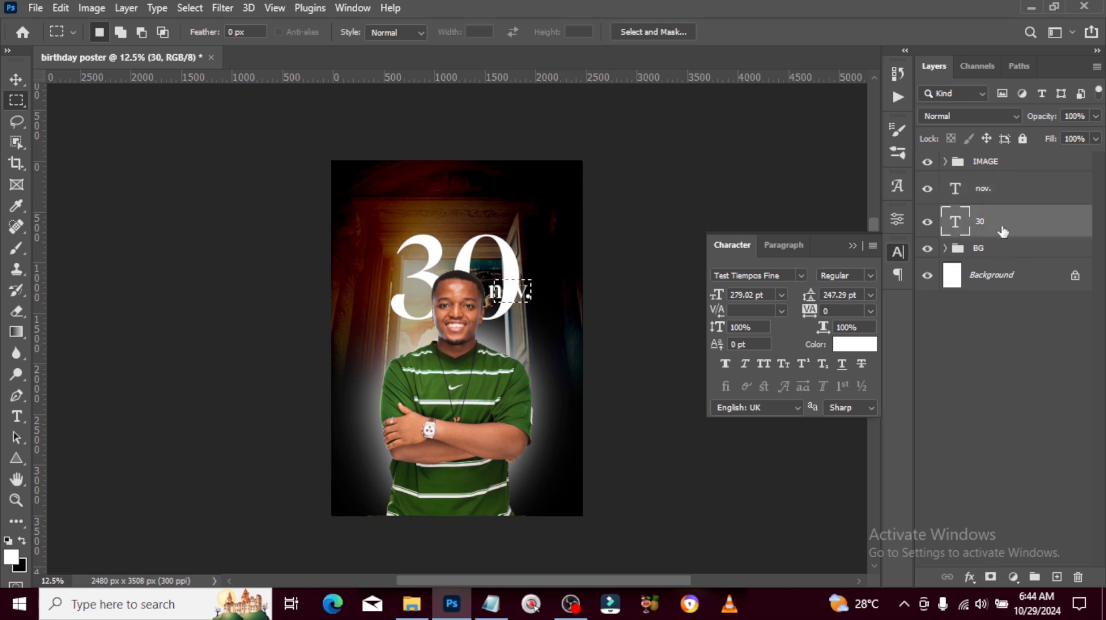
pyautogui.click(990, 577)
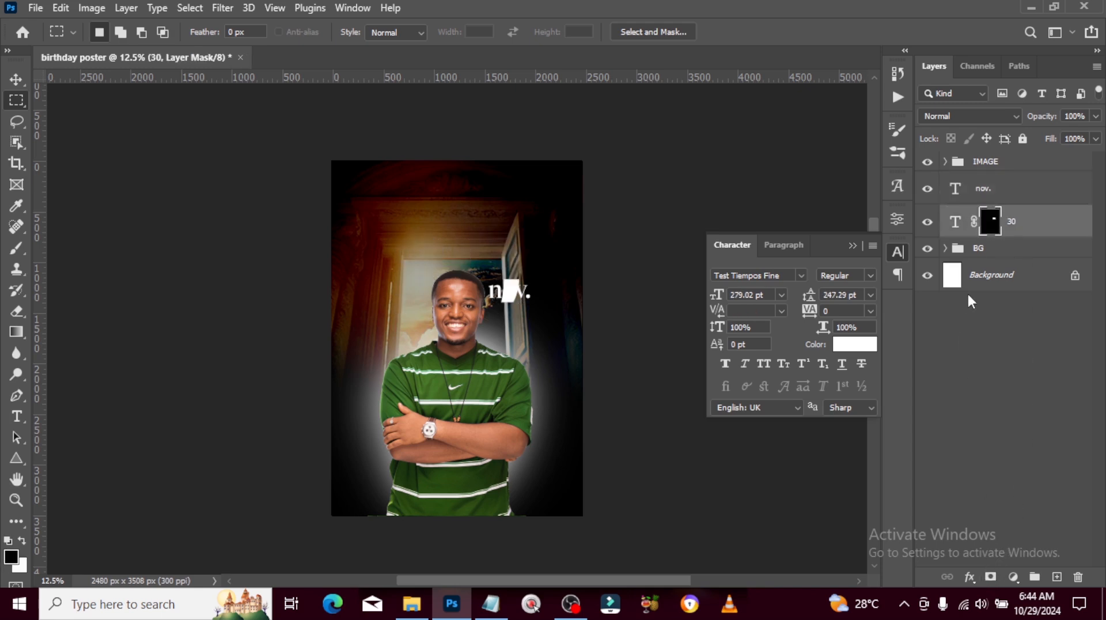
pyautogui.doubleClick(990, 221)
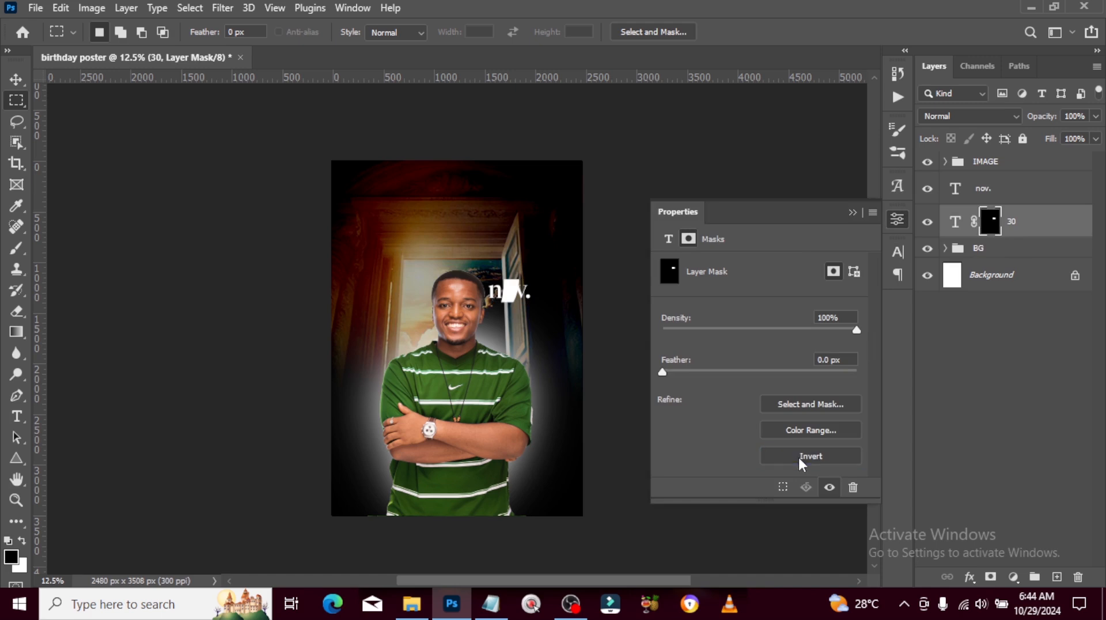
pyautogui.click(797, 455)
pyautogui.click(853, 211)
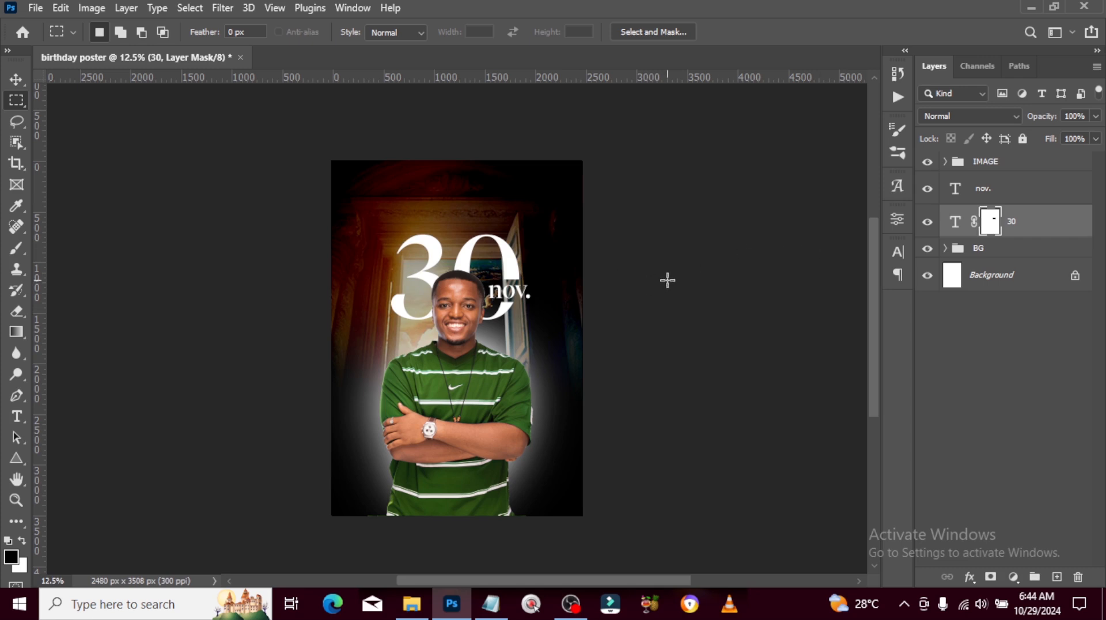
# Group the "nov." and "30" text layers and name the group "30"
pyautogui.click(987, 190)
pyautogui.keyDown('shift'); pyautogui.click(1016, 229); pyautogui.keyUp('shift')
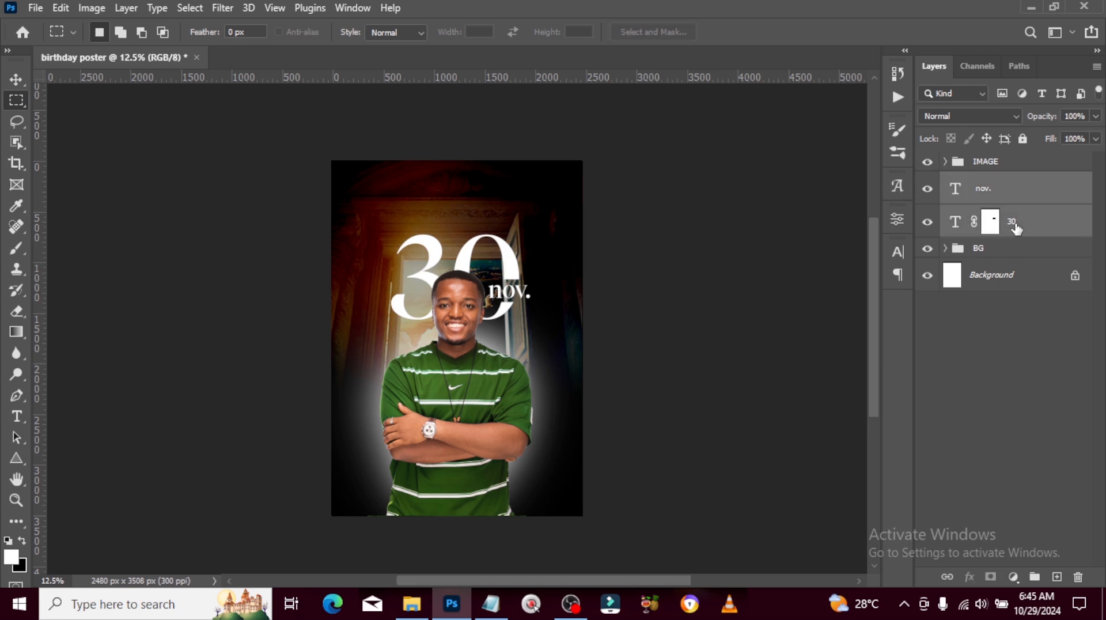
pyautogui.hotkey('ctrl', 'g')
pyautogui.doubleClick(991, 182)
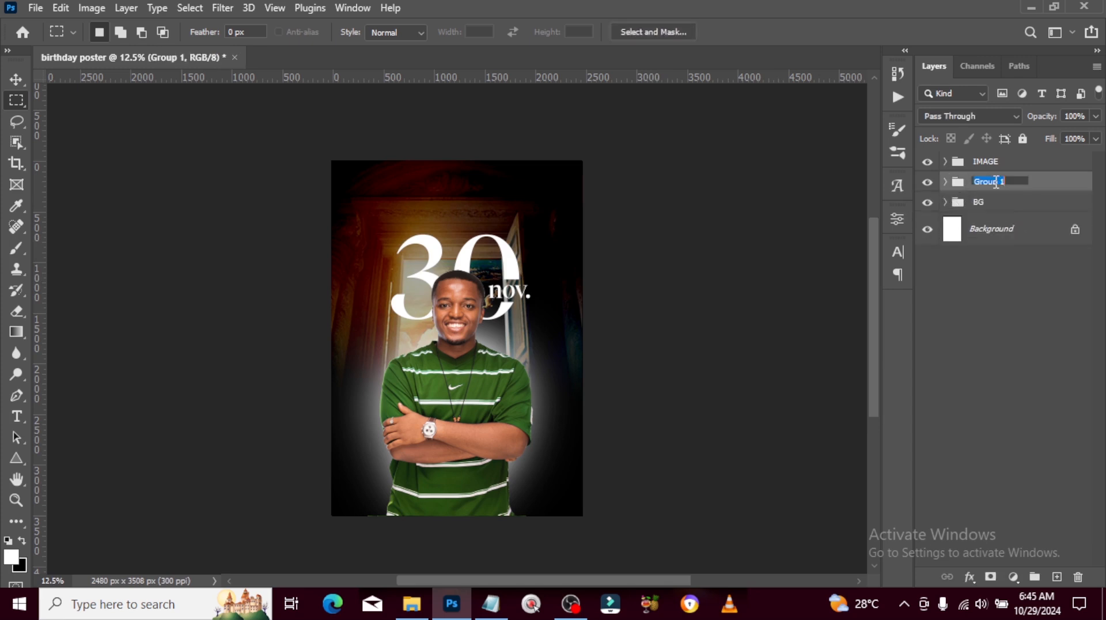
pyautogui.write('30')
pyautogui.press('Return')
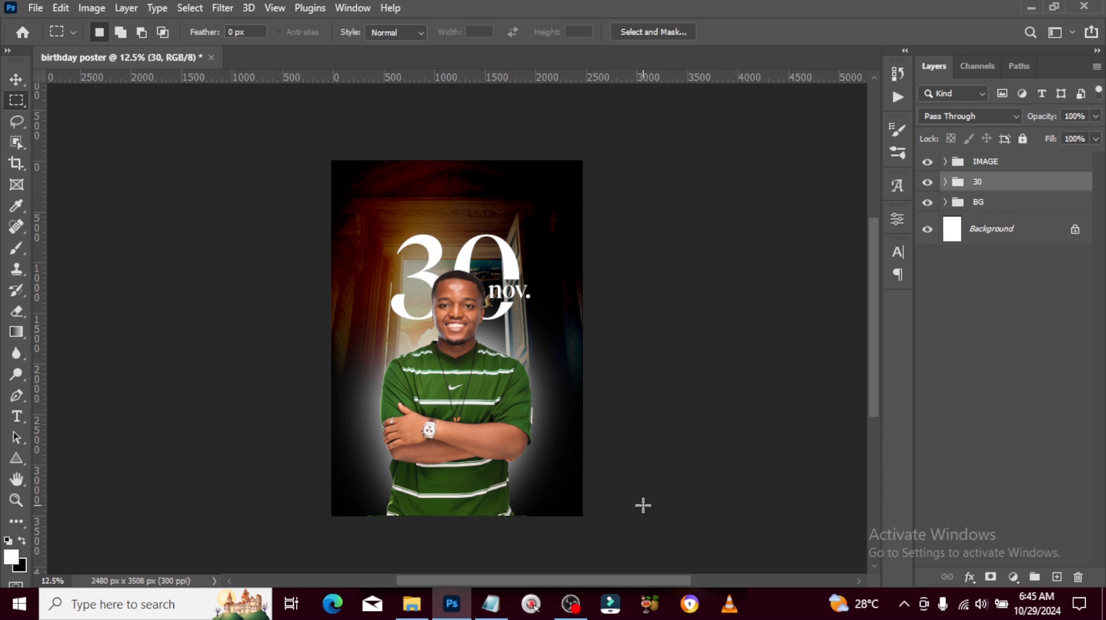
# Add the person's name, copied from the Notepad list, as 20 pt text near the poster's top, on a layer directly above the 30 group
pyautogui.press('t')
pyautogui.click(399, 190)
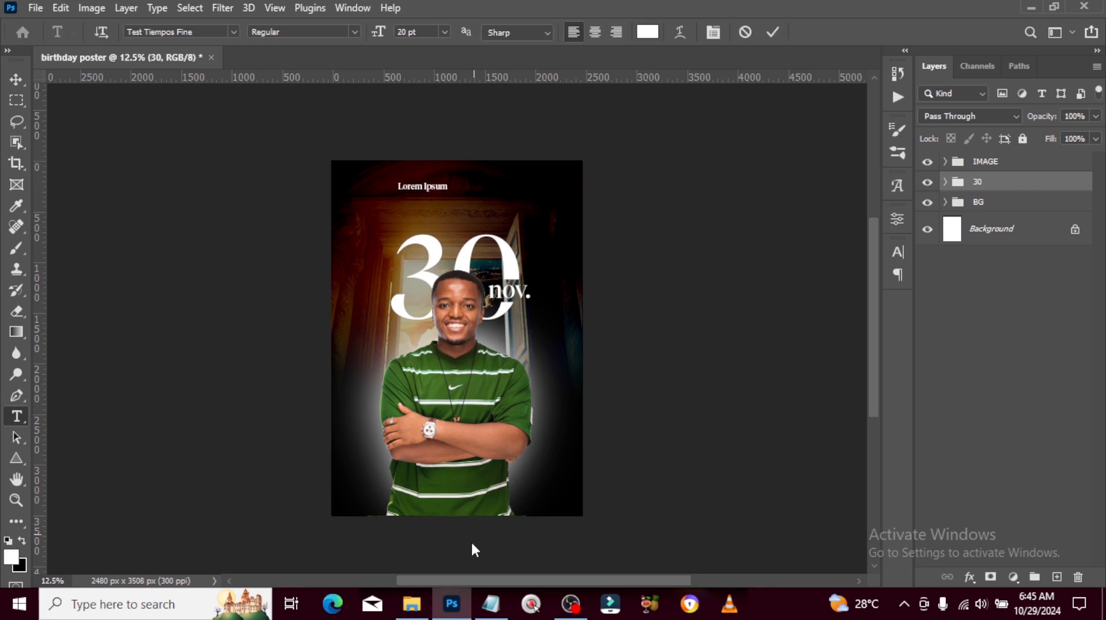
pyautogui.click(491, 603)
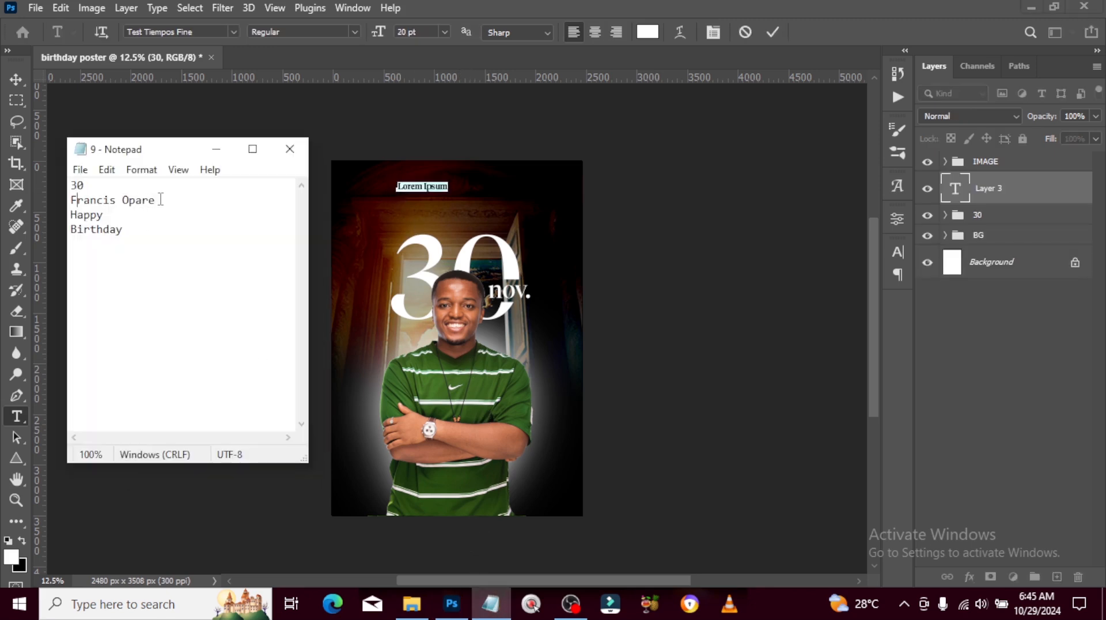
pyautogui.moveTo(161, 198); pyautogui.dragTo(65, 195)
pyautogui.hotkey('ctrl', 'c')
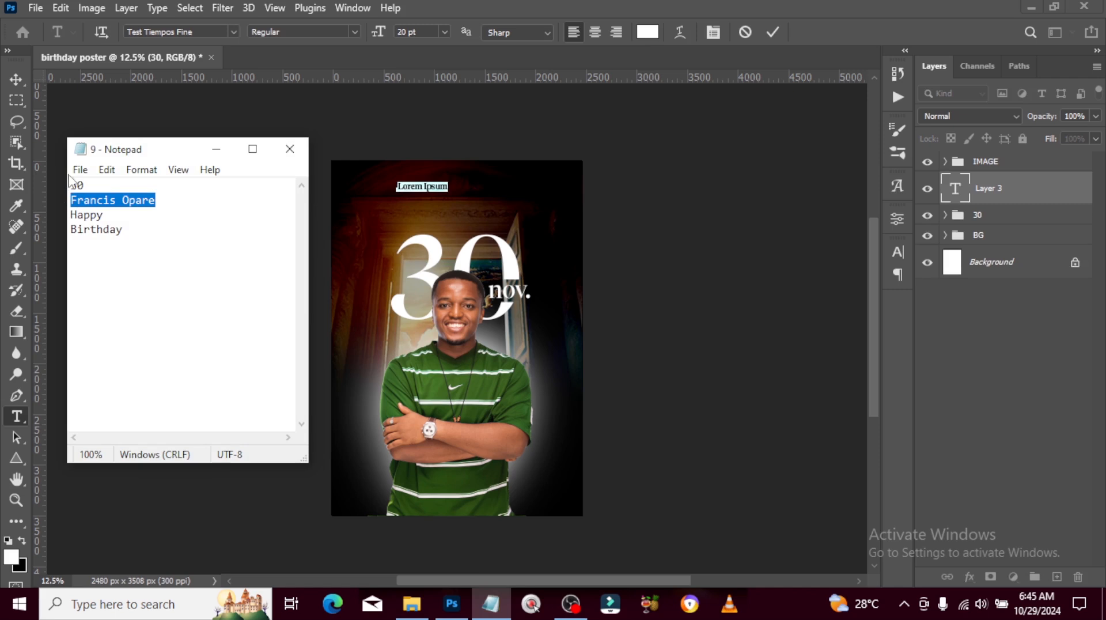
pyautogui.click(486, 7)
pyautogui.hotkey('ctrl', 'v')
pyautogui.click(1008, 190)
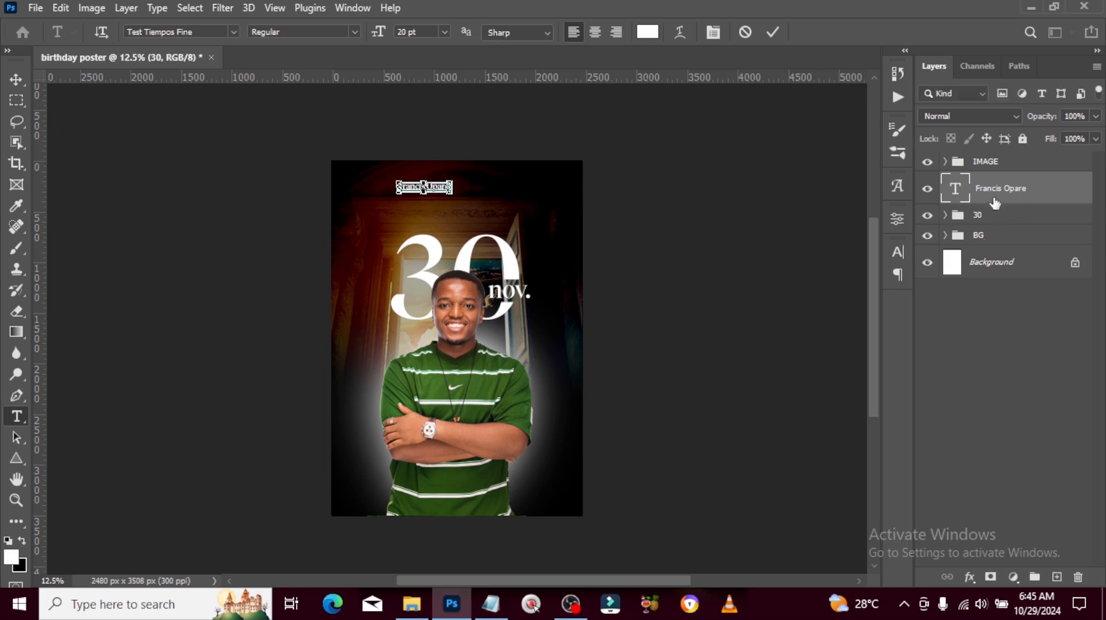
# Rotate the name text 90° clockwise
pyautogui.hotkey('ctrl', 't')
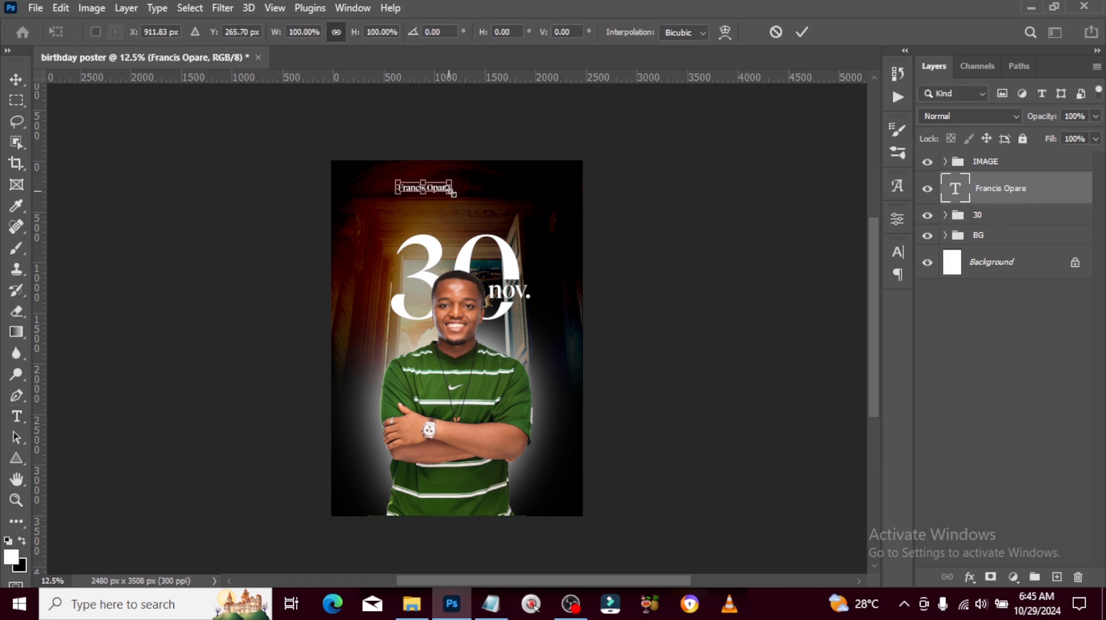
pyautogui.rightClick(499, 190)
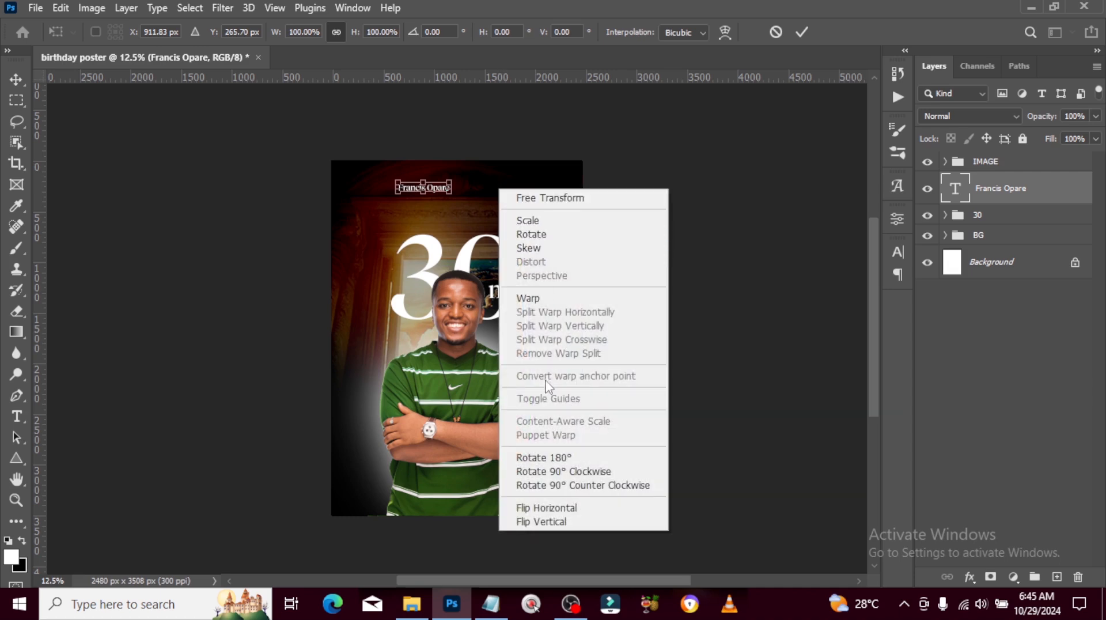
pyautogui.click(580, 472)
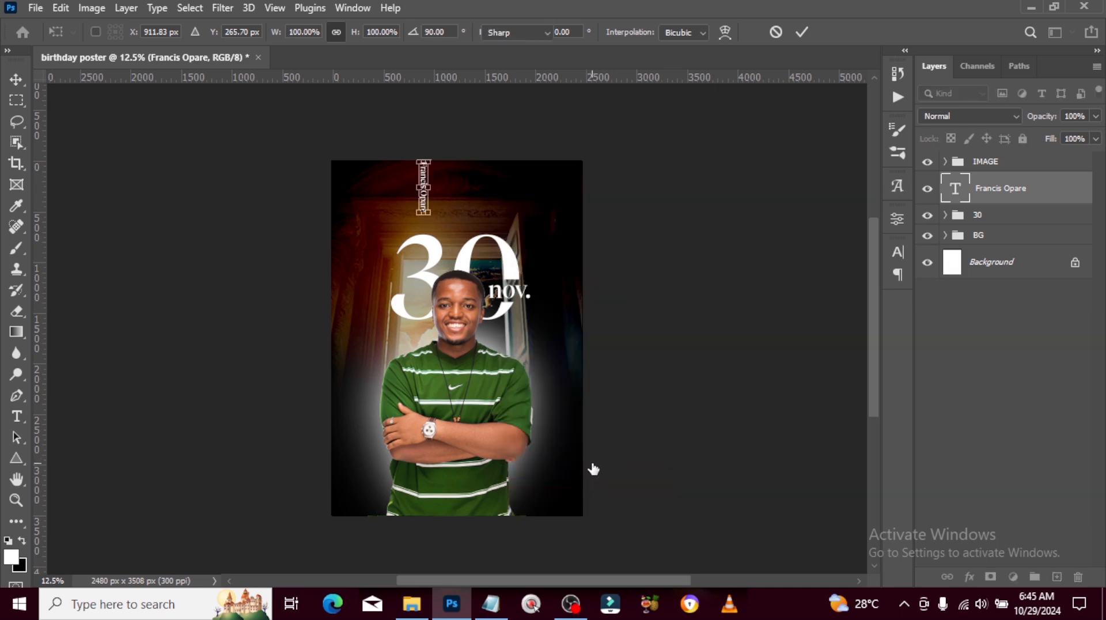
pyautogui.press('Return')
# Enlarge the vertical name text to about 184 pt and place it partly over the canvas's left edge
pyautogui.hotkey('ctrl', 't')
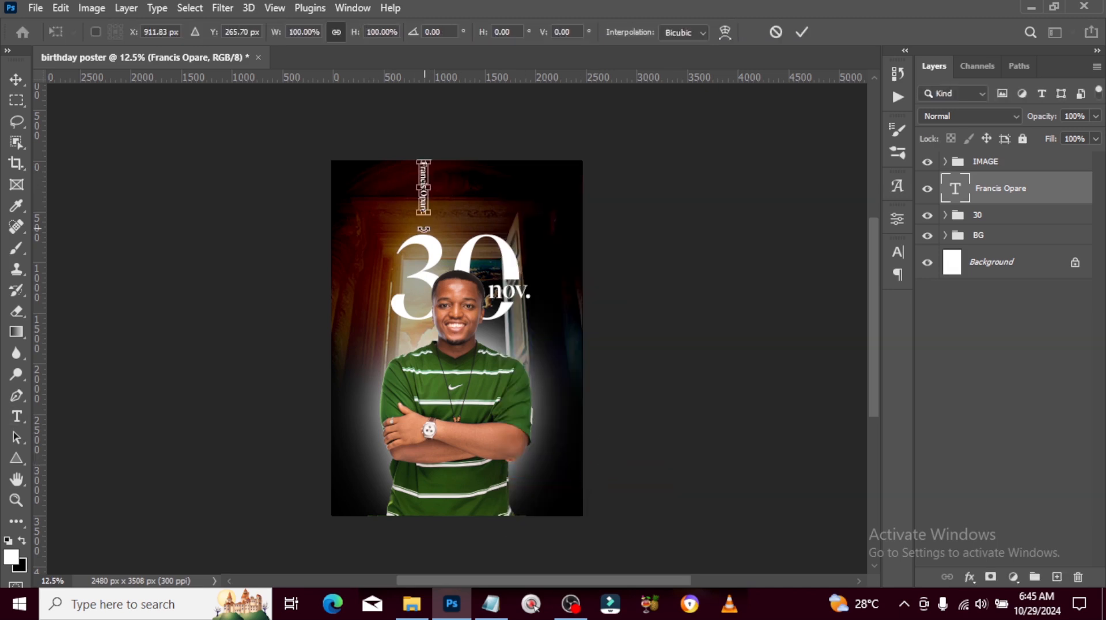
pyautogui.moveTo(418, 213); pyautogui.dragTo(257, 537)
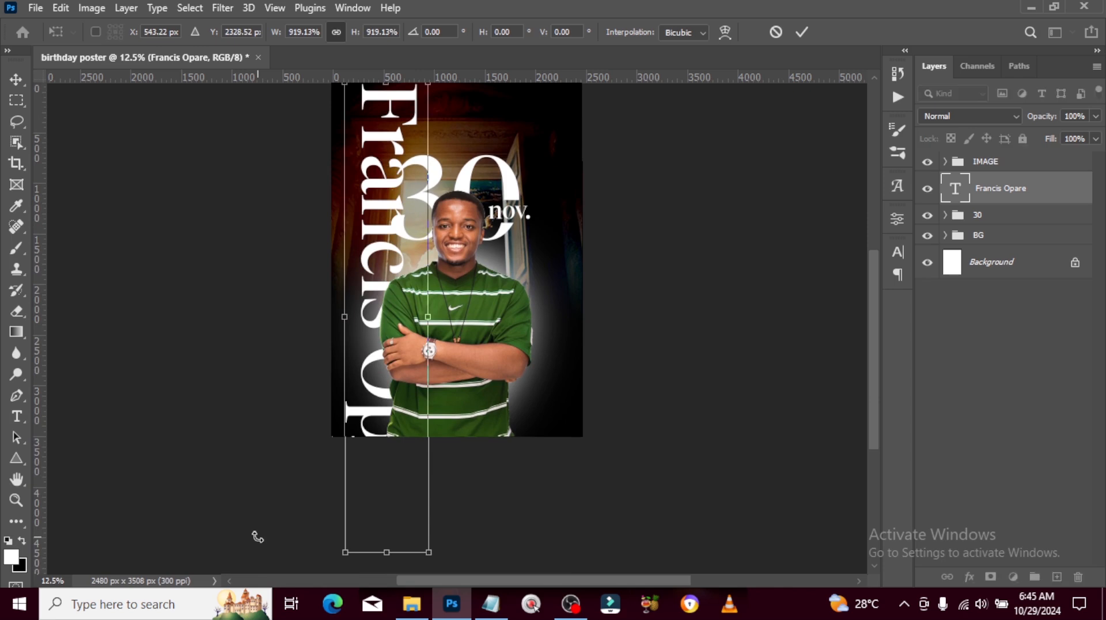
pyautogui.press('Return')
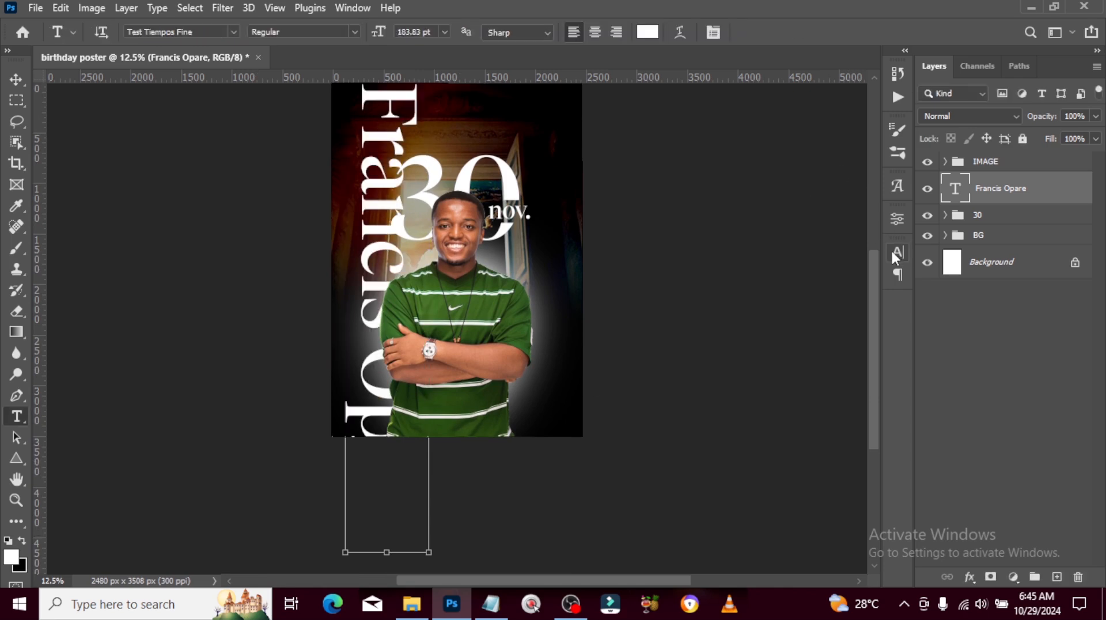
pyautogui.click(897, 252)
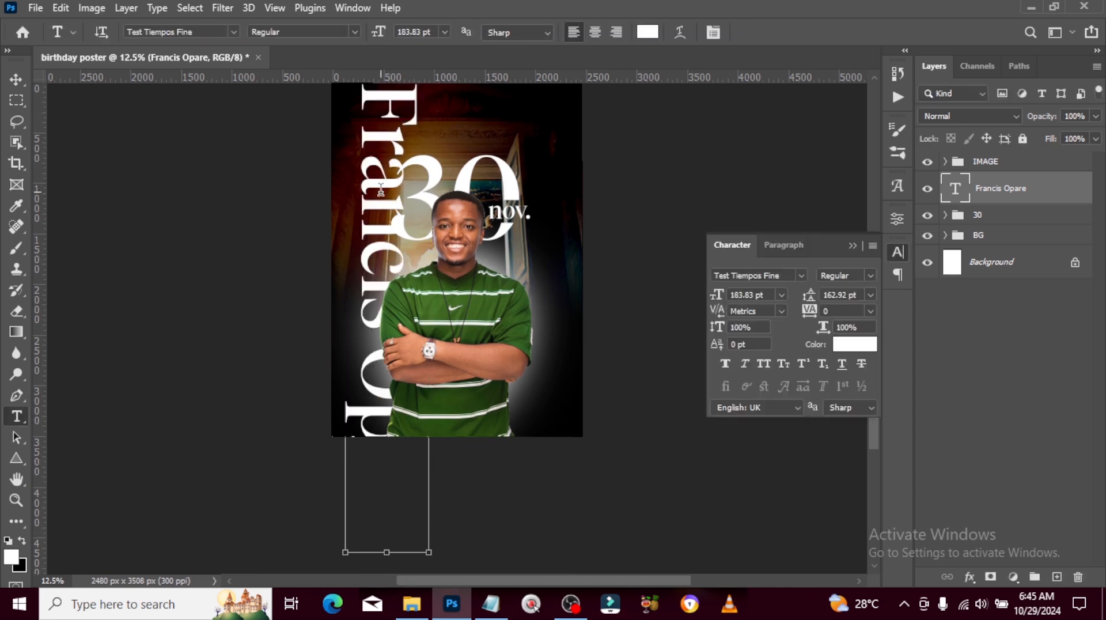
pyautogui.press('v')
pyautogui.moveTo(380, 182); pyautogui.dragTo(326, 204)
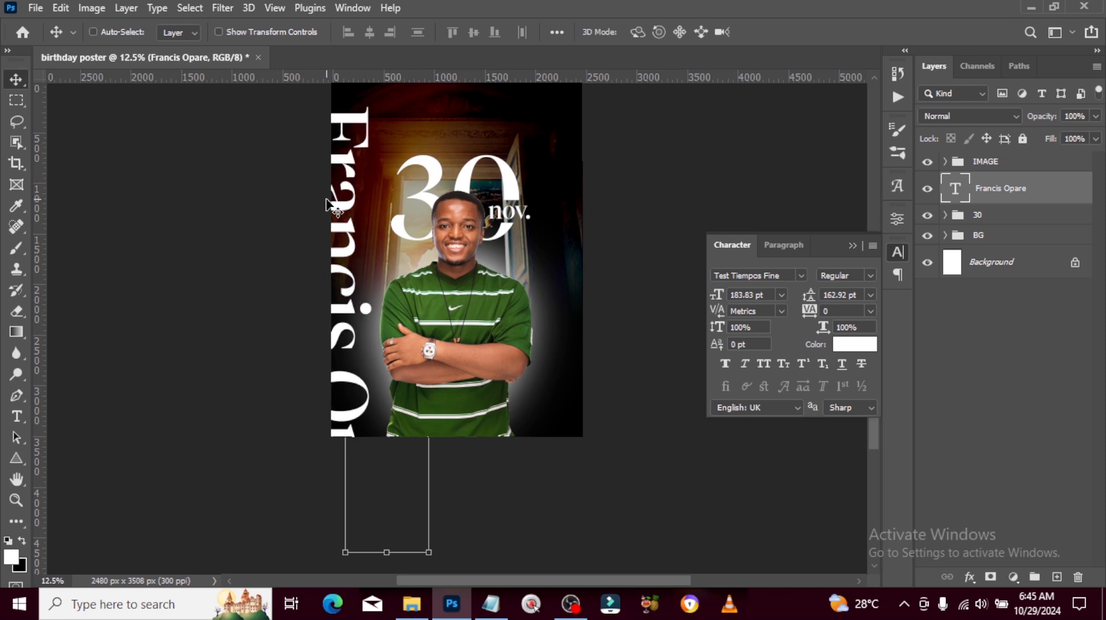
# Duplicate the vertical name text, flip the copy horizontally and place it partly over the canvas's right edge
pyautogui.hotkey('ctrl', 'j')
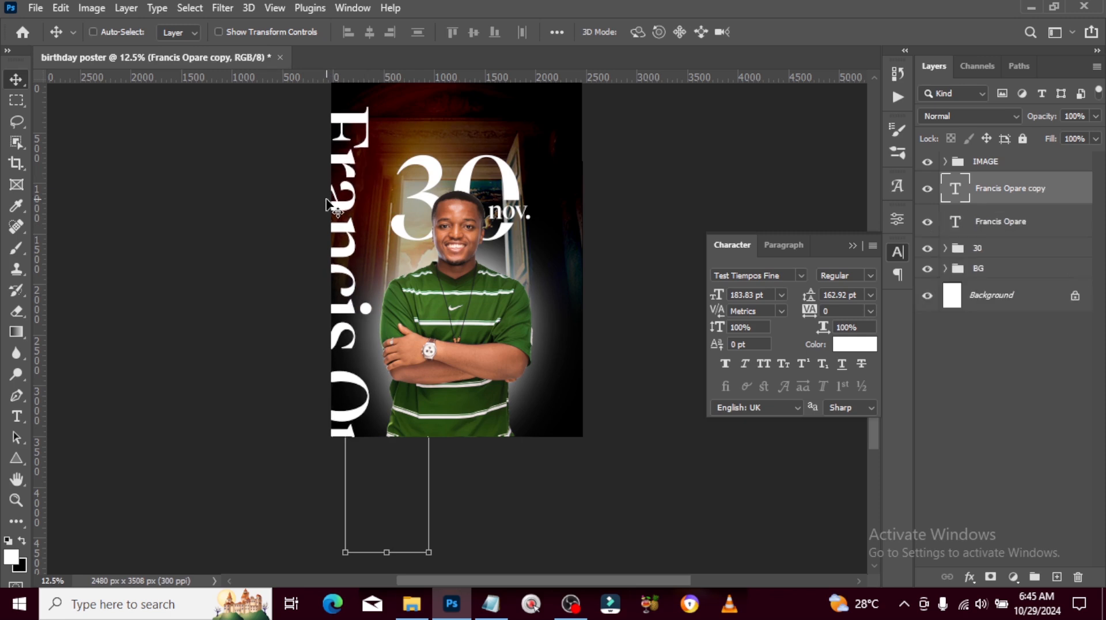
pyautogui.hotkey('ctrl', 't')
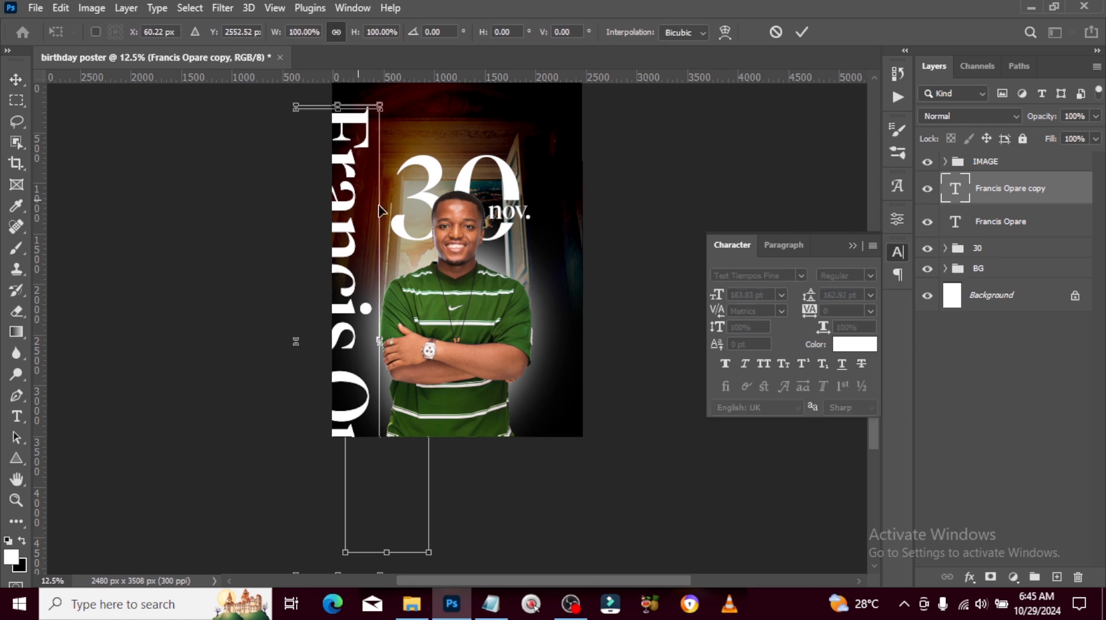
pyautogui.moveTo(380, 210); pyautogui.dragTo(562, 210)
pyautogui.rightClick(520, 199)
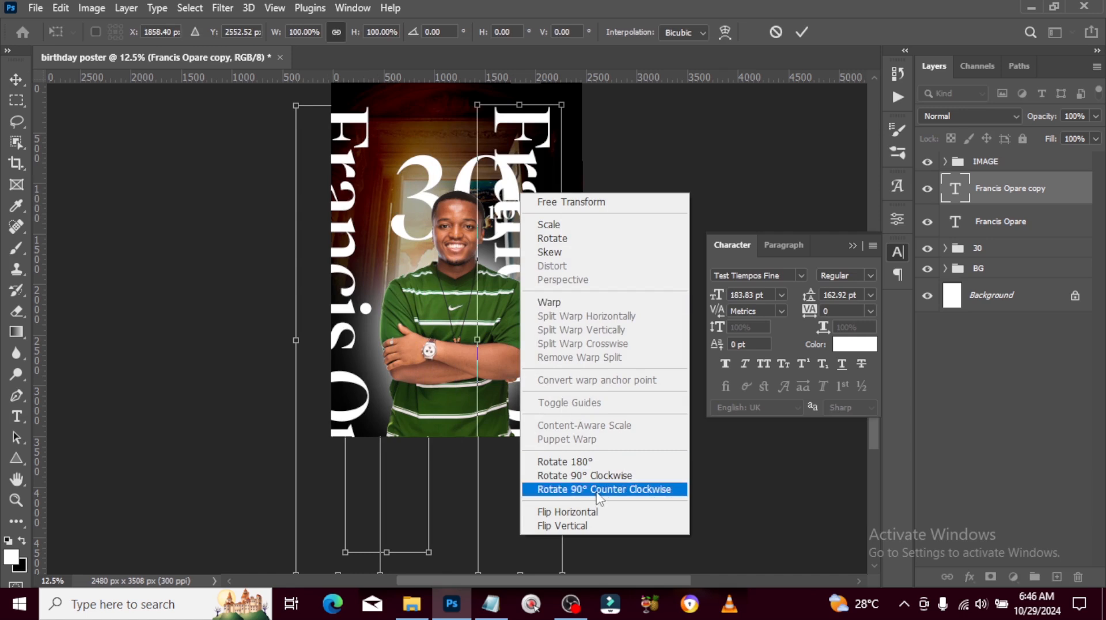
pyautogui.click(587, 513)
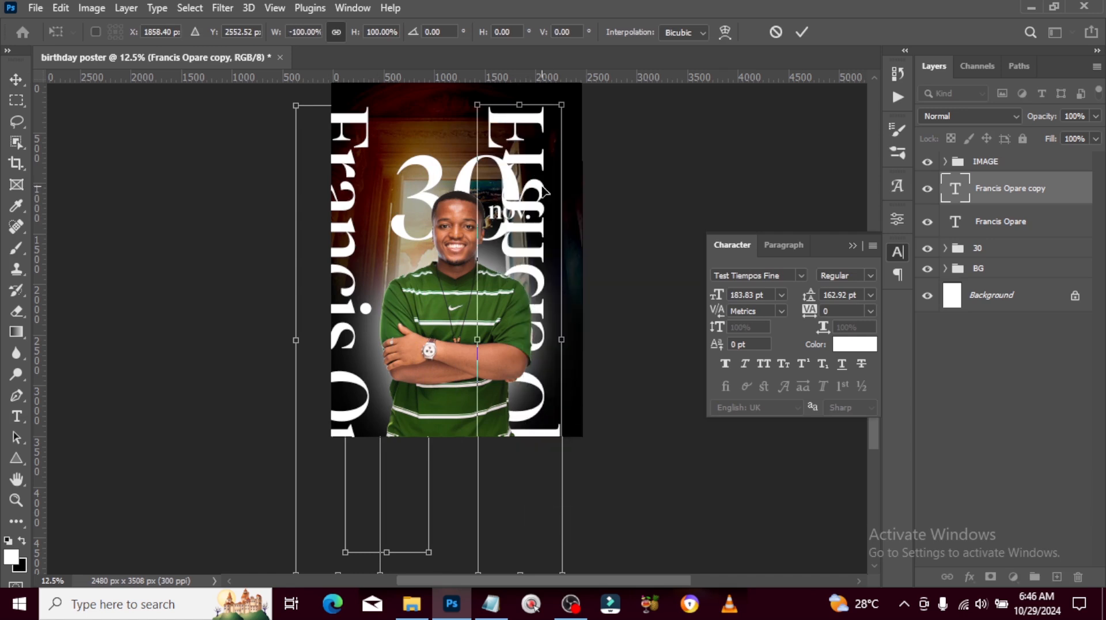
pyautogui.moveTo(543, 192); pyautogui.dragTo(601, 191)
pyautogui.press('Return')
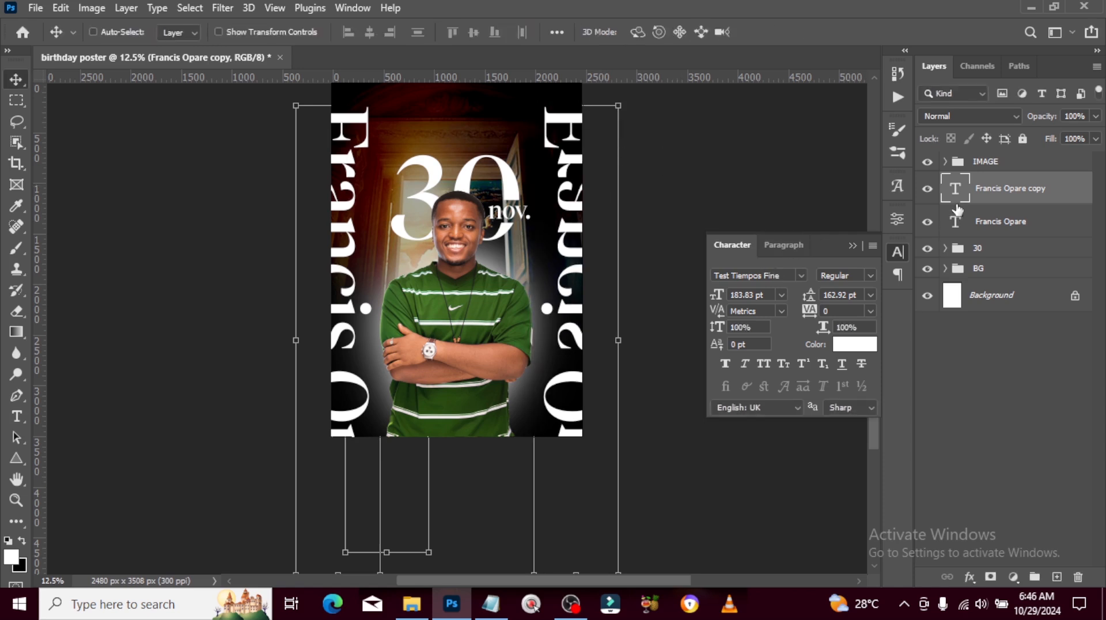
# Set both name text layers to the Overlay blend mode and All Caps
pyautogui.keyDown('shift'); pyautogui.click(997, 226); pyautogui.keyUp('shift')
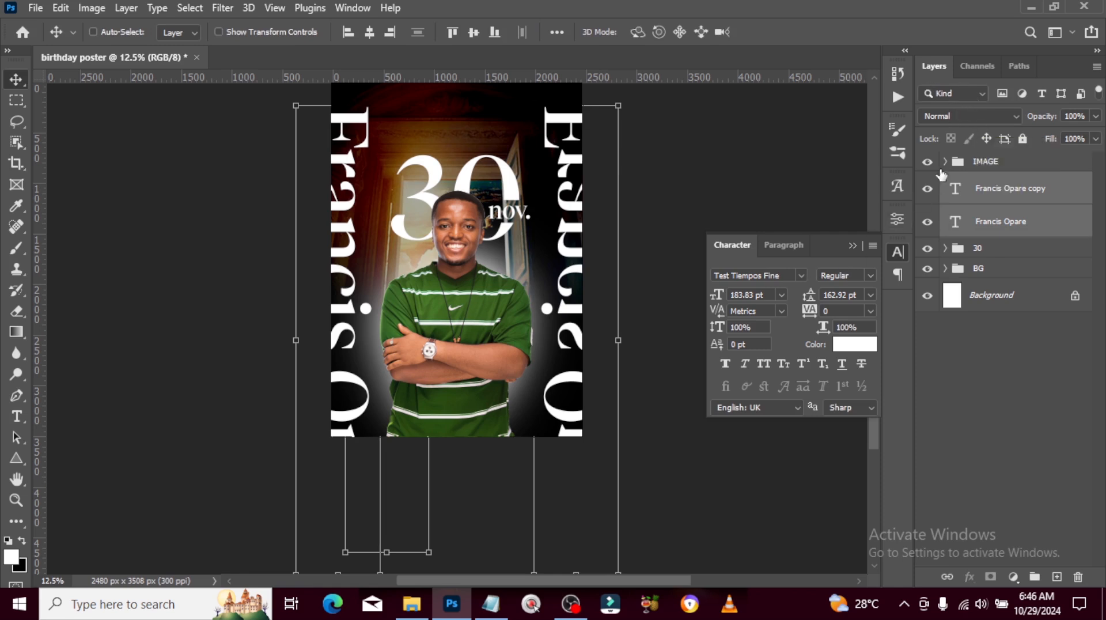
pyautogui.click(960, 116)
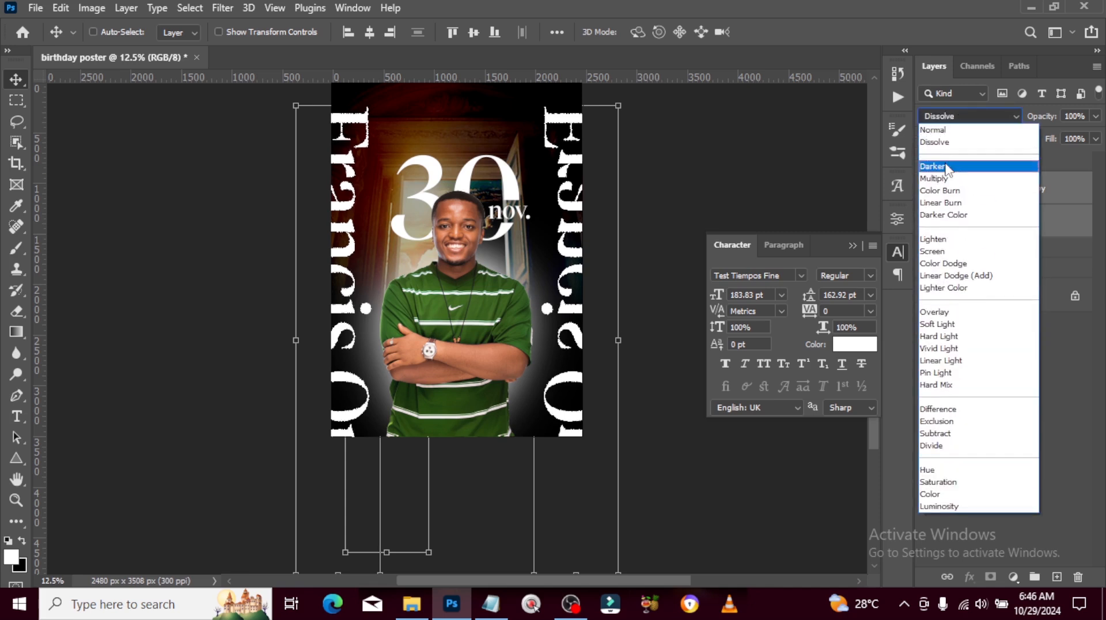
pyautogui.click(939, 312)
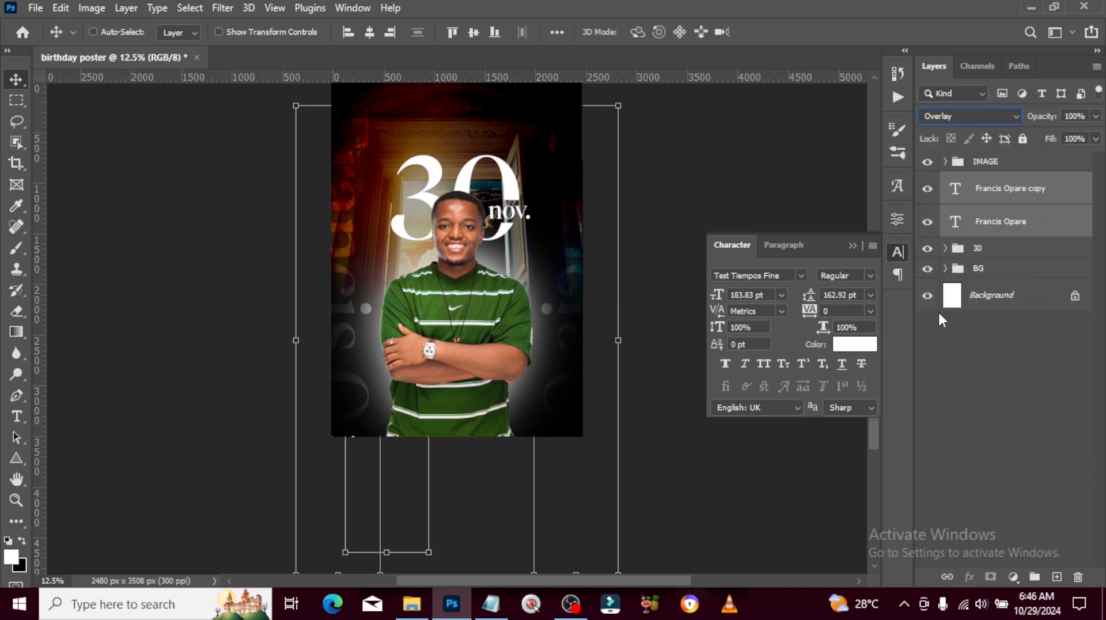
pyautogui.click(762, 364)
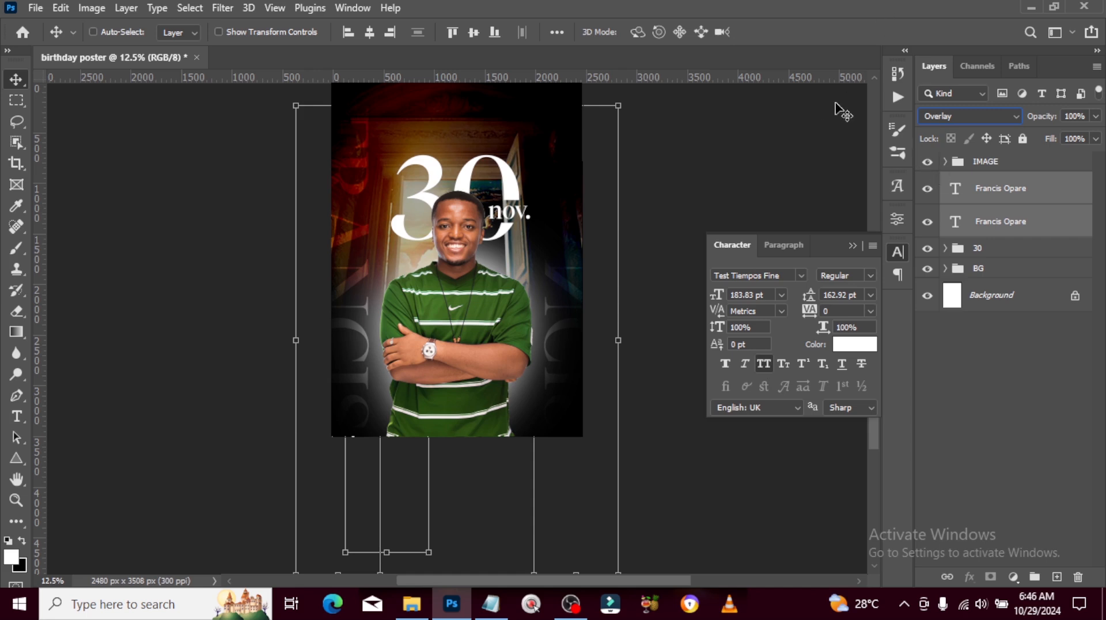
pyautogui.hotkey('ctrl', ';')
pyautogui.hotkey('ctrl', ';')
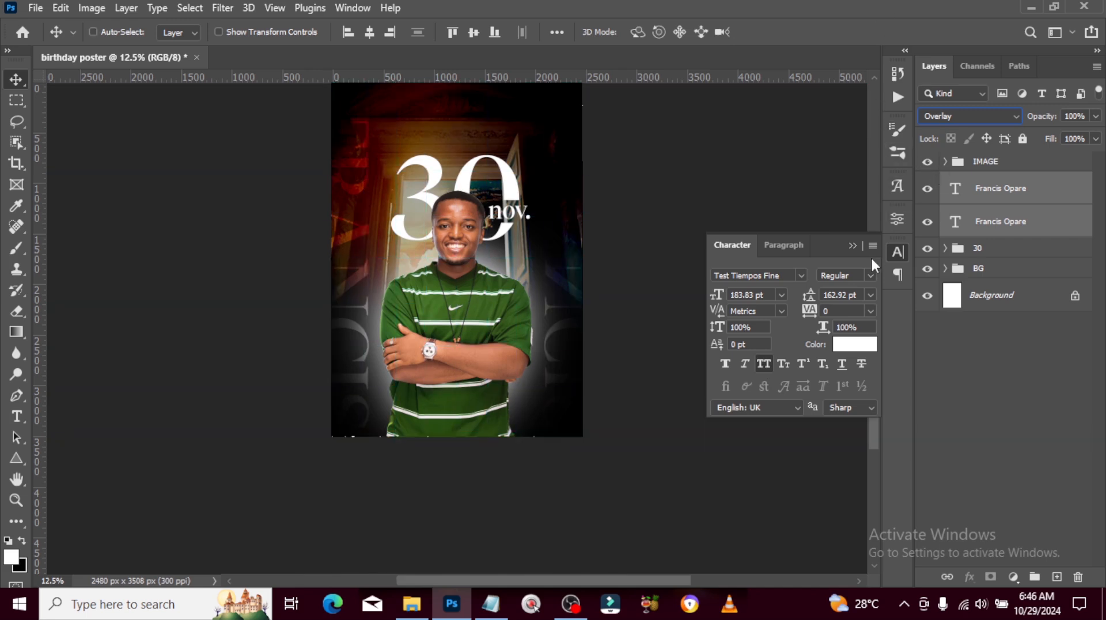
pyautogui.click(855, 245)
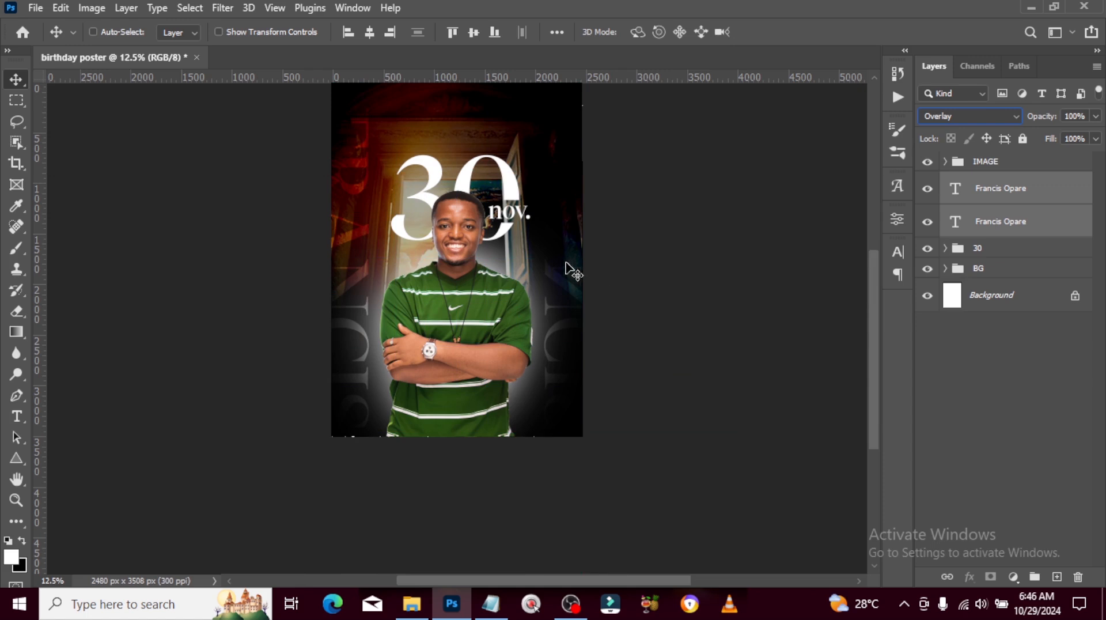
# Group the two vertical name text layers and name the group "BG NAMES"
pyautogui.hotkey('ctrl', 'g')
pyautogui.doubleClick(991, 182)
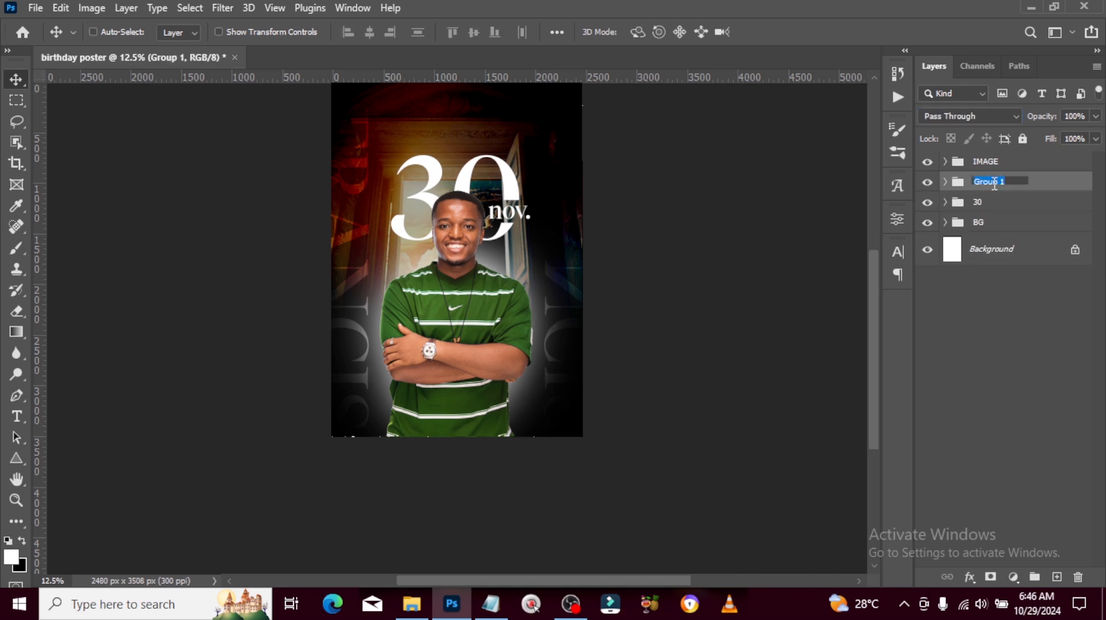
pyautogui.write('BG NAMES')
pyautogui.press('Return')
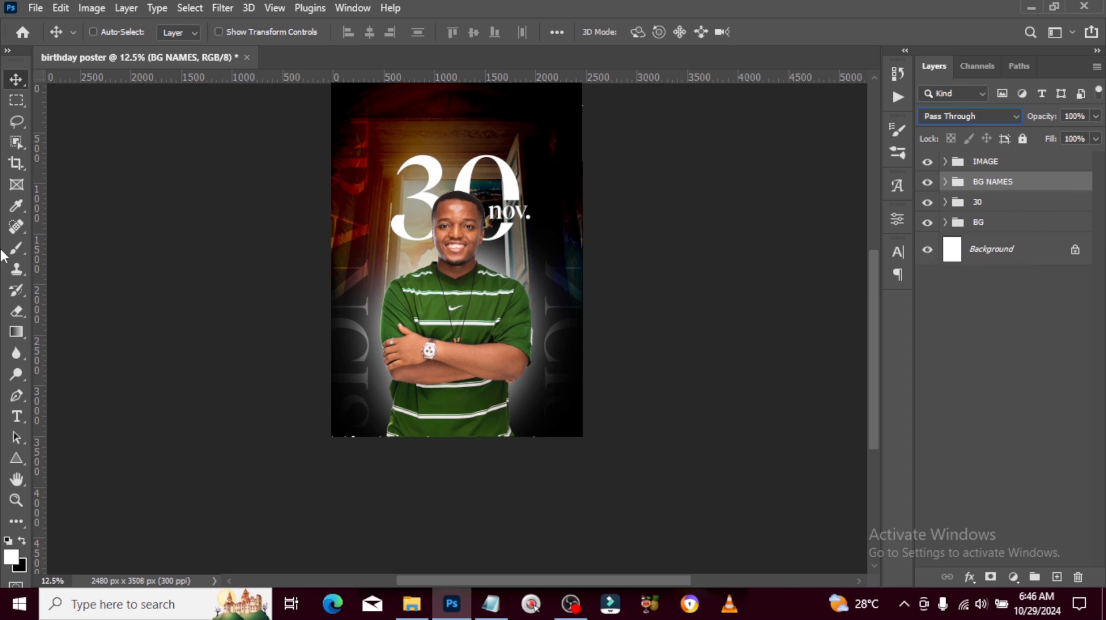
# Add a two-line "Happy Birthday" text above the 30, copying the wording from the open Notepad file
pyautogui.click(17, 416)
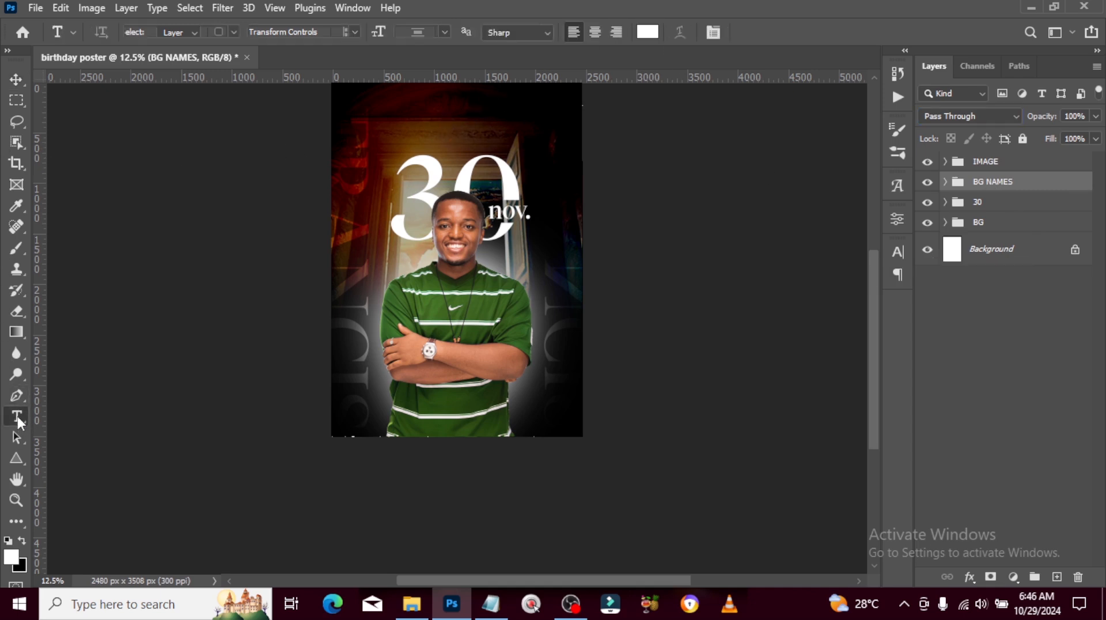
pyautogui.click(418, 110)
pyautogui.click(491, 604)
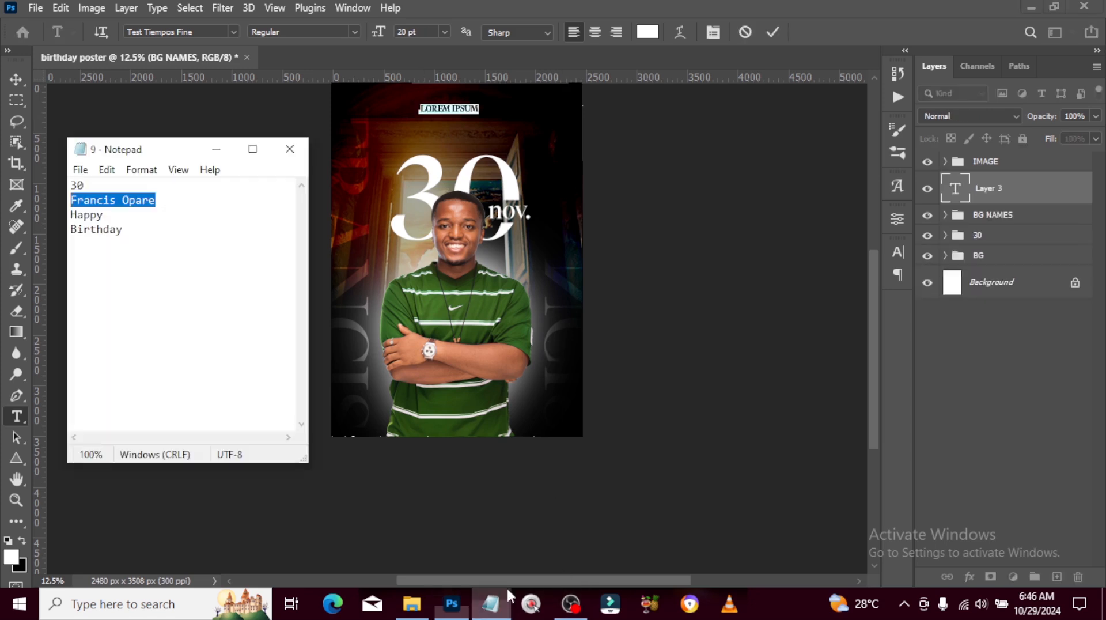
pyautogui.moveTo(129, 227); pyautogui.dragTo(65, 211)
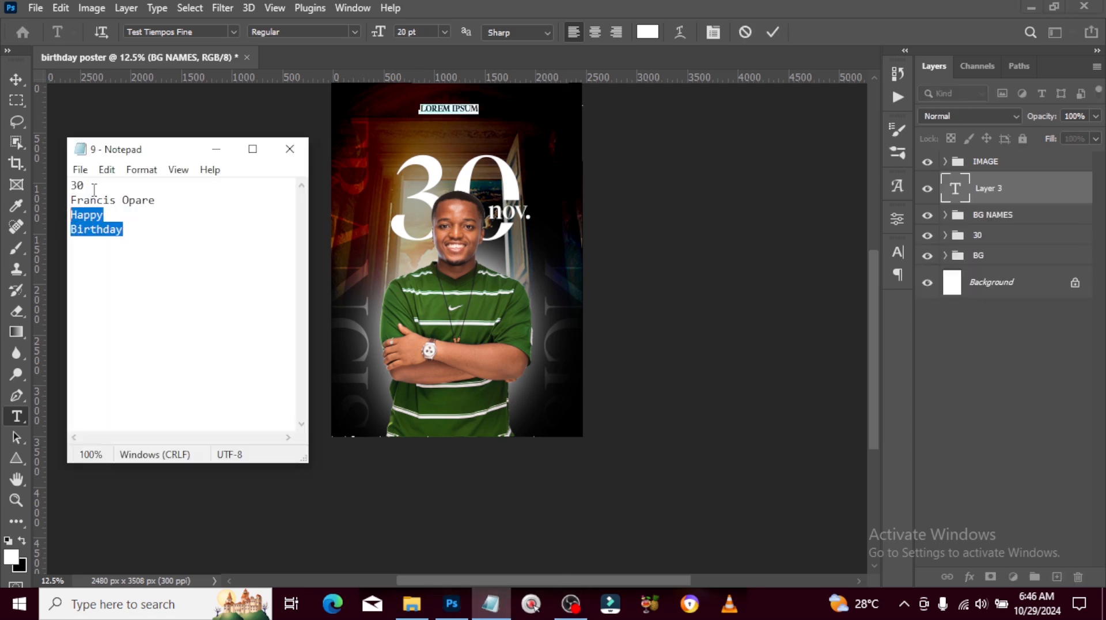
pyautogui.click(488, 8)
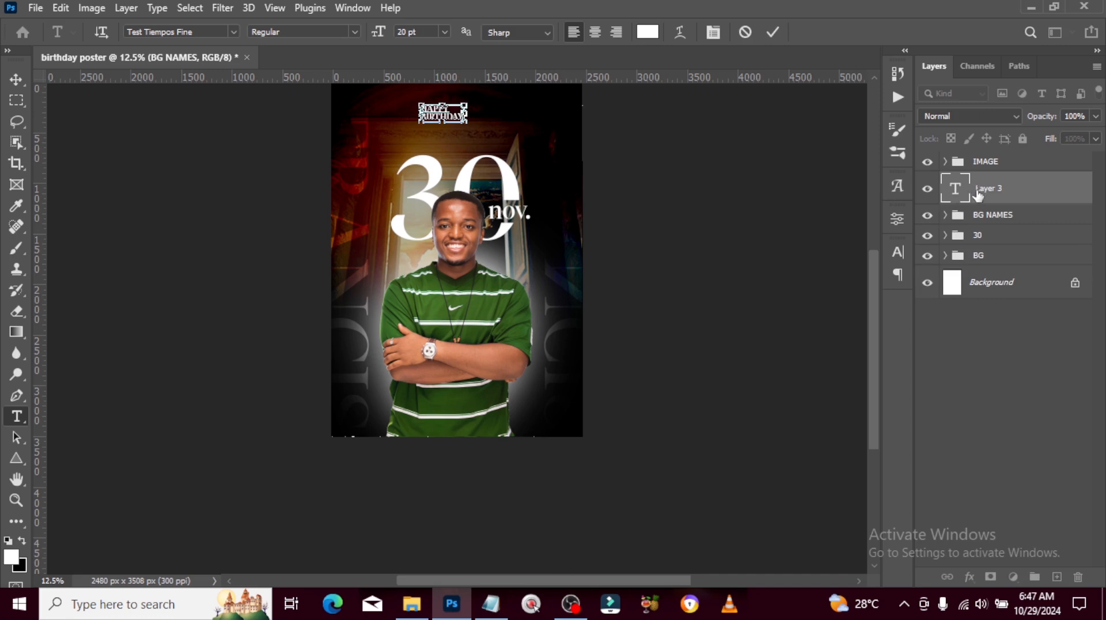
pyautogui.click(977, 190)
# Centre-align the Happy Birthday text and set its font size to 50 pt
pyautogui.click(897, 252)
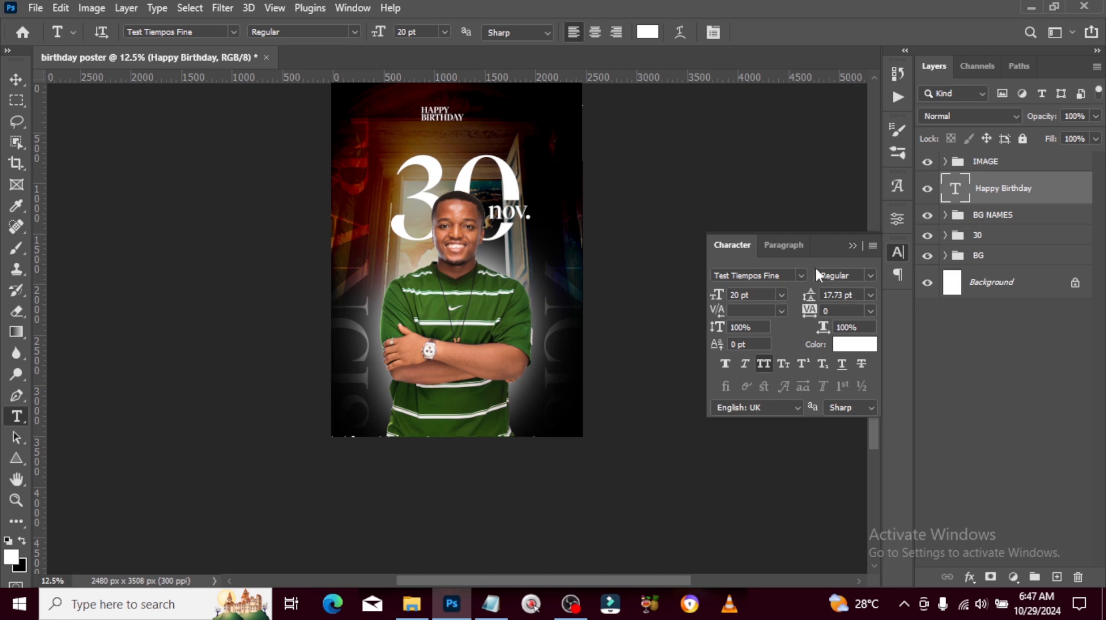
pyautogui.click(783, 244)
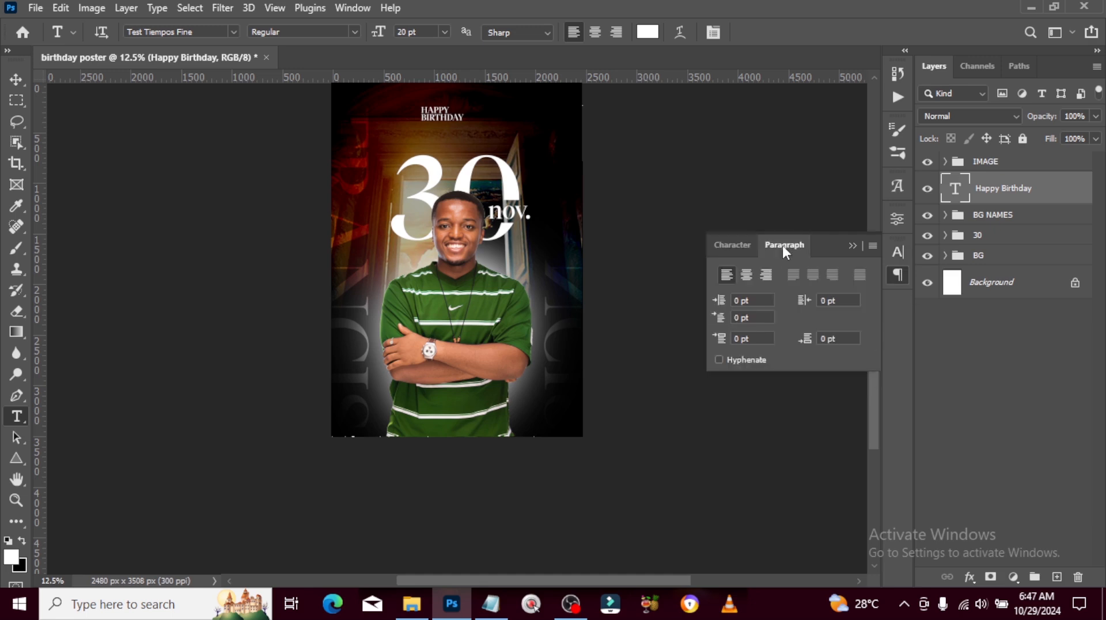
pyautogui.click(745, 277)
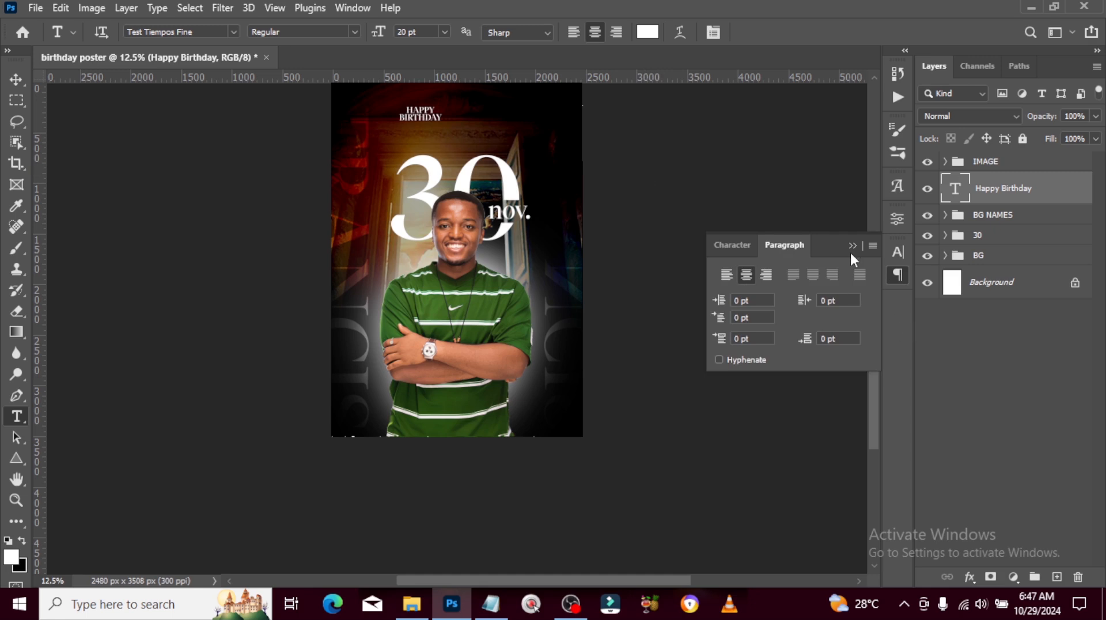
pyautogui.click(897, 253)
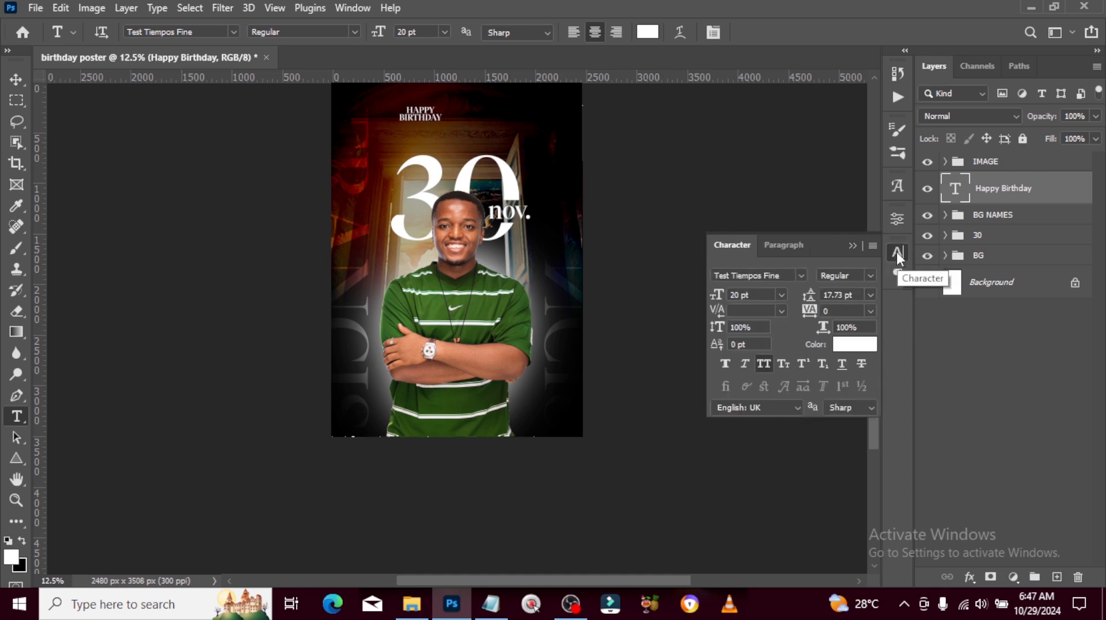
pyautogui.click(746, 295)
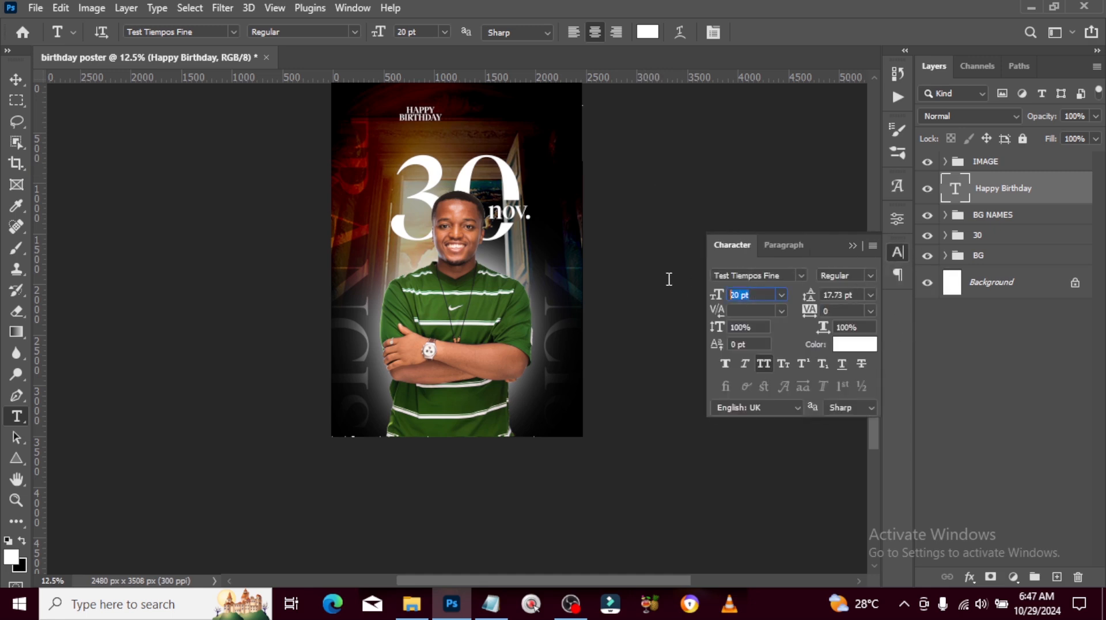
pyautogui.write('50')
pyautogui.press('Return')
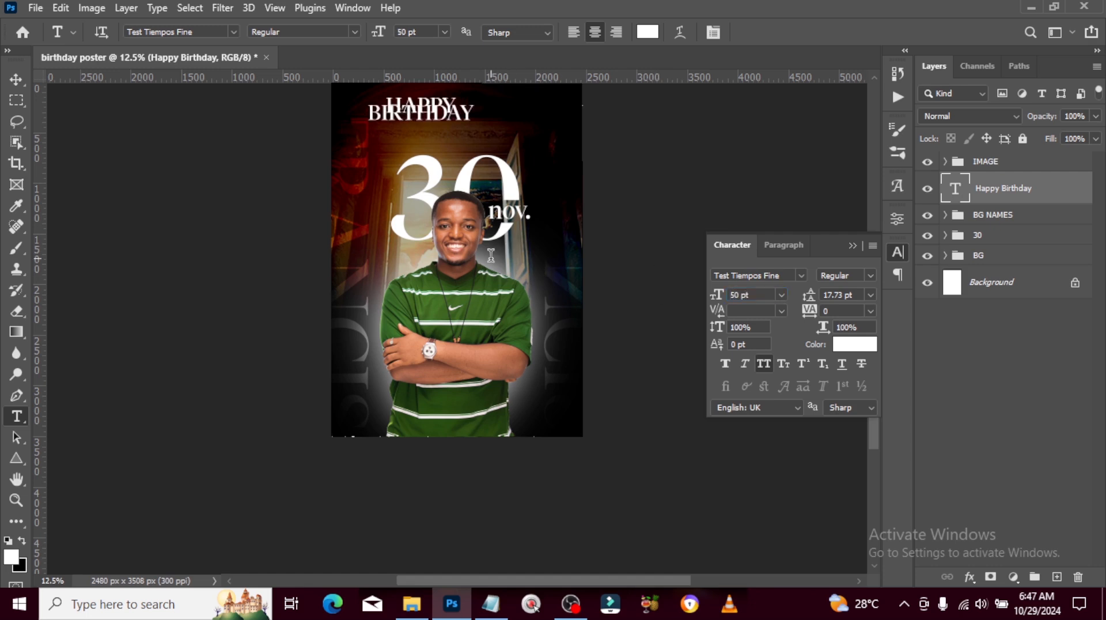
# Move the Happy Birthday text closer to the 30 and scale it down to about 34.45 pt
pyautogui.press('v')
pyautogui.moveTo(430, 118); pyautogui.dragTo(463, 129)
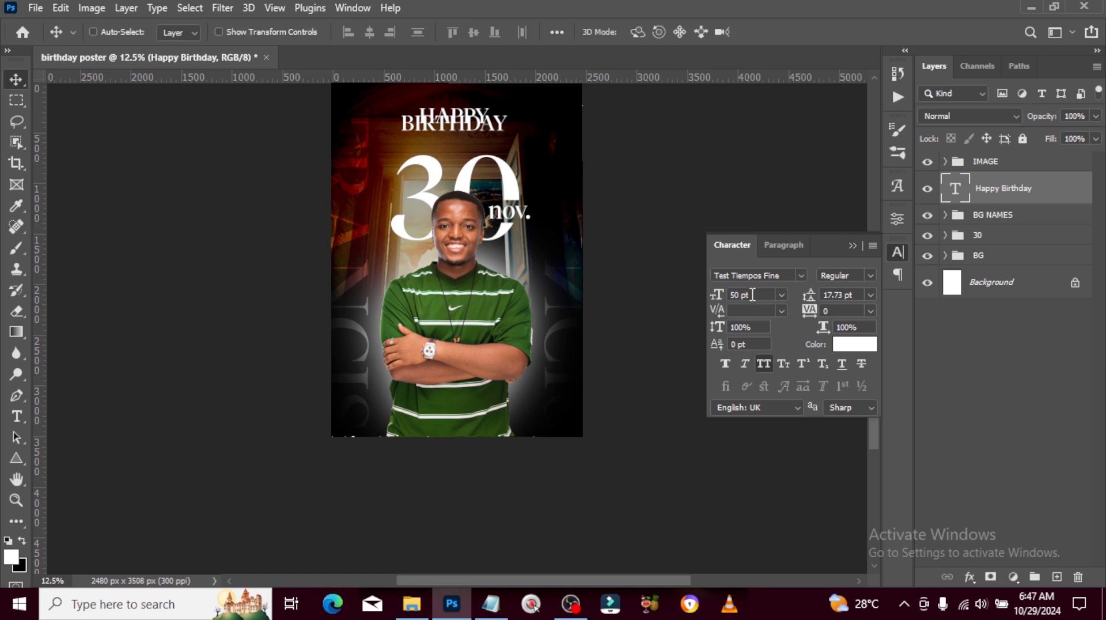
pyautogui.hotkey('ctrl', 't')
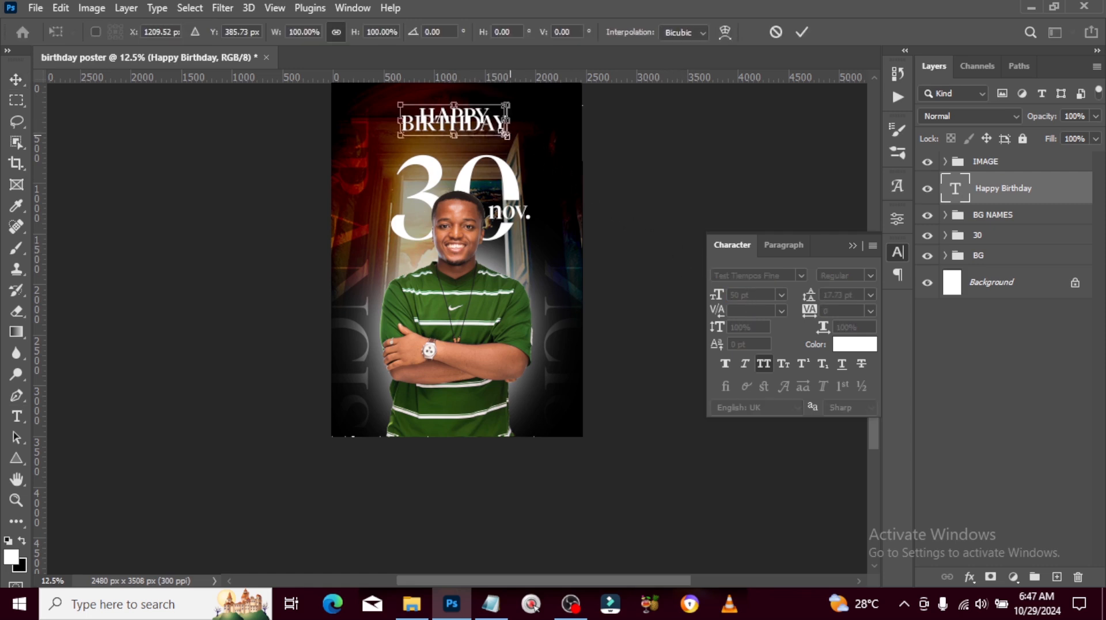
pyautogui.moveTo(508, 135); pyautogui.dragTo(474, 126)
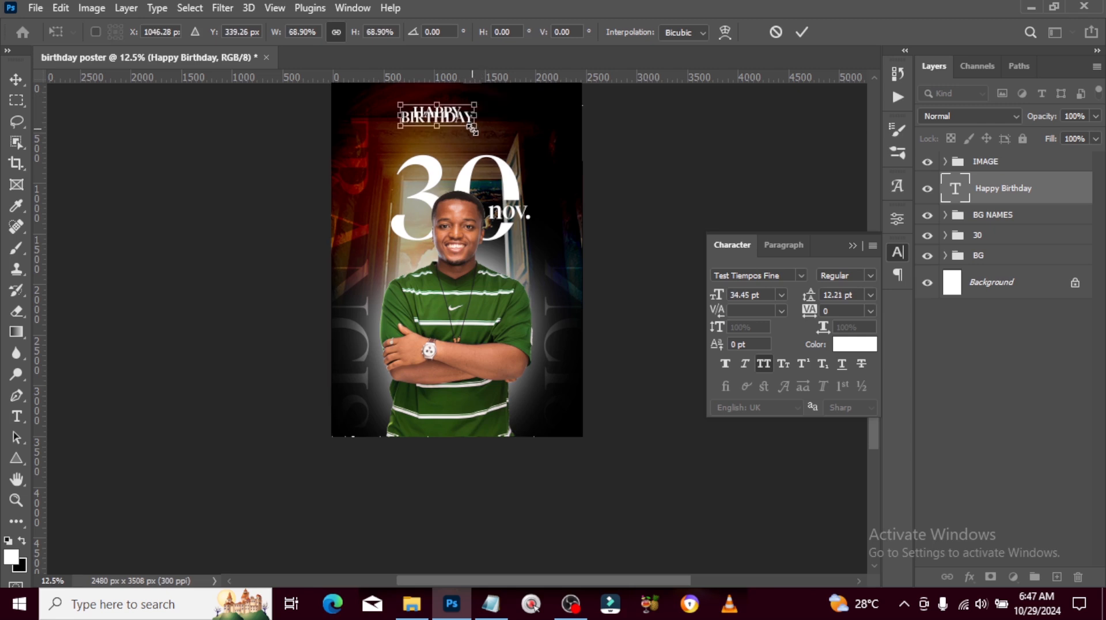
pyautogui.press('Return')
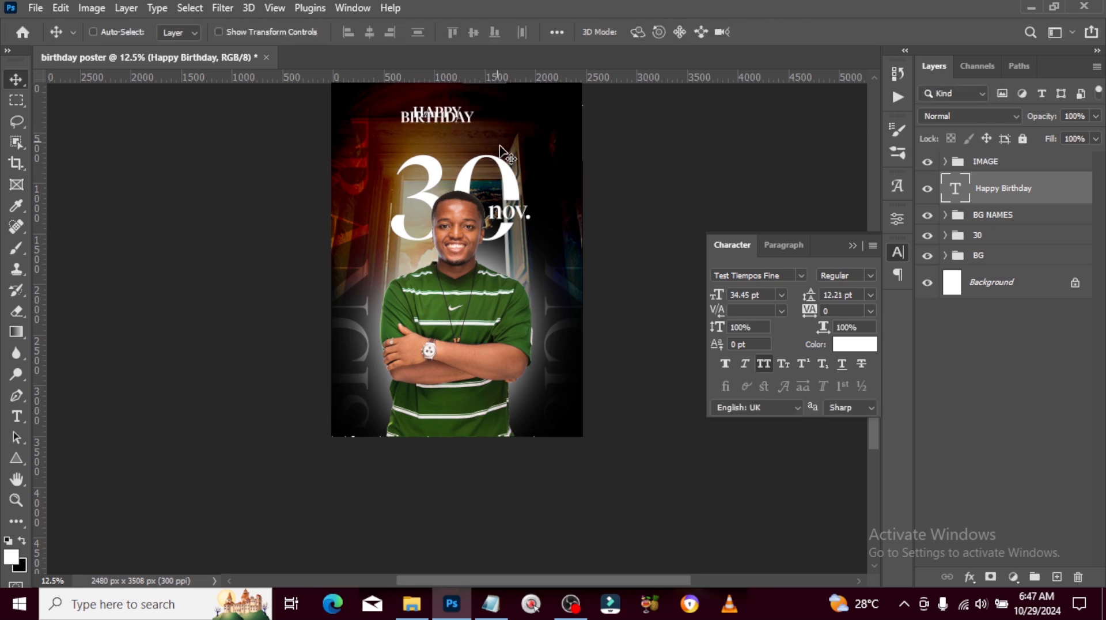
# Set the Happy Birthday text's leading to 34.45 pt, matching its font size
pyautogui.click(859, 294)
pyautogui.click(760, 294)
pyautogui.hotkey('ctrl', 'c')
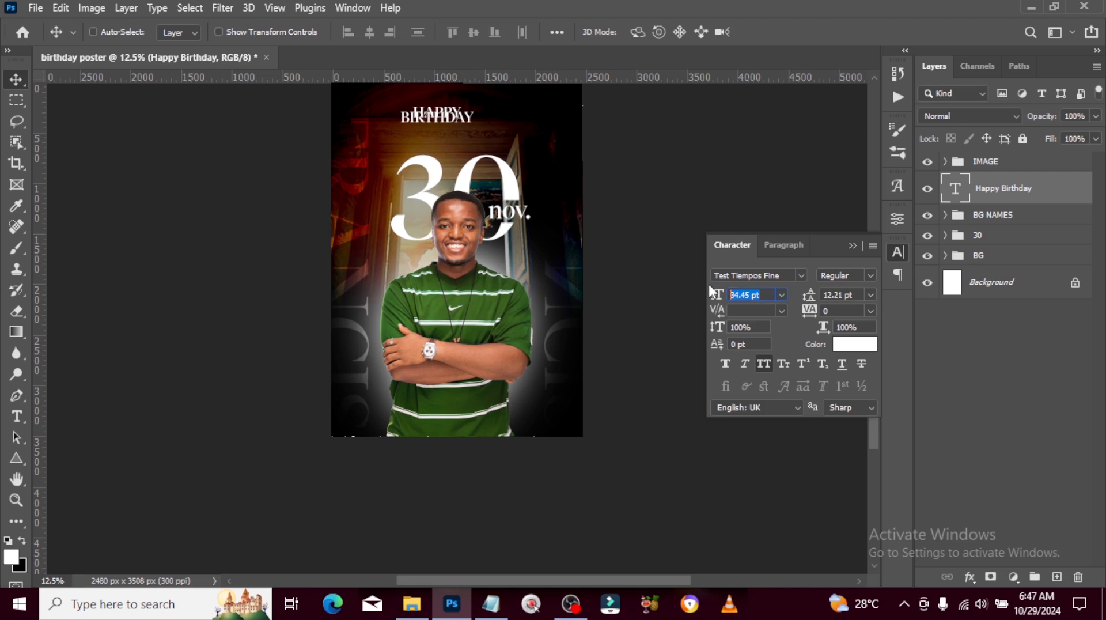
pyautogui.click(852, 295)
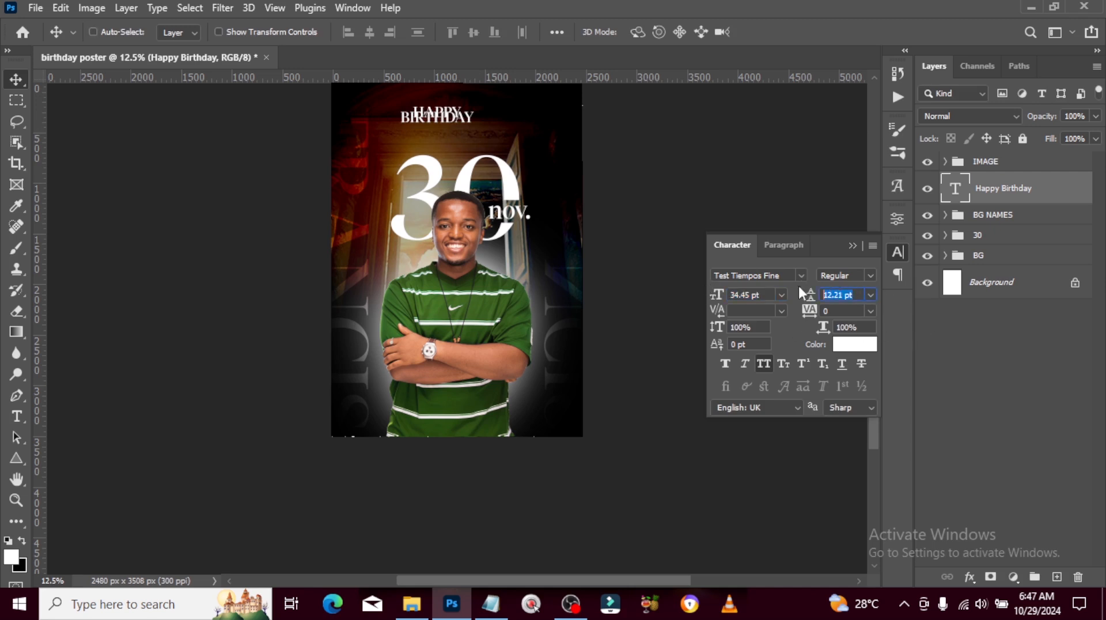
pyautogui.hotkey('ctrl', 'v')
pyautogui.press('Return')
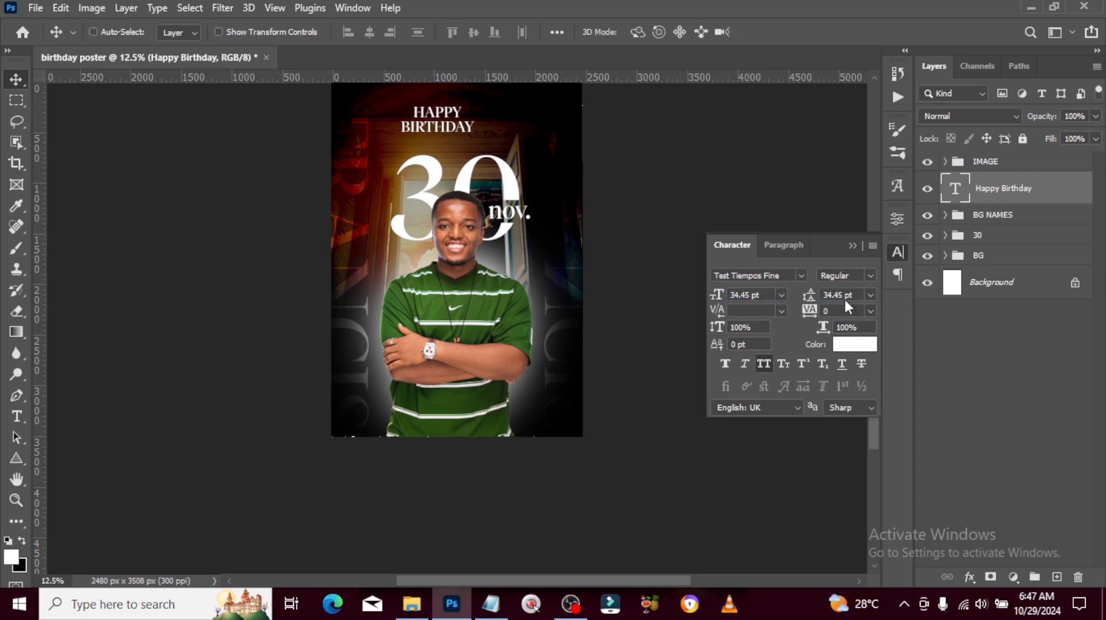
# Show the guides and centre the Happy Birthday text horizontally on the canvas, at X 1240.5 px
pyautogui.moveTo(412, 119); pyautogui.dragTo(429, 121)
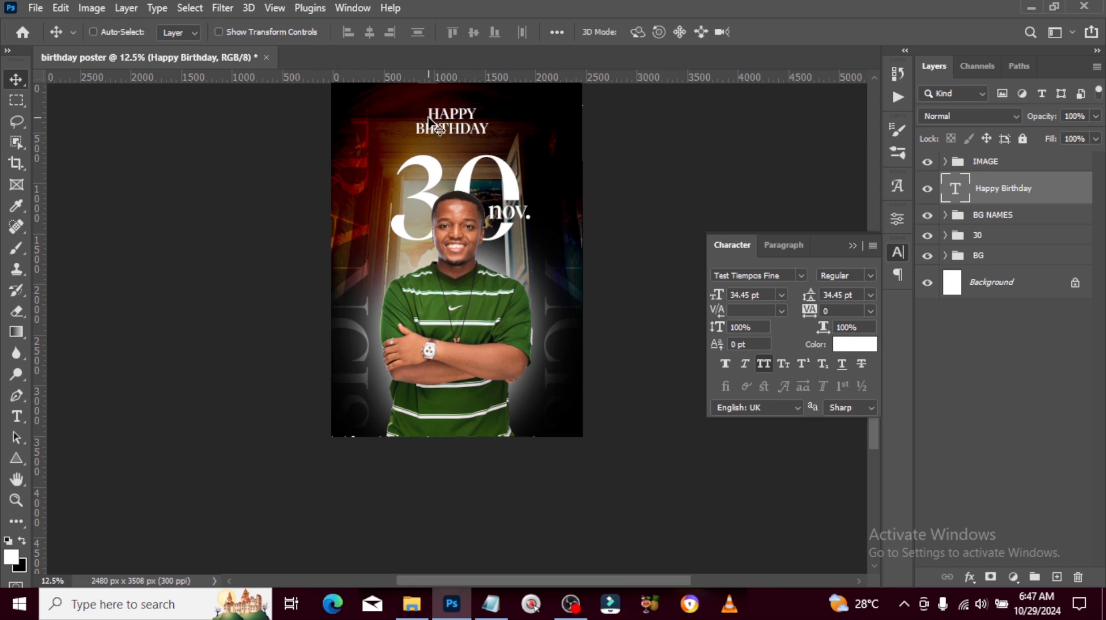
pyautogui.hotkey('ctrl', 't')
pyautogui.hotkey('ctrl', ';')
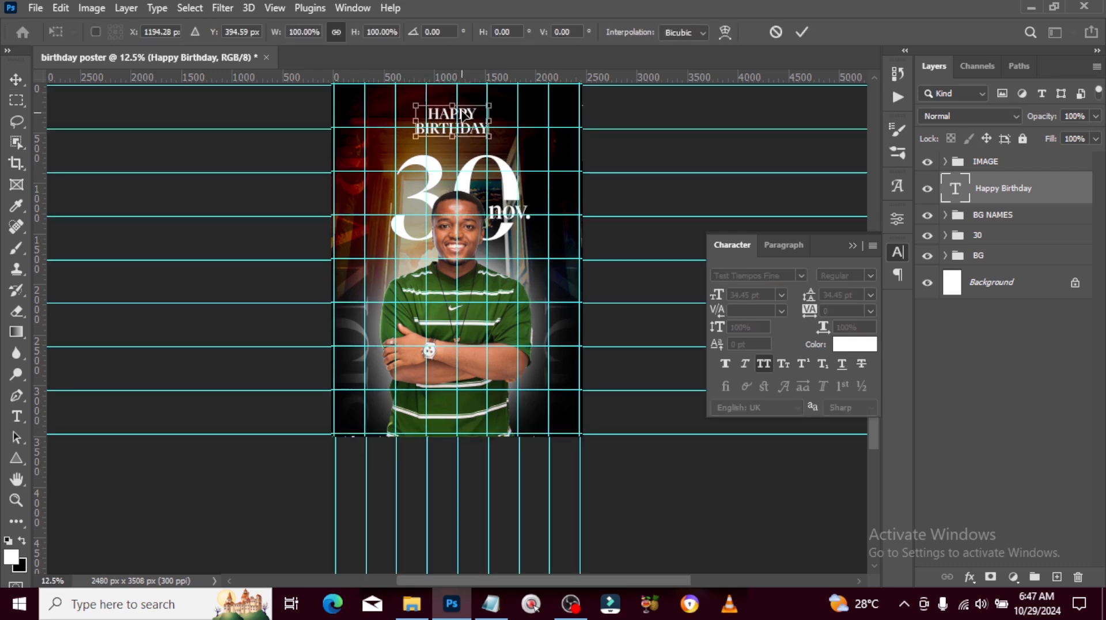
pyautogui.moveTo(470, 114); pyautogui.dragTo(476, 114)
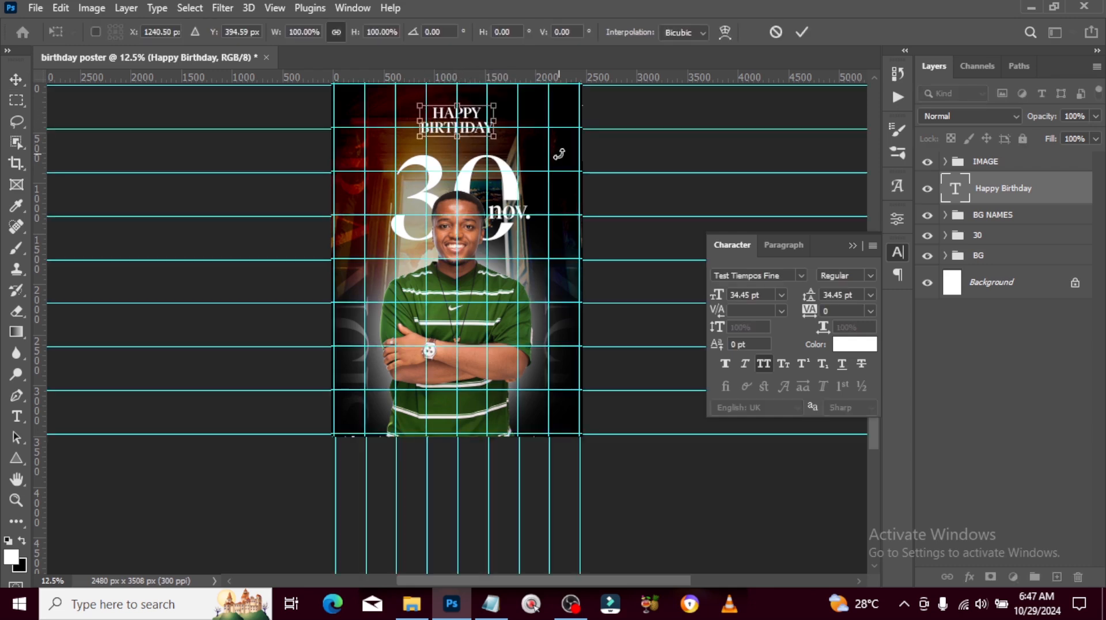
pyautogui.press('Return')
# Place the orange ribbon image "pngwing.com (4) copy" over the poster's top and move its layer beneath the Happy Birthday text
pyautogui.click(411, 603)
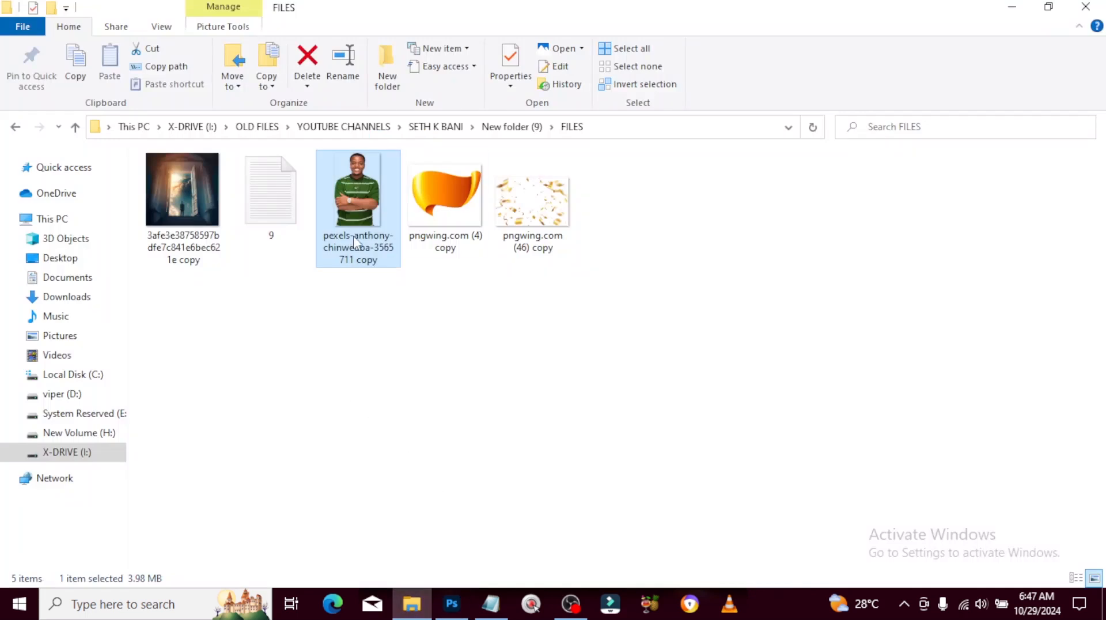
pyautogui.moveTo(445, 196); pyautogui.dragTo(460, 397)
pyautogui.moveTo(507, 253); pyautogui.dragTo(542, 115)
pyautogui.press('Return')
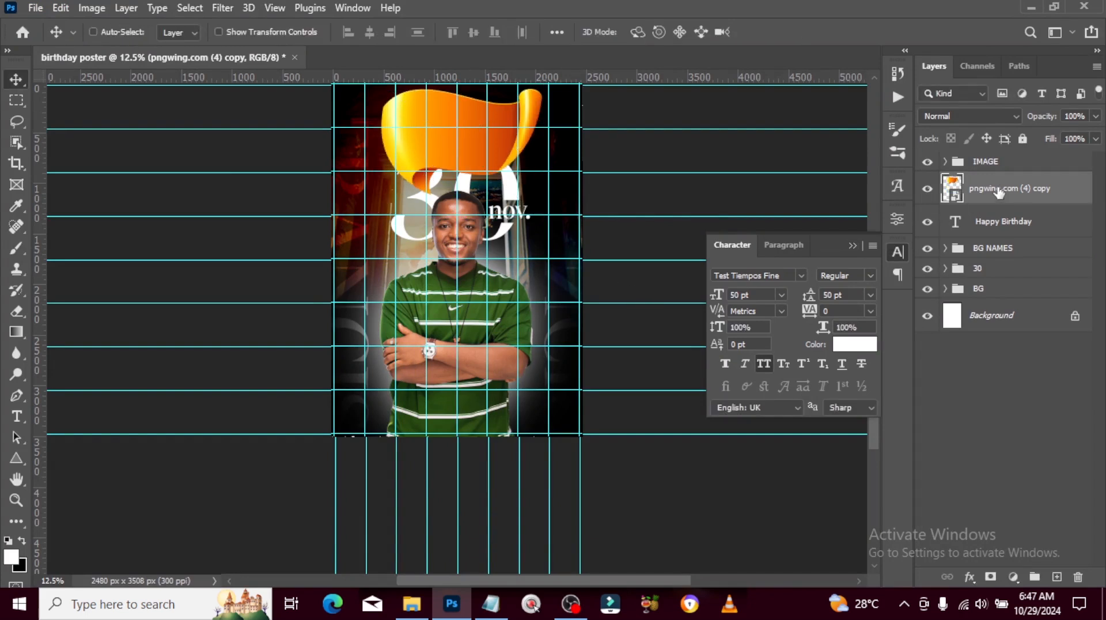
pyautogui.moveTo(999, 190); pyautogui.dragTo(986, 233)
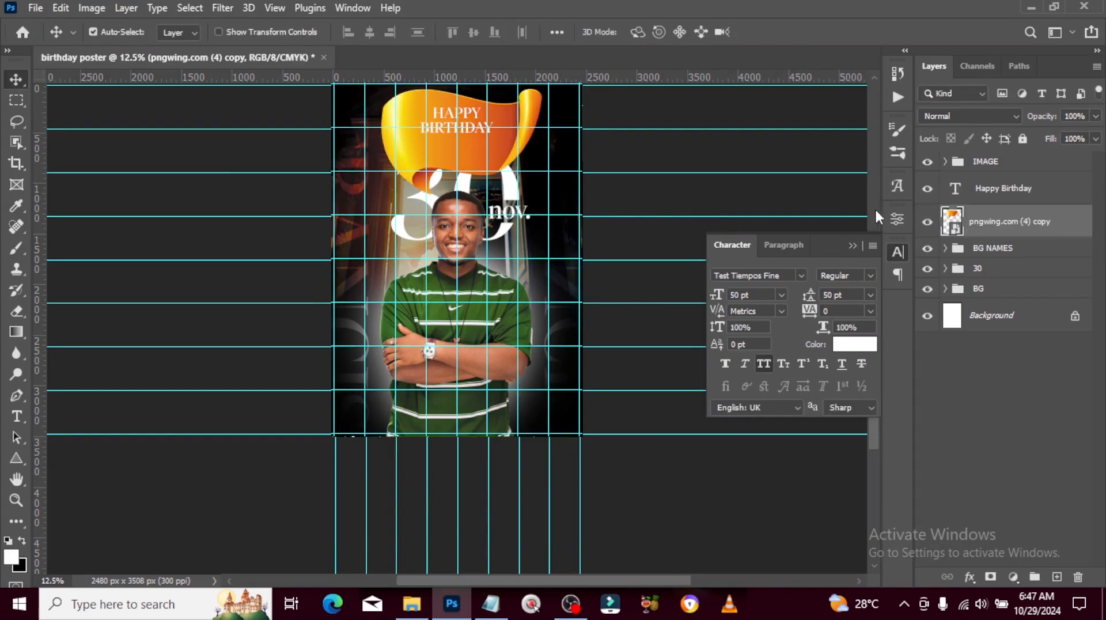
# Scale the orange ribbon to about 67.5% and position it behind the Happy Birthday text
pyautogui.hotkey('ctrl', 't')
pyautogui.moveTo(538, 219); pyautogui.dragTo(502, 192)
pyautogui.moveTo(482, 156); pyautogui.dragTo(478, 141)
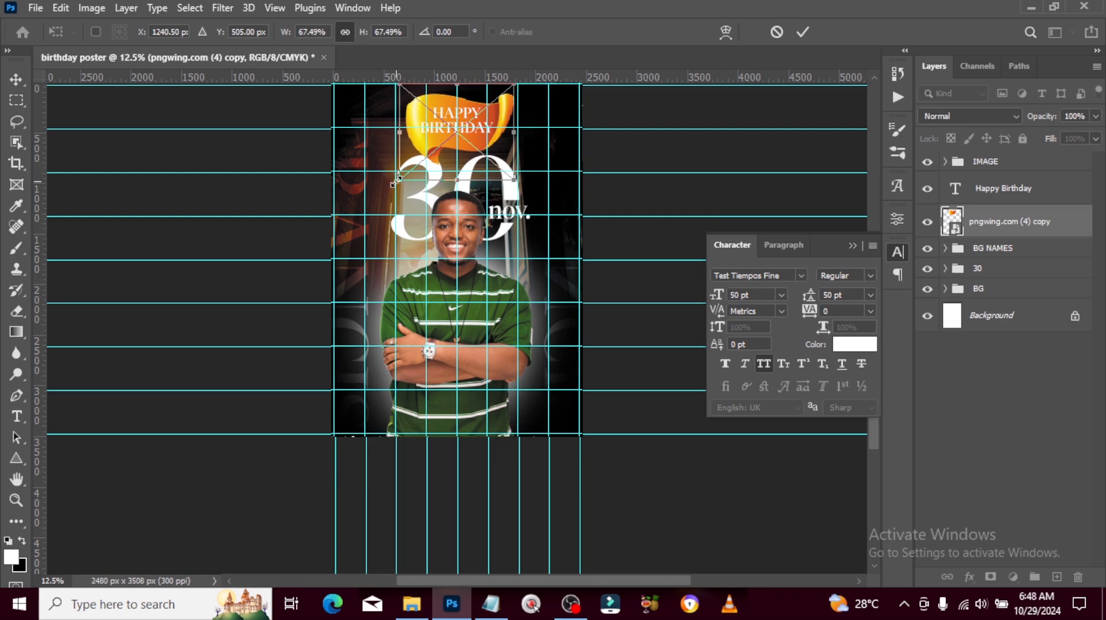
pyautogui.scroll(1, 394, 182)
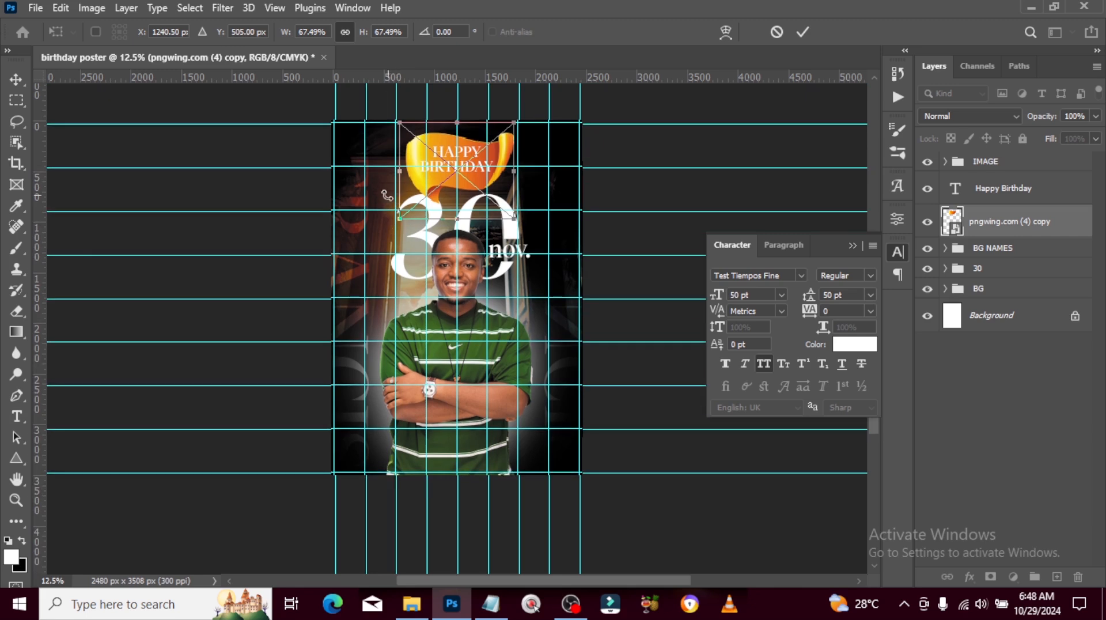
pyautogui.press('Return')
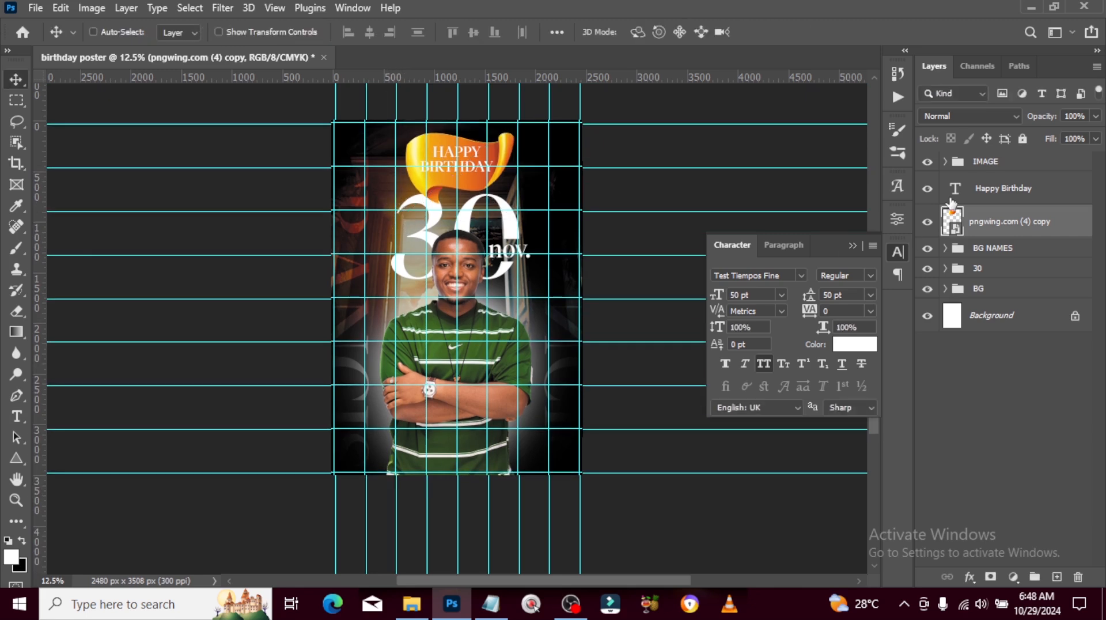
# Scale the Happy Birthday text and the ribbon together to about 86% around their centre
pyautogui.keyDown('ctrl'); pyautogui.click(1002, 190); pyautogui.keyUp('ctrl')
pyautogui.hotkey('ctrl', 't')
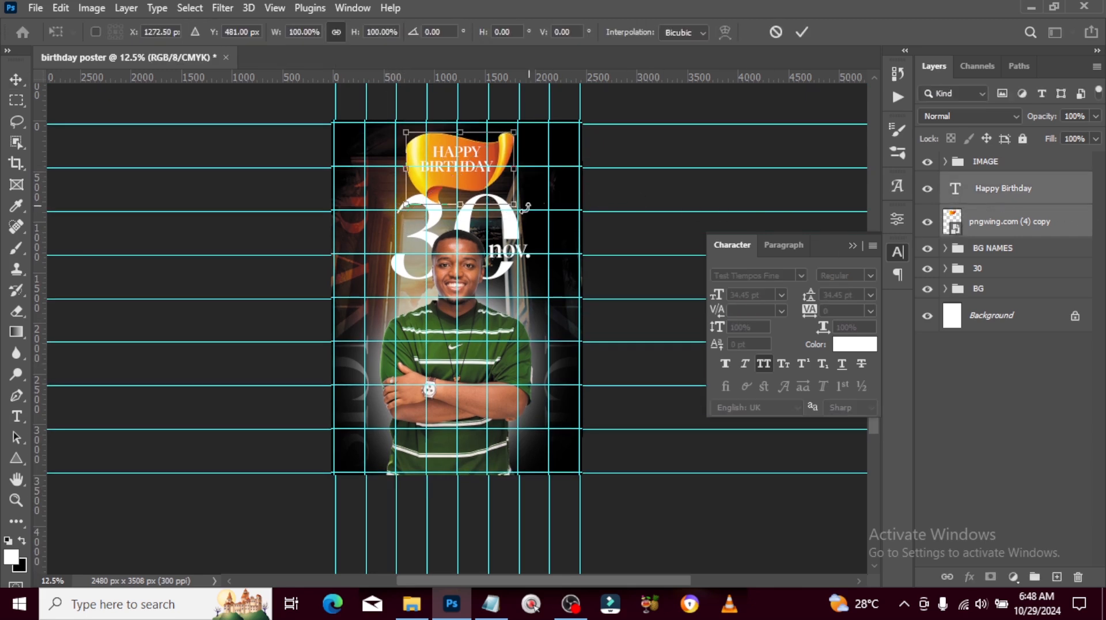
pyautogui.moveTo(513, 205); pyautogui.dragTo(506, 202)
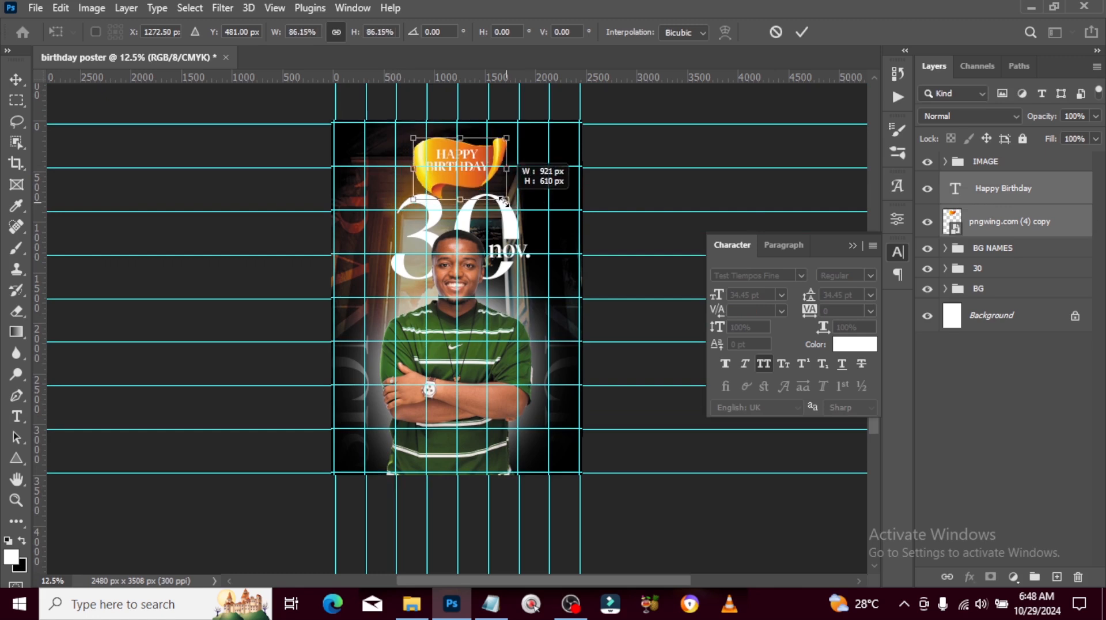
pyautogui.press('Return')
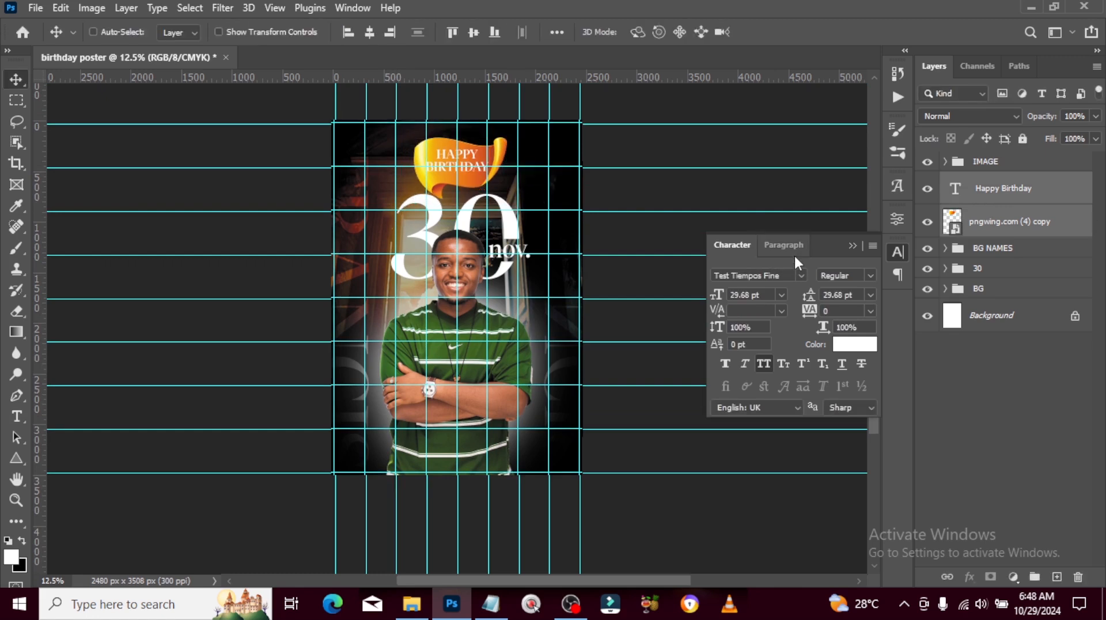
# Hide the guides and set the Happy Birthday text's font style to Semibold
pyautogui.hotkey('ctrl', ';')
pyautogui.click(843, 276)
pyautogui.click(853, 365)
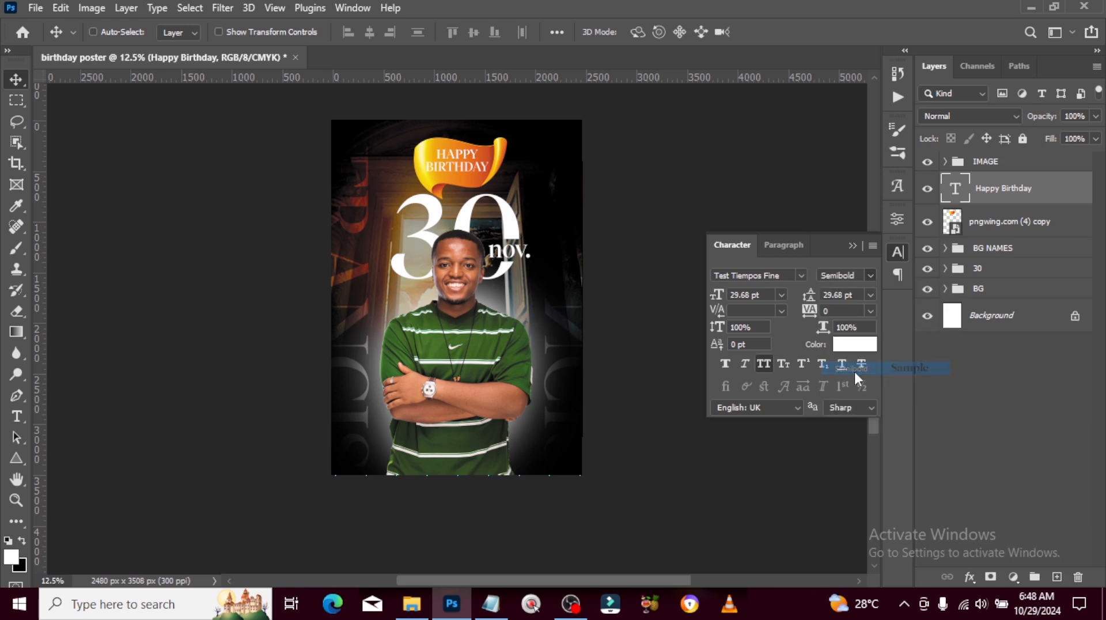
# Add a Multiply drop shadow to the Happy Birthday text: colour 430026, opacity 66%, angle 90°, distance 15 px, spread 6%, size 3 px
pyautogui.doubleClick(1073, 185)
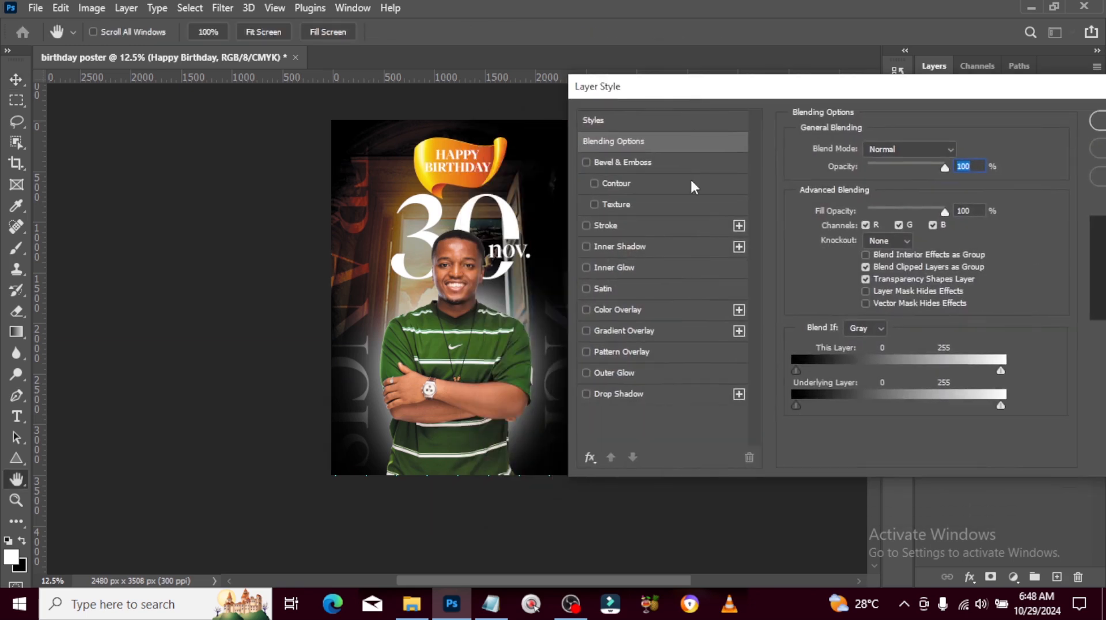
pyautogui.click(618, 392)
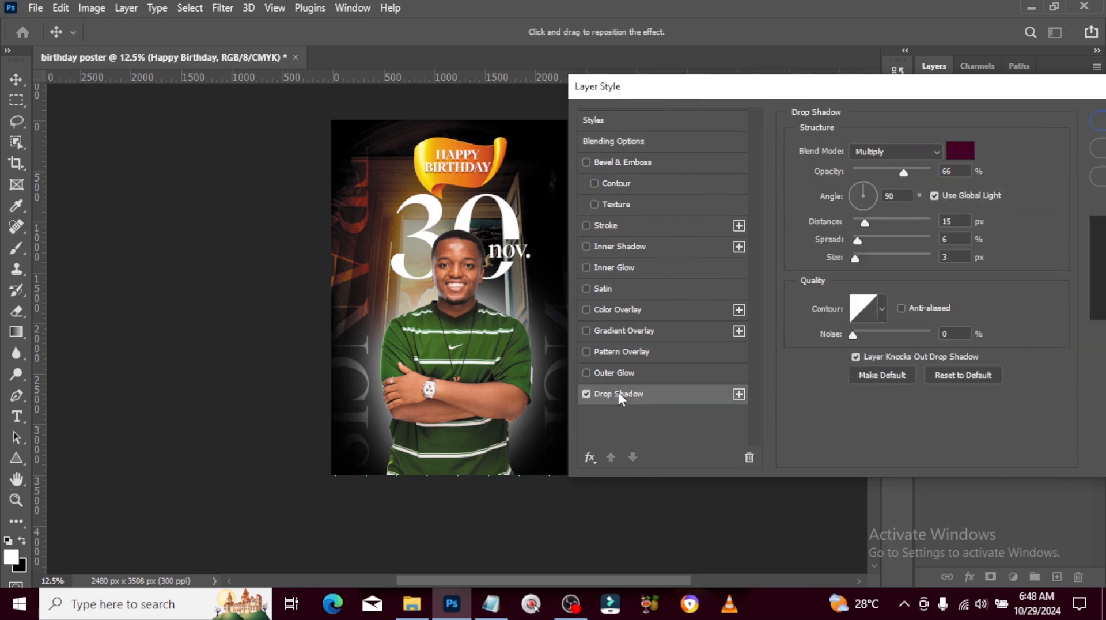
pyautogui.click(959, 151)
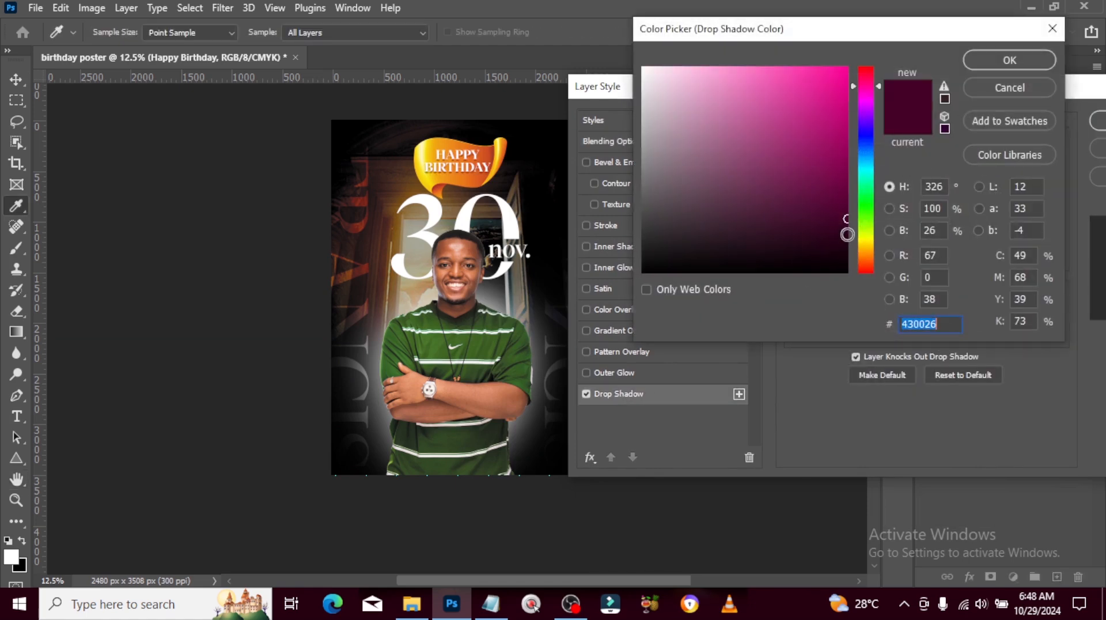
pyautogui.click(1008, 59)
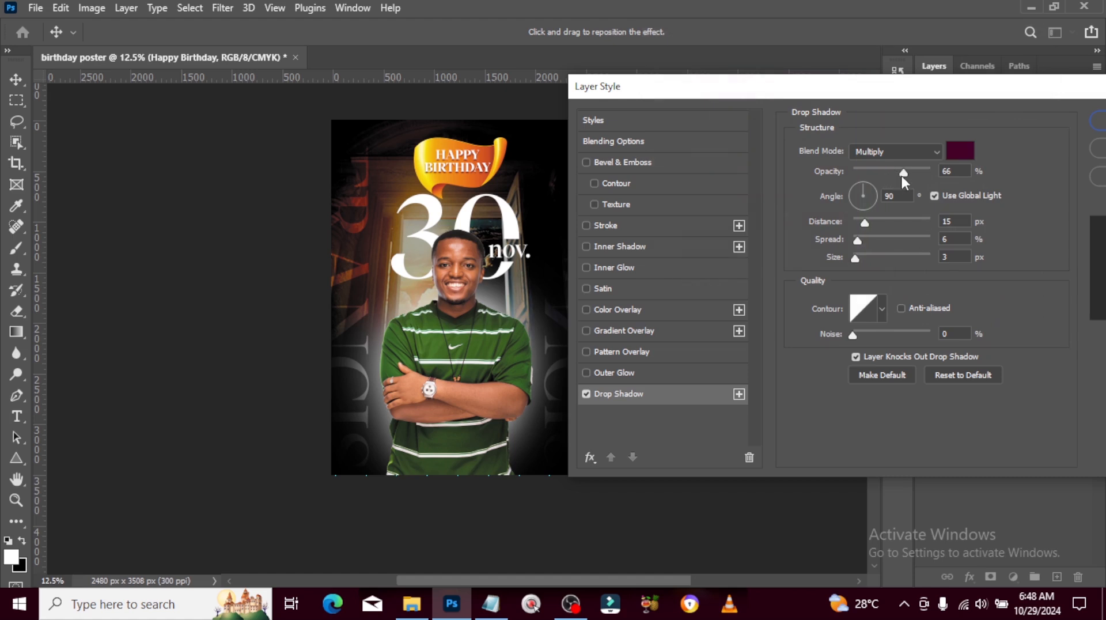
pyautogui.moveTo(947, 173); pyautogui.dragTo(931, 169)
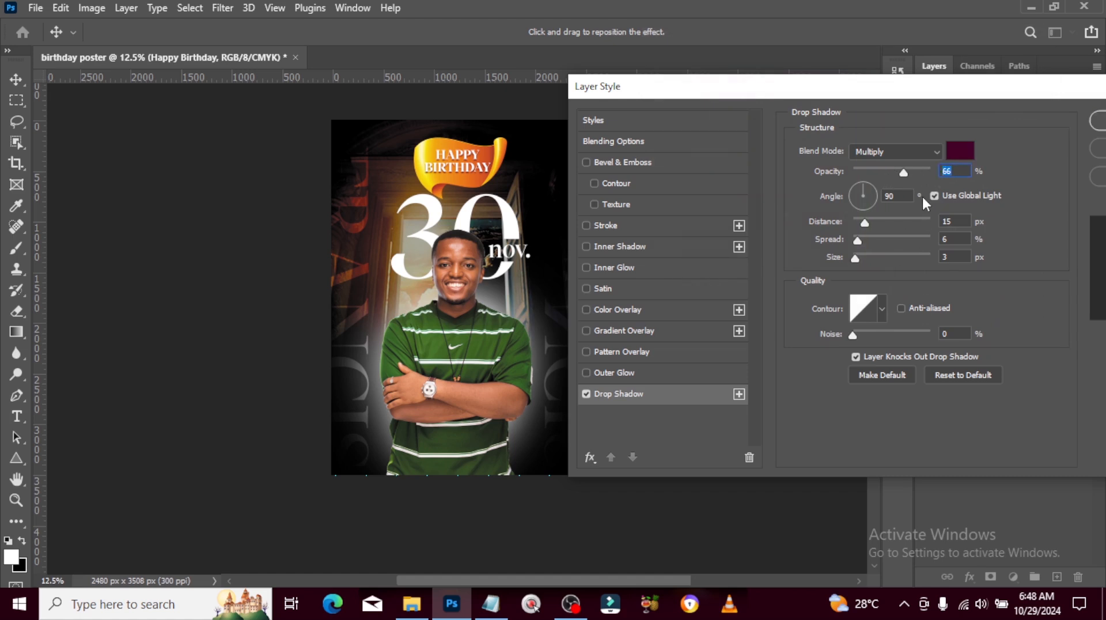
pyautogui.moveTo(949, 223); pyautogui.dragTo(929, 239)
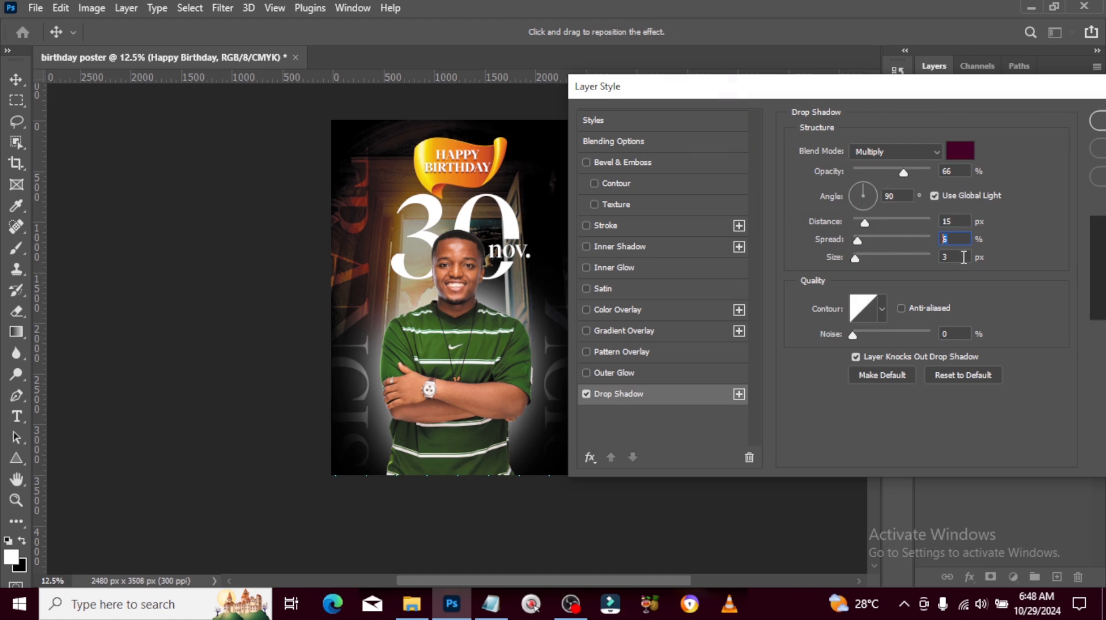
pyautogui.moveTo(902, 197); pyautogui.dragTo(873, 195)
pyautogui.moveTo(946, 90); pyautogui.dragTo(863, 82)
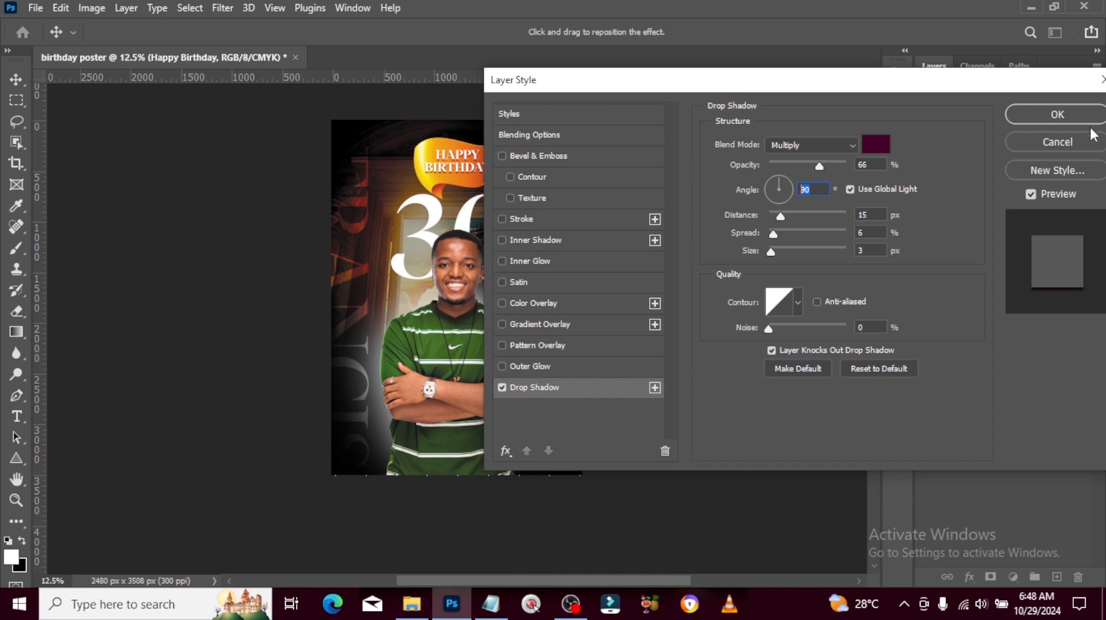
pyautogui.click(1057, 114)
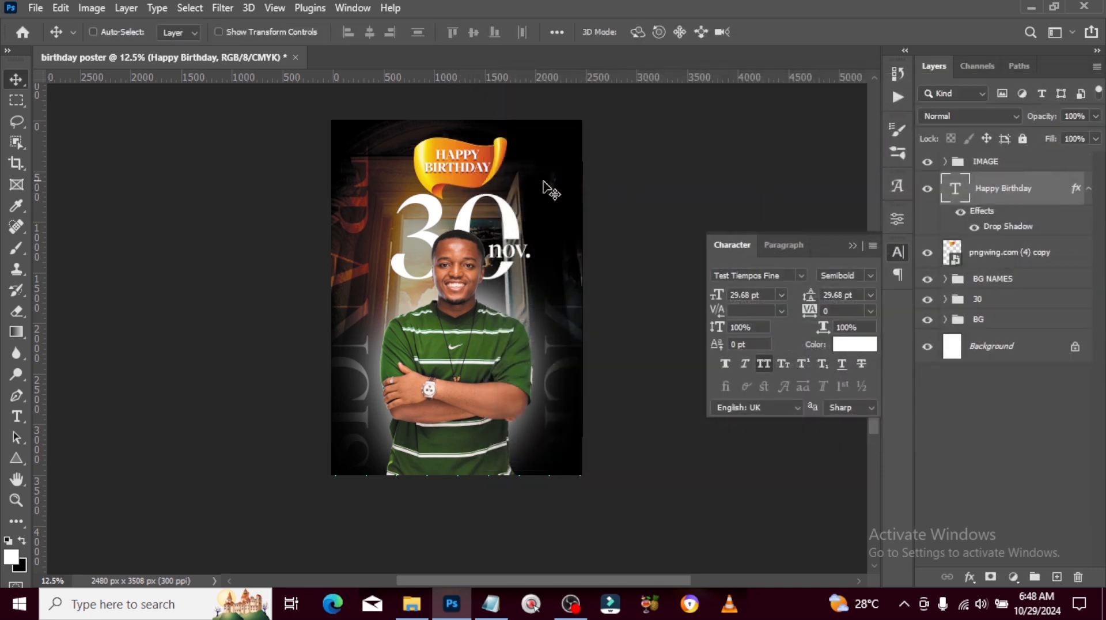
pyautogui.click(1088, 192)
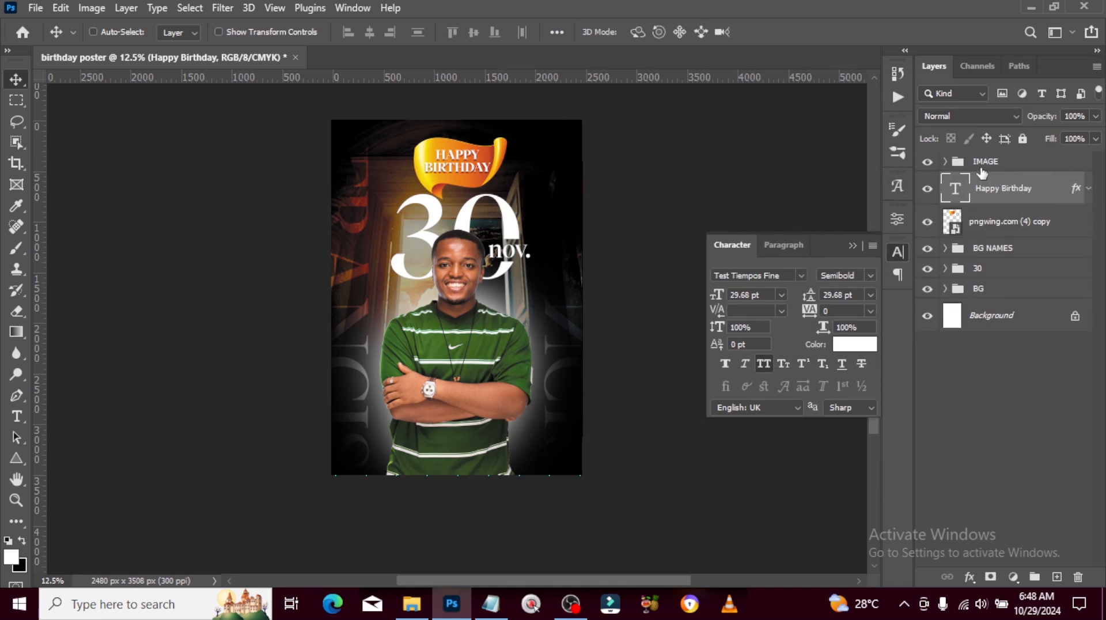
# Group the Happy Birthday text with the orange ribbon layer and name the group HAPY BDA
pyautogui.keyDown('ctrl'); pyautogui.click(987, 222); pyautogui.keyUp('ctrl')
pyautogui.hotkey('ctrl', 'g')
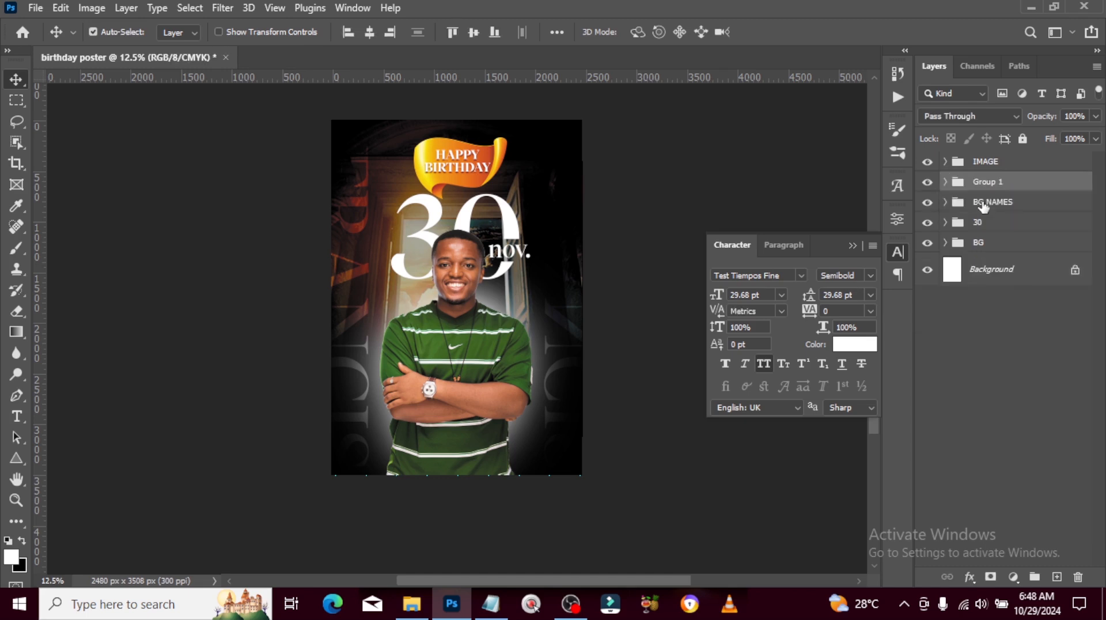
pyautogui.doubleClick(976, 181)
pyautogui.write('34.45 pt')
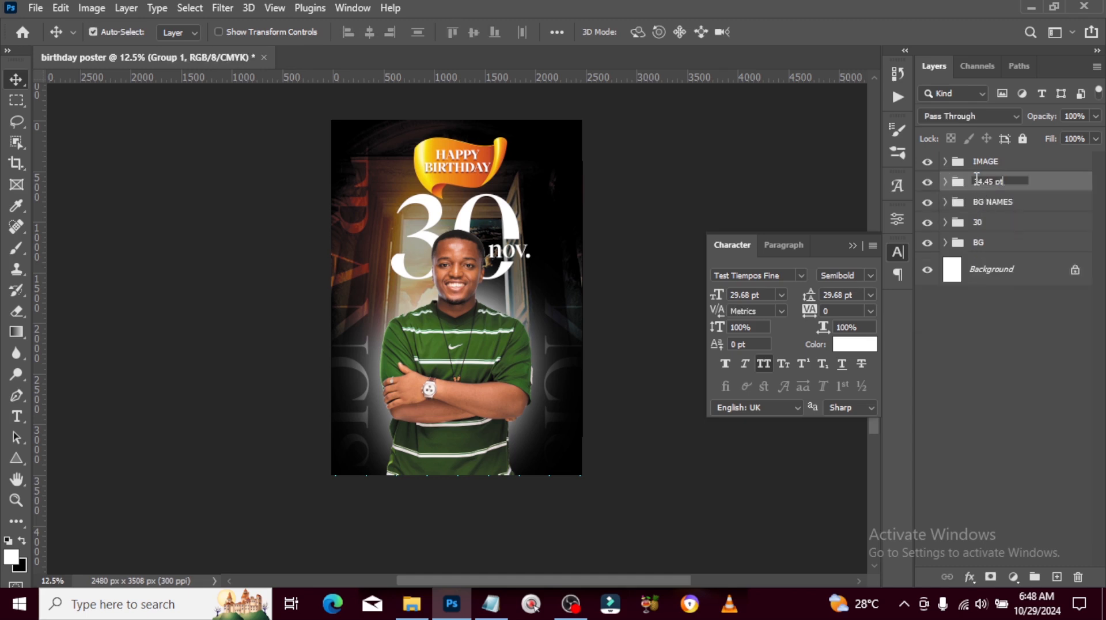
pyautogui.hotkey('ctrl', 'a')
pyautogui.write('HA')
pyautogui.press('Return')
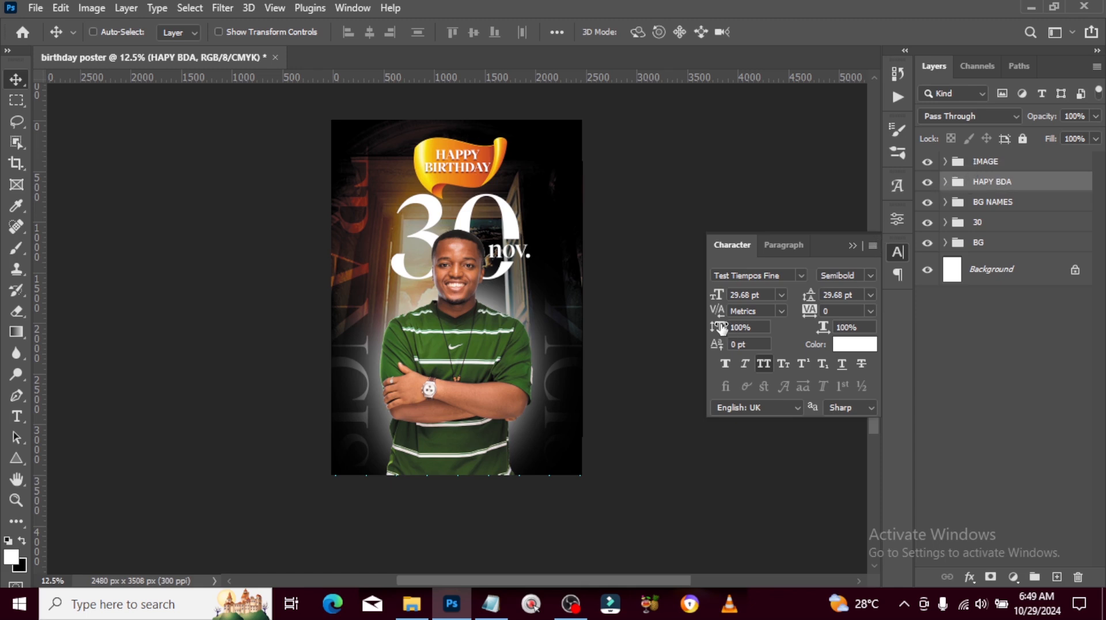
# Paste the celebrant's first name from the Notepad file as 50 pt text over the chest and move its layer above the IMAGE group
pyautogui.press('t')
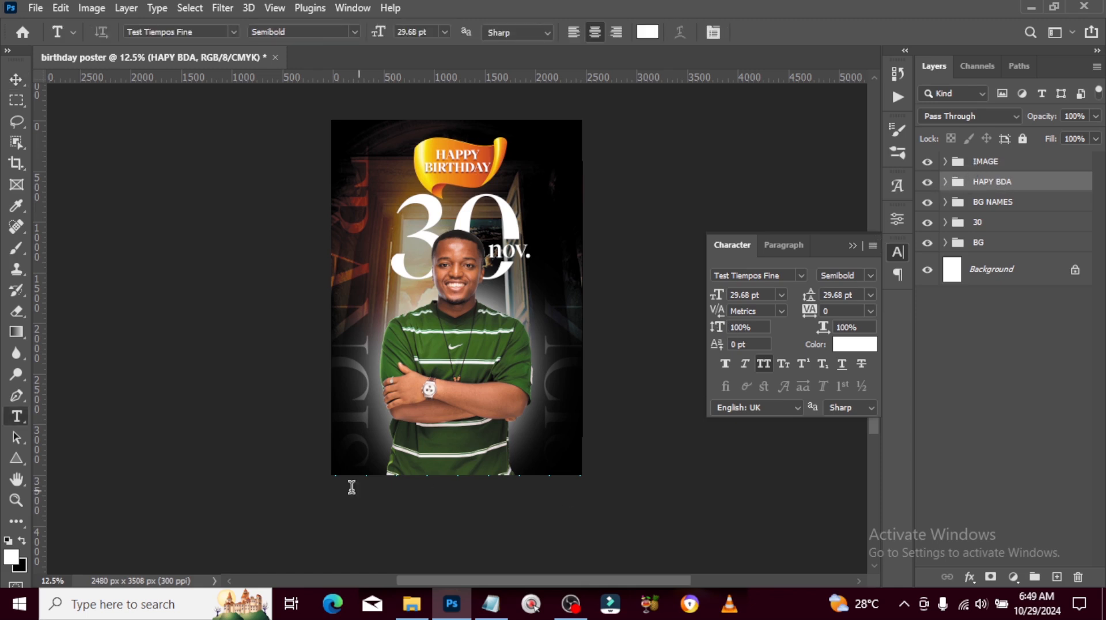
pyautogui.click(462, 352)
pyautogui.click(491, 604)
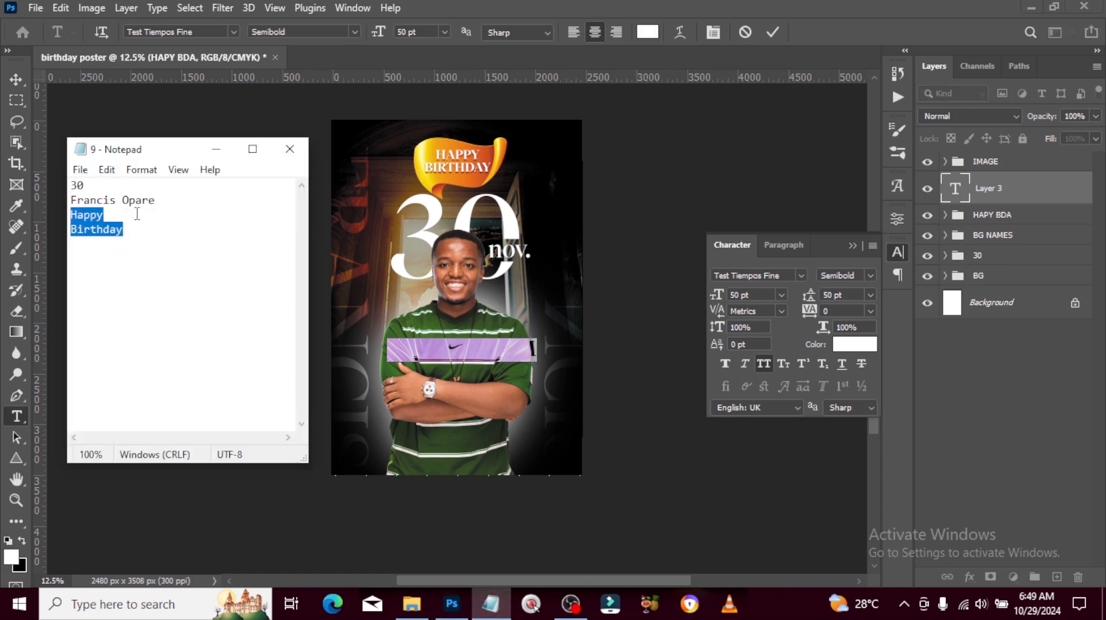
pyautogui.moveTo(121, 200); pyautogui.dragTo(69, 201)
pyautogui.hotkey('ctrl', 'c')
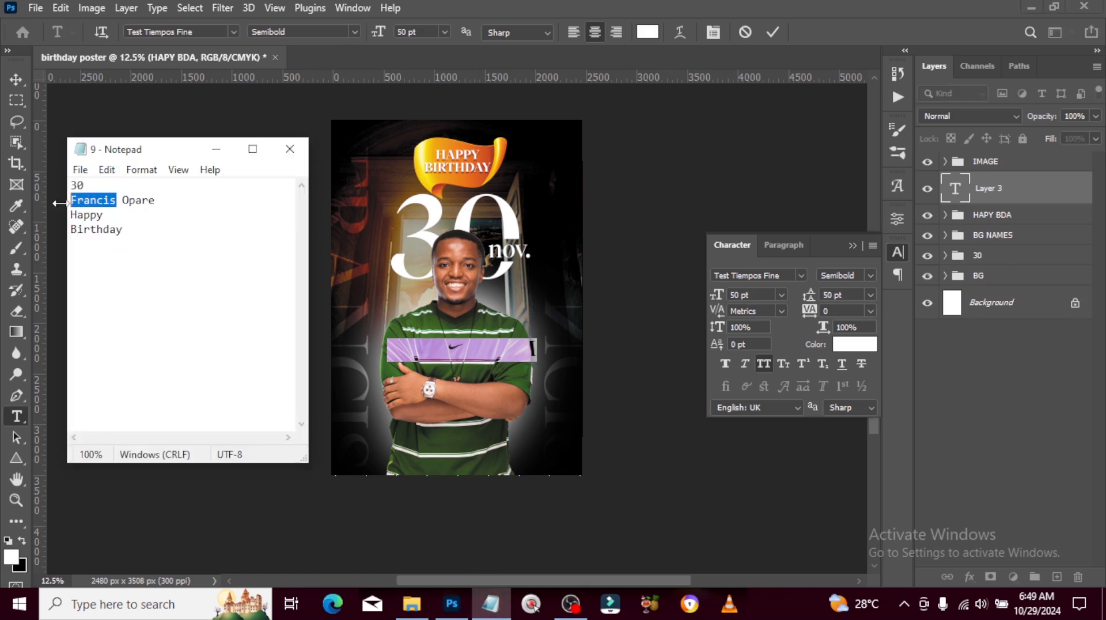
pyautogui.click(484, 5)
pyautogui.hotkey('ctrl', 'v')
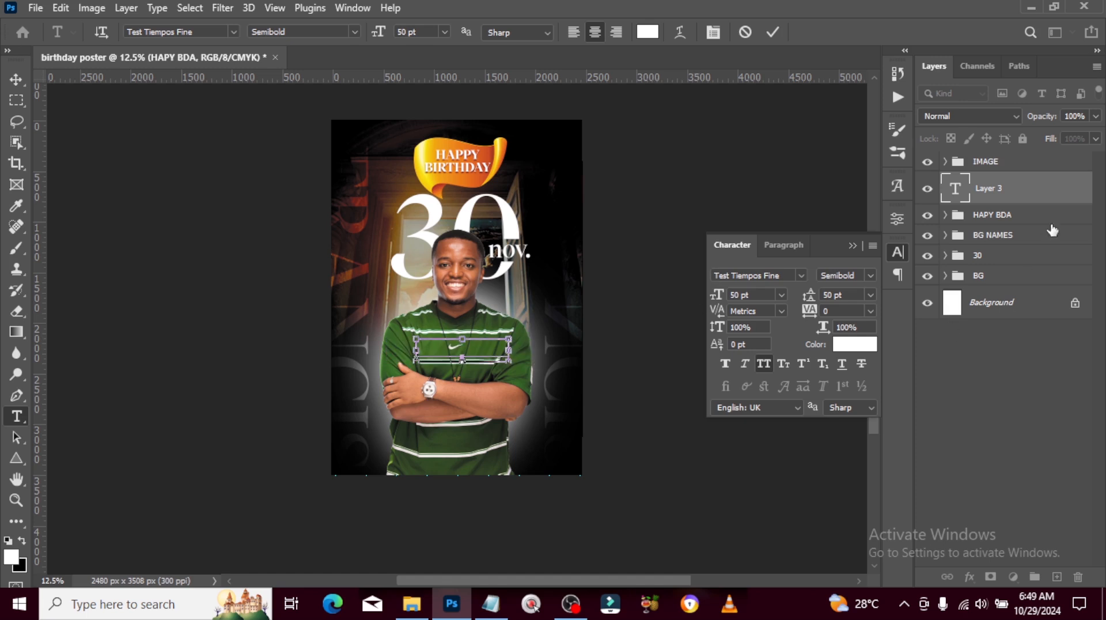
pyautogui.click(995, 197)
pyautogui.moveTo(995, 198); pyautogui.dragTo(992, 154)
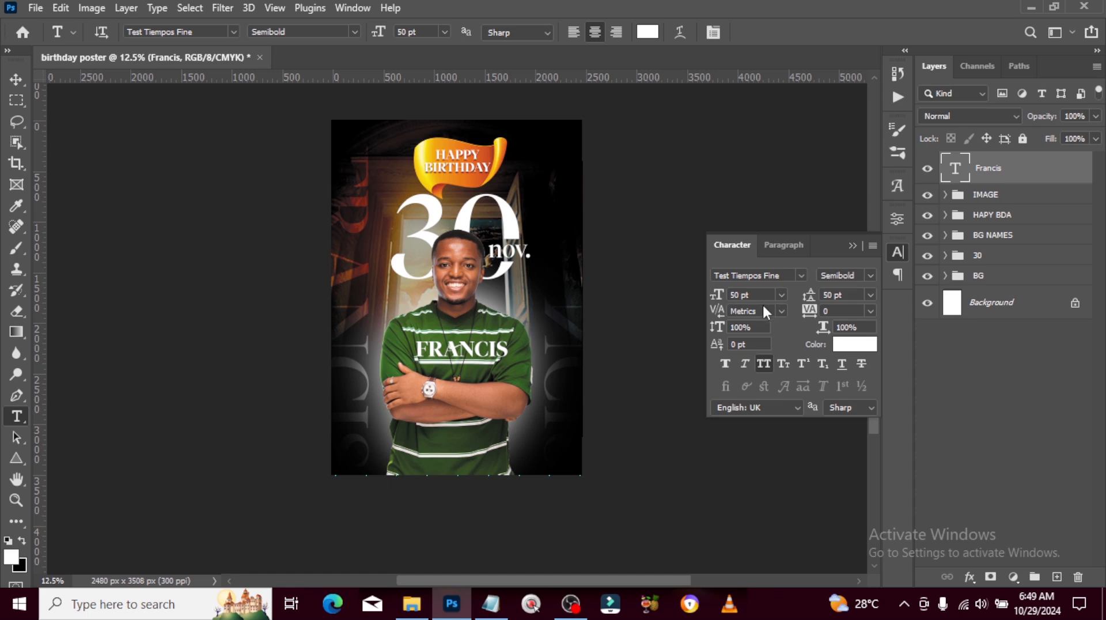
# Turn off All Caps for both the first-name text and the Happy Birthday text
pyautogui.click(765, 361)
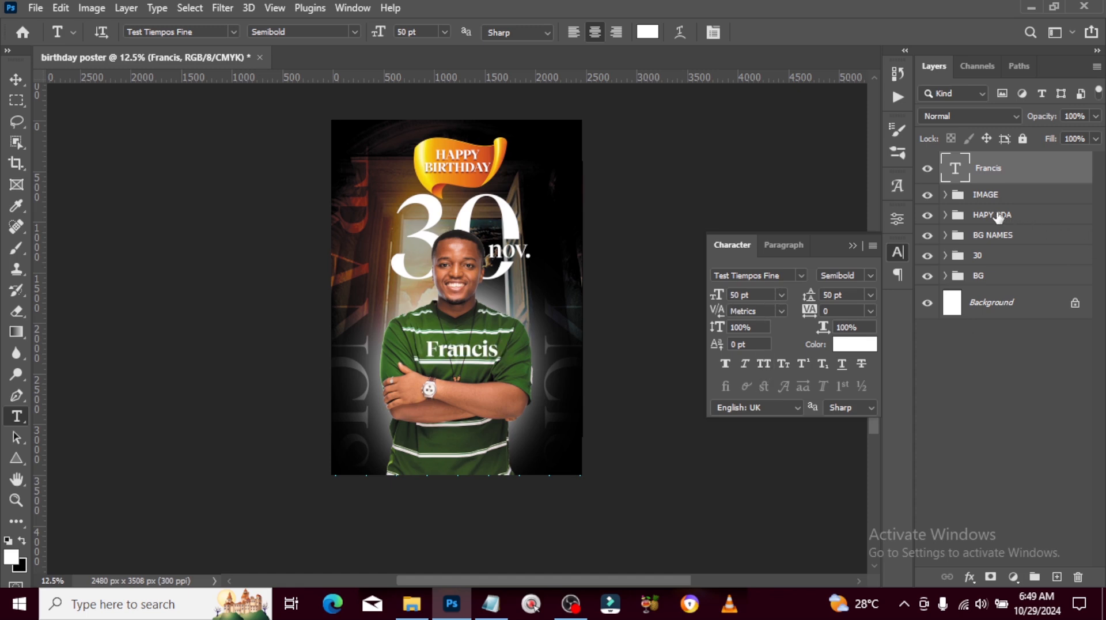
pyautogui.click(945, 215)
pyautogui.click(1003, 245)
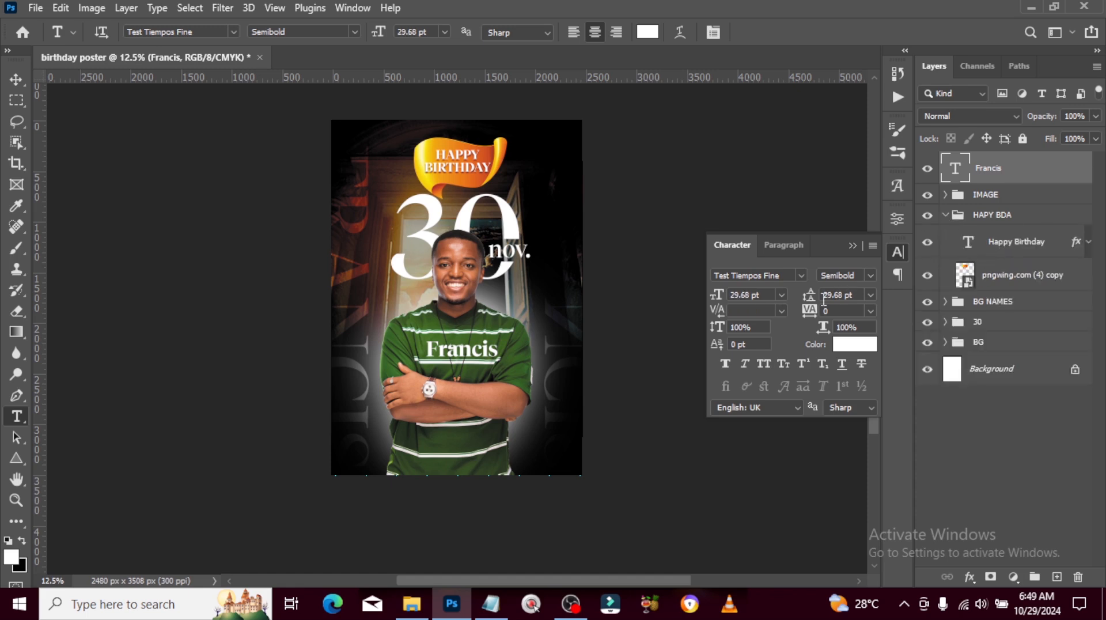
pyautogui.click(763, 362)
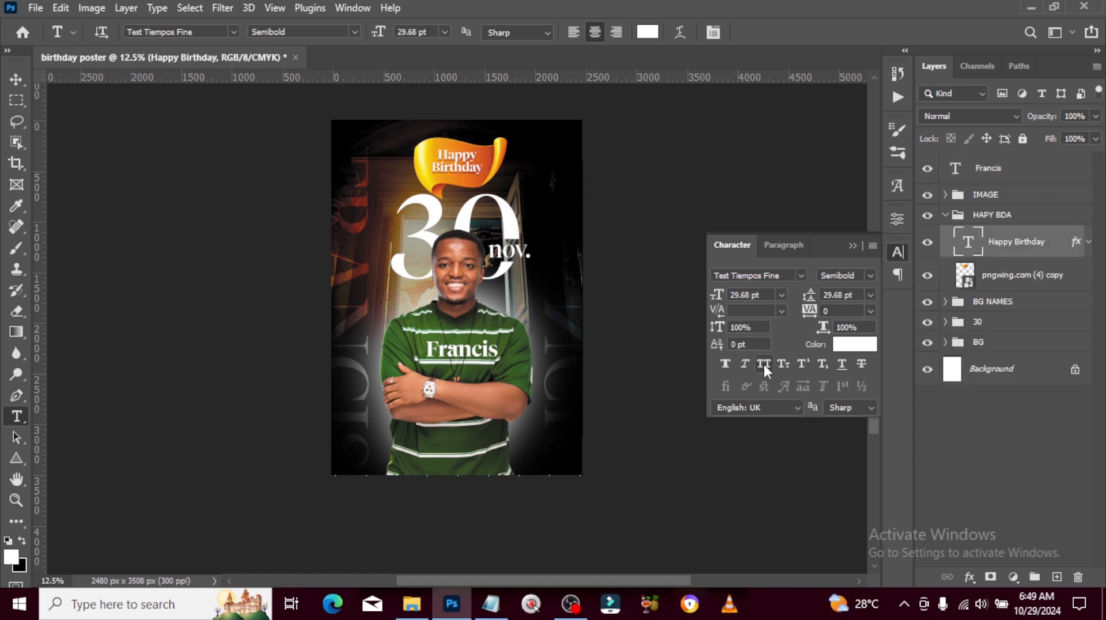
# Enlarge the Happy Birthday text around its centre to about 34.91 pt on the ribbon
pyautogui.hotkey('ctrl', 't')
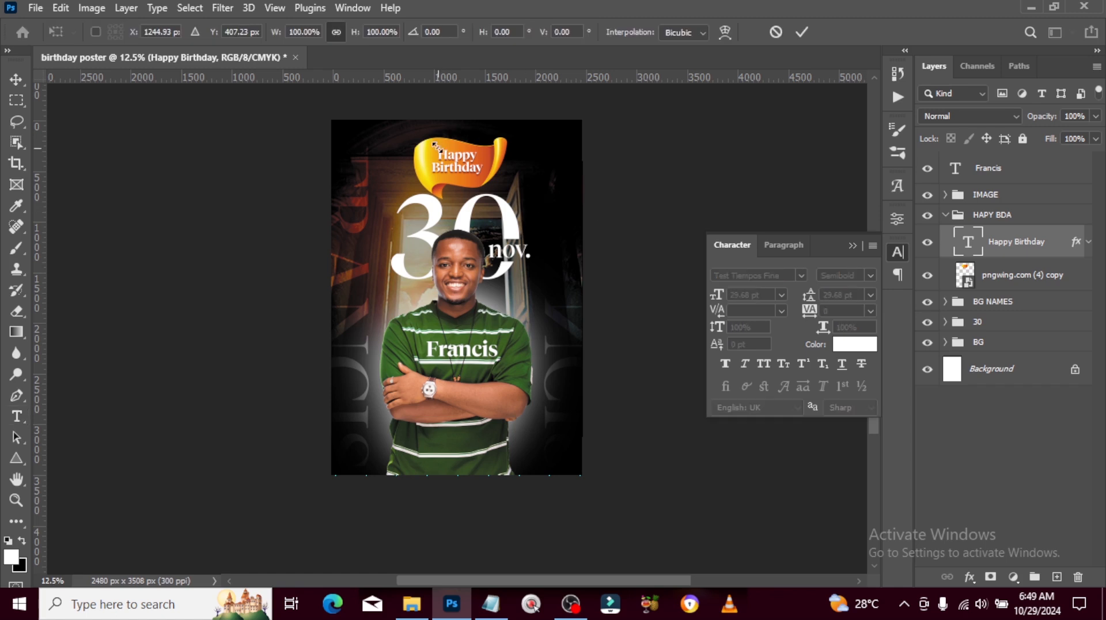
pyautogui.moveTo(484, 177); pyautogui.dragTo(488, 179)
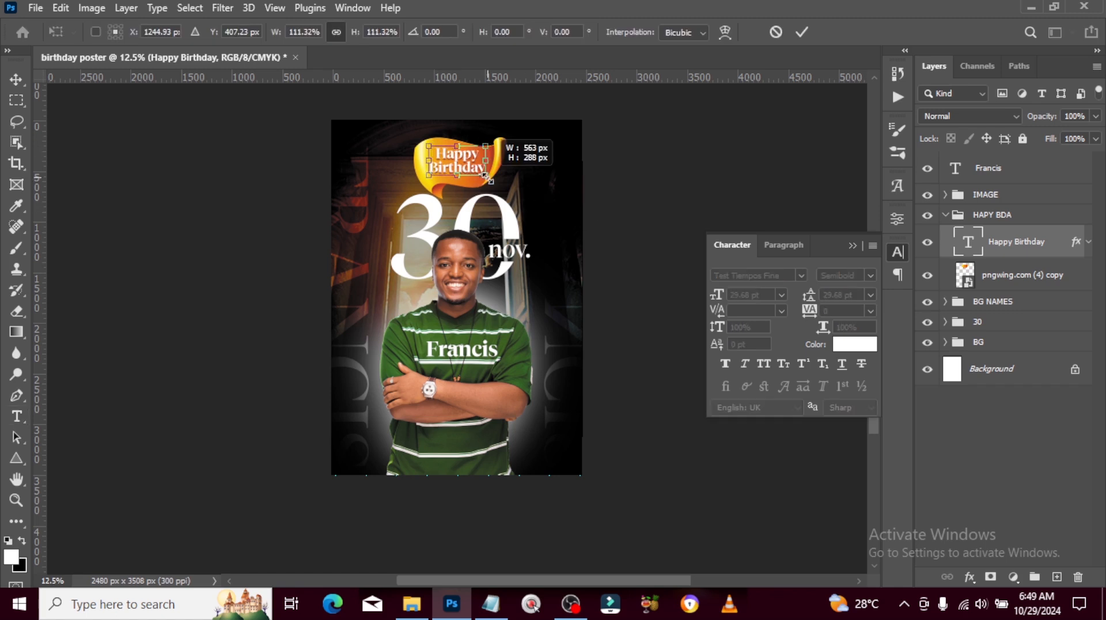
pyautogui.press('Return')
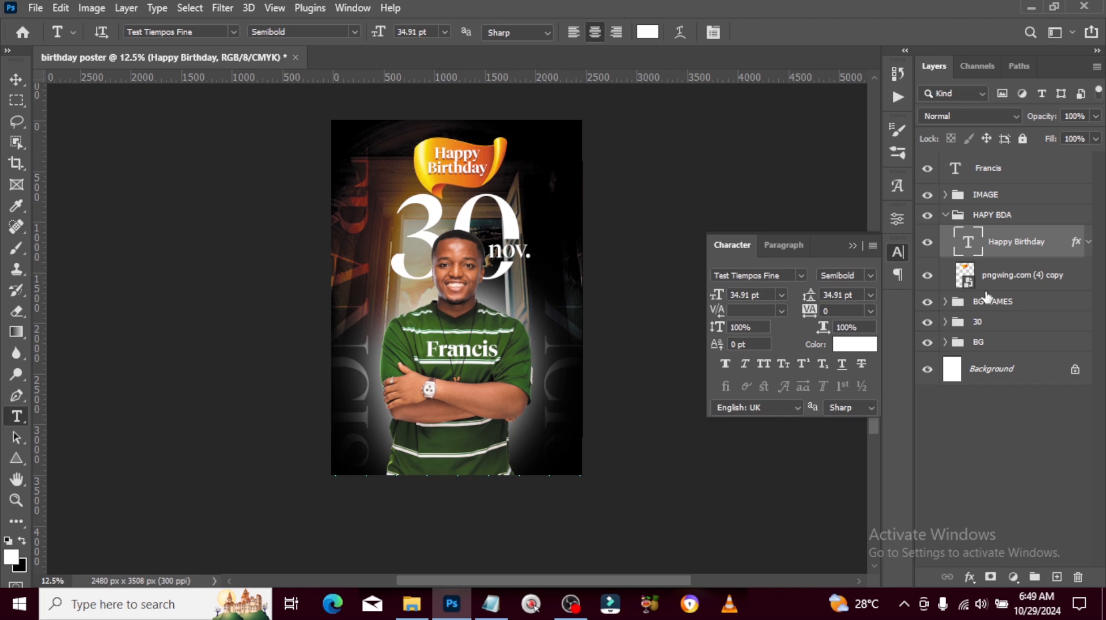
# Compare the Happy Birthday text with and without its drop shadow, and collapse the HAPY BDA group
pyautogui.click(1088, 242)
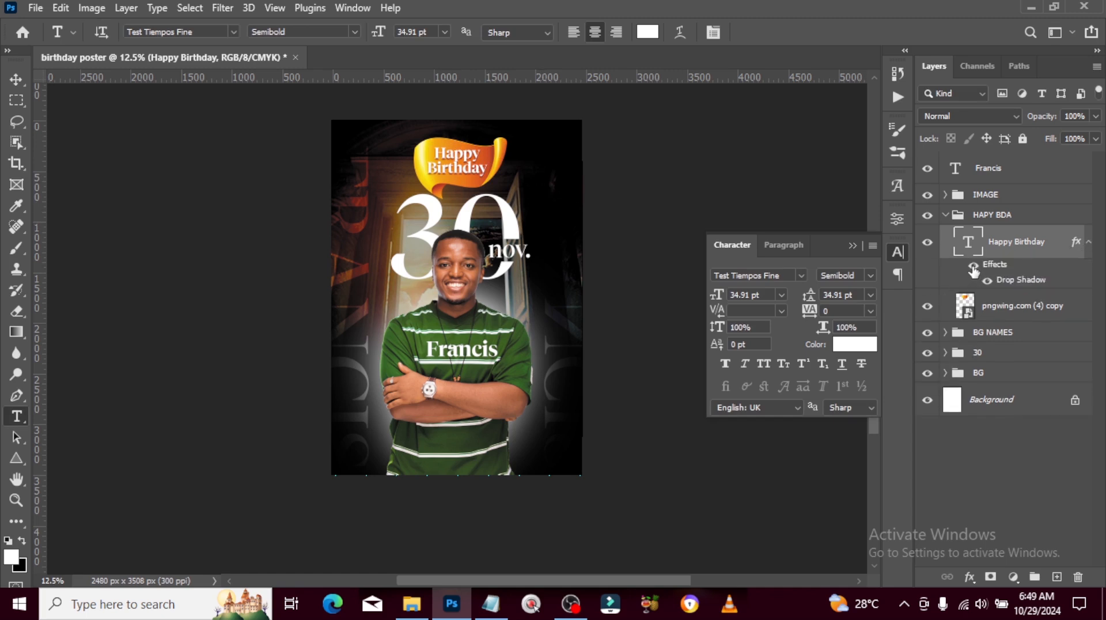
pyautogui.click(974, 266)
pyautogui.click(973, 266)
pyautogui.click(949, 214)
pyautogui.click(945, 214)
# Draw a white rectangle about 908 × 245 px over the first name and place its layer beneath the name text
pyautogui.click(988, 170)
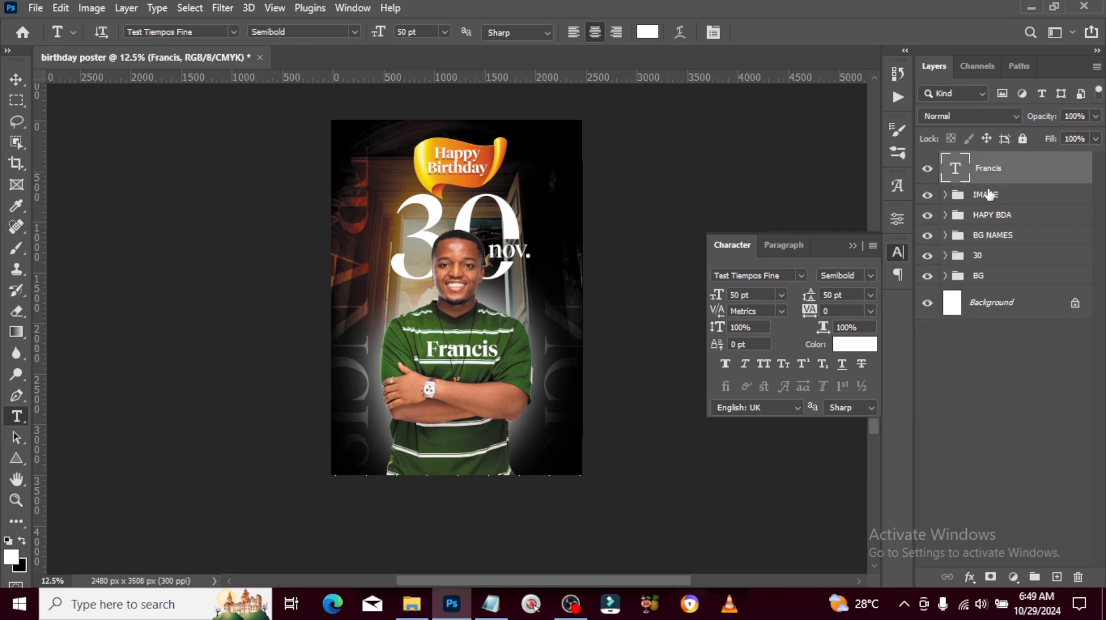
pyautogui.click(23, 460)
pyautogui.click(72, 461)
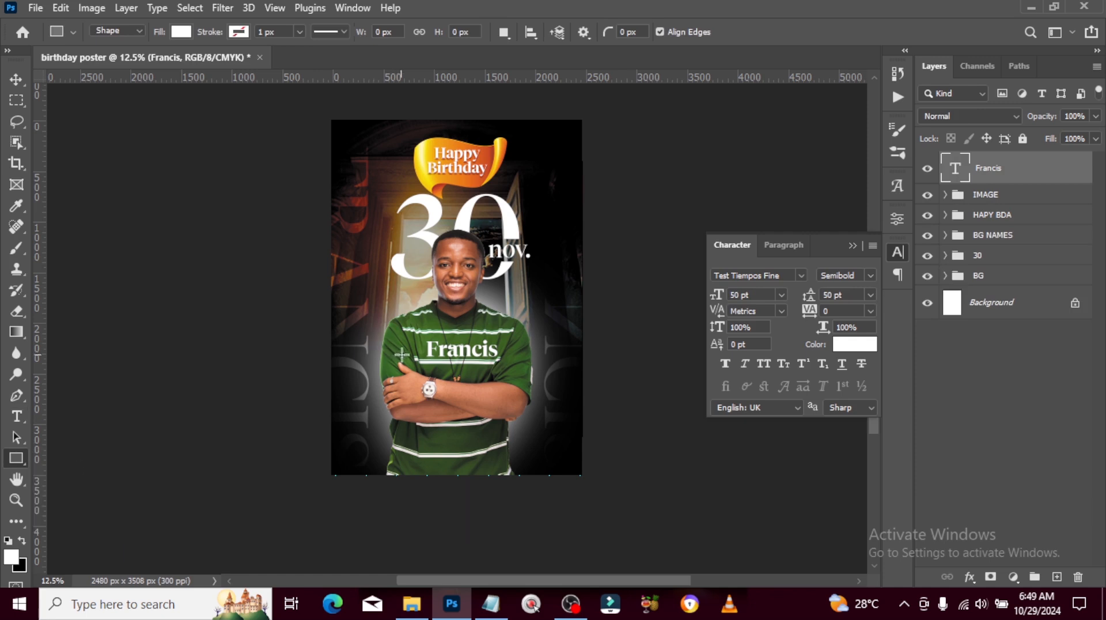
pyautogui.moveTo(416, 339); pyautogui.dragTo(508, 363)
pyautogui.moveTo(973, 182); pyautogui.dragTo(969, 217)
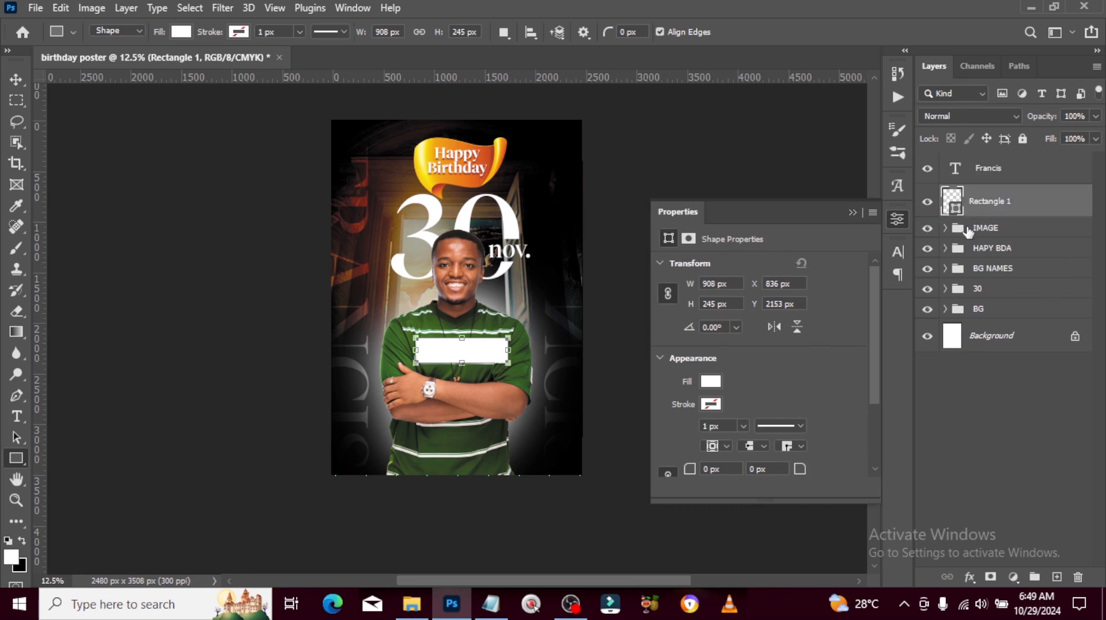
# Move the first-name text and the rectangle together to the chest's right side, with the rectangle at about X 1224 px, Y 2099 px
pyautogui.keyDown('shift'); pyautogui.click(984, 178); pyautogui.keyUp('shift')
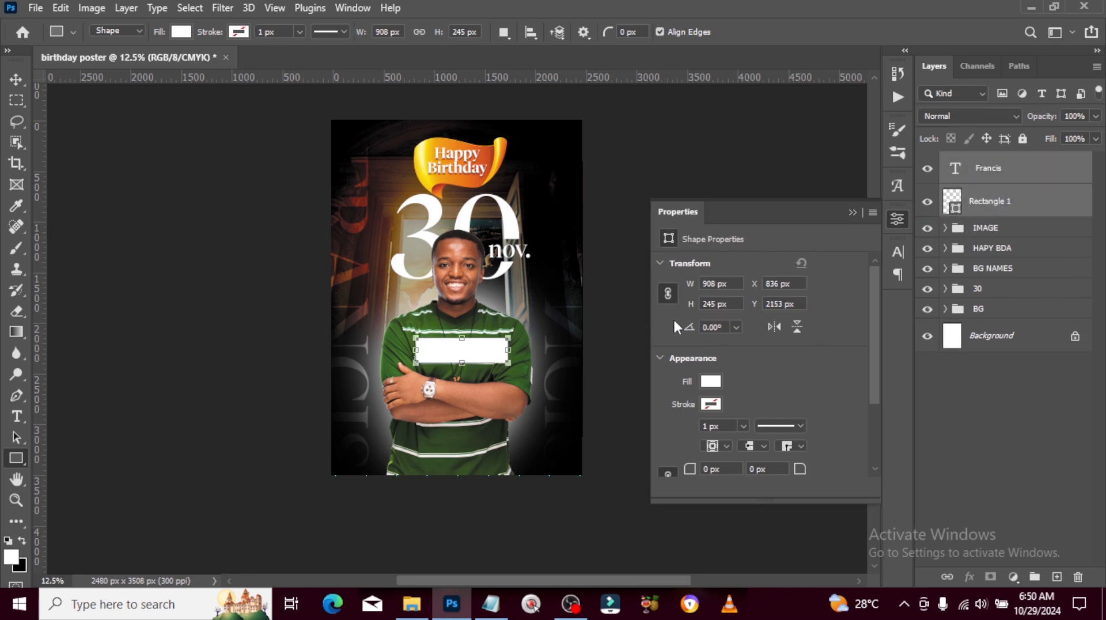
pyautogui.press('v')
pyautogui.moveTo(474, 355); pyautogui.dragTo(511, 344)
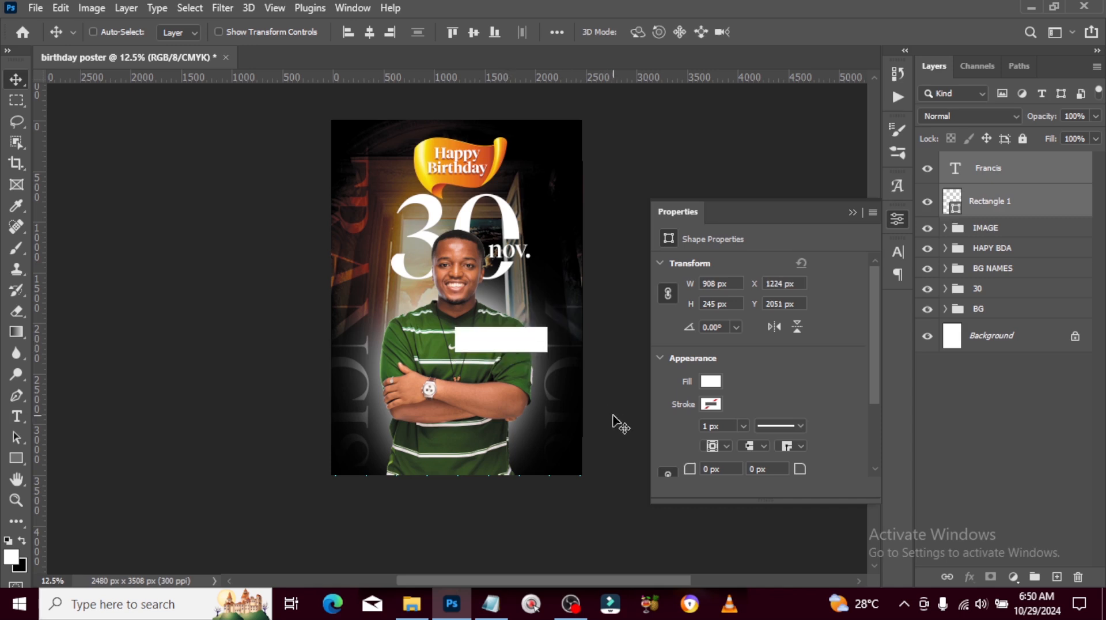
pyautogui.press('Down')
pyautogui.press('Down')
pyautogui.press('Down')
pyautogui.press('Down')
pyautogui.press('Down')
pyautogui.press('Down')
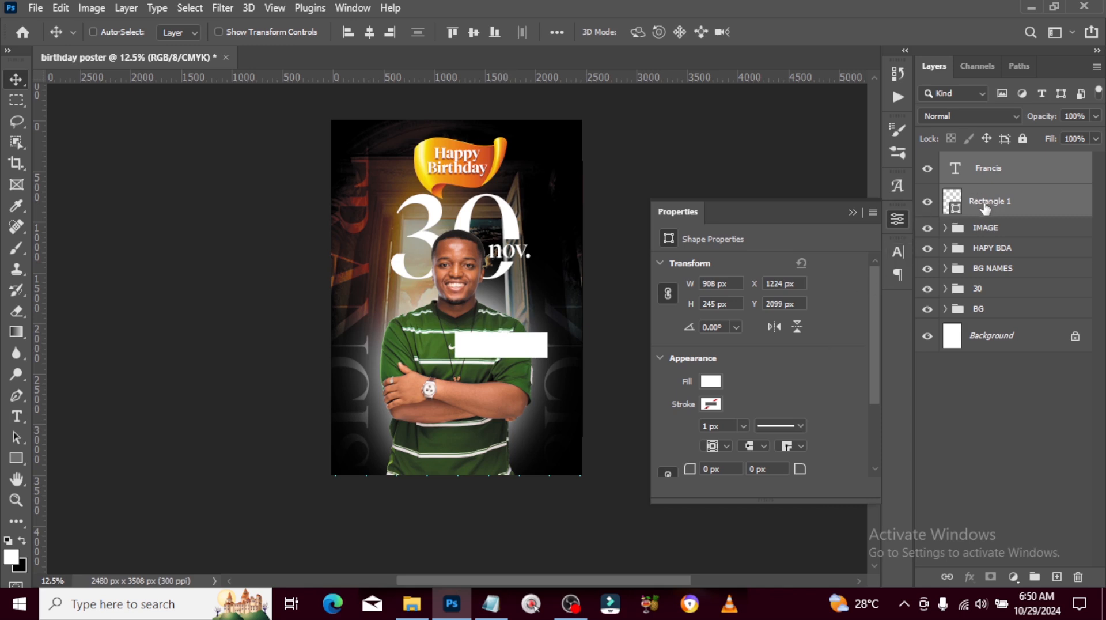
# Set the fill colour of the rectangle behind the first name to FF0090
pyautogui.click(954, 205)
pyautogui.doubleClick(952, 199)
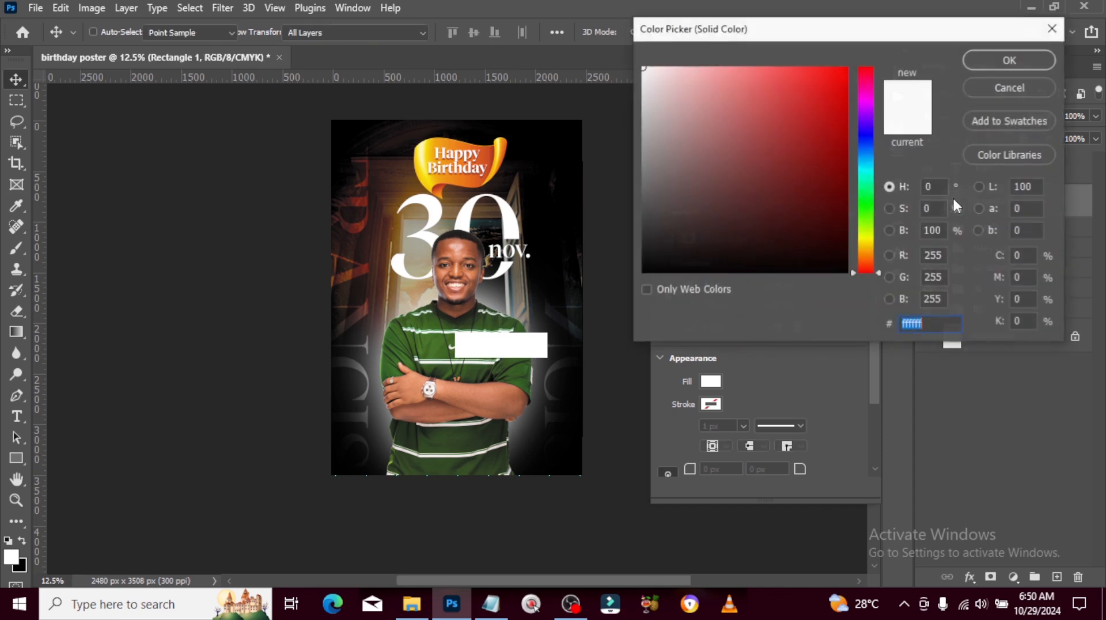
pyautogui.write('FF0090')
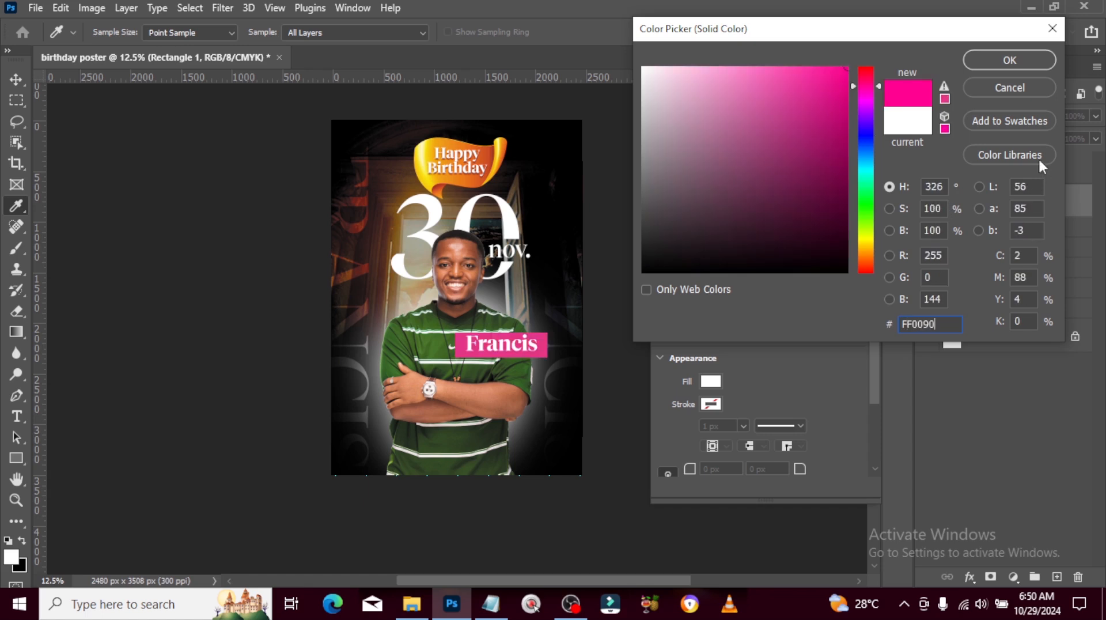
pyautogui.click(1002, 60)
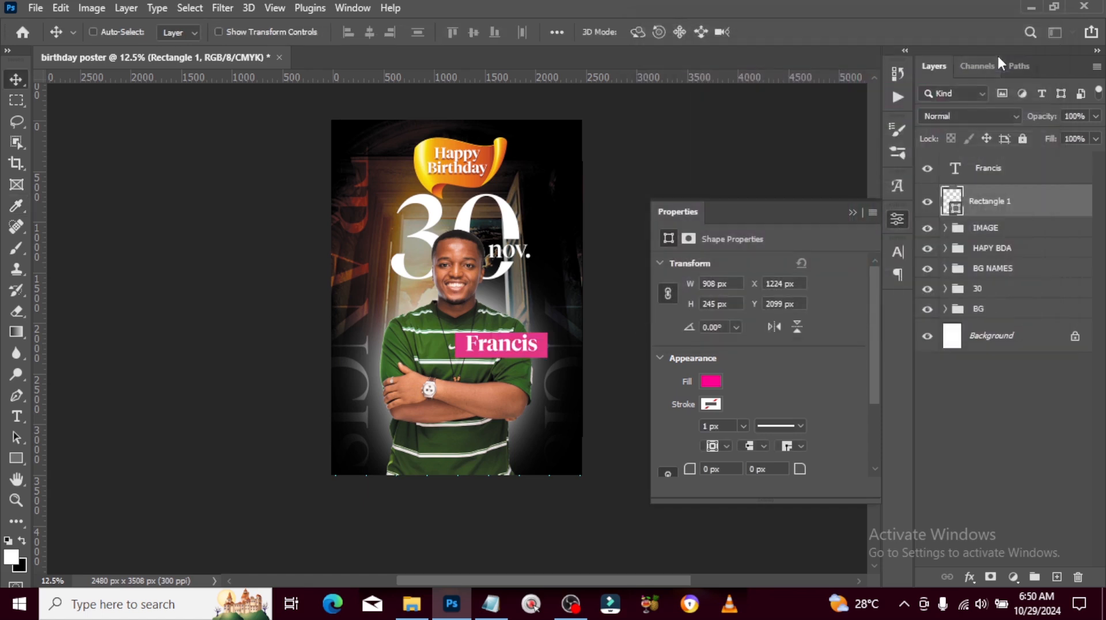
# Centre the first-name text horizontally and vertically within the pink rectangle, using the rectangle's outline as a selection, and deselect
pyautogui.keyDown('ctrl'); pyautogui.click(955, 205); pyautogui.keyUp('ctrl')
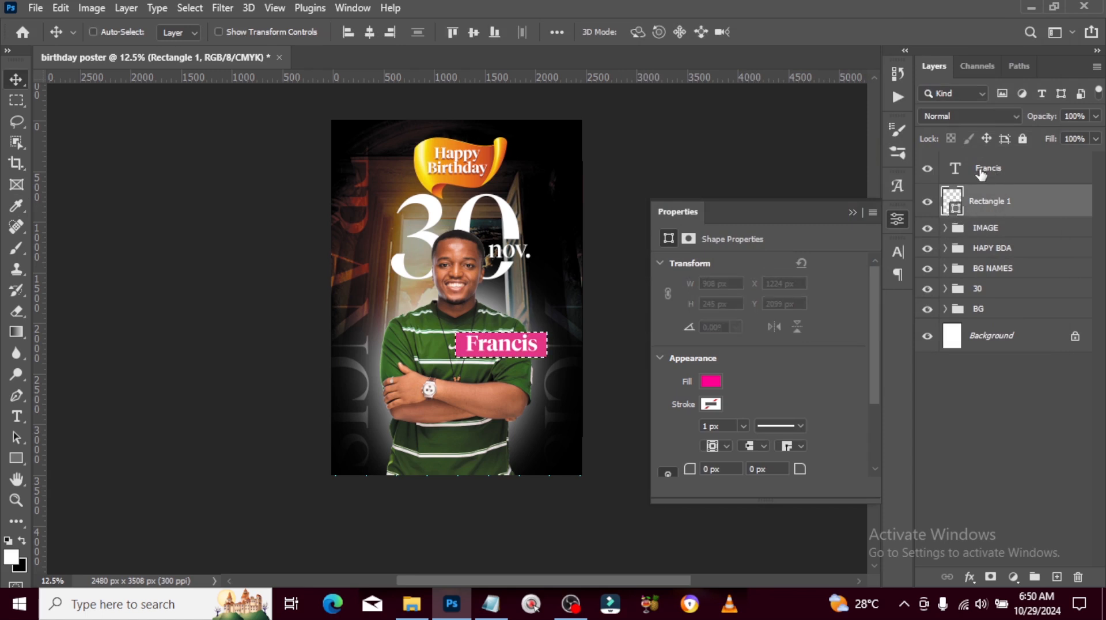
pyautogui.click(1002, 173)
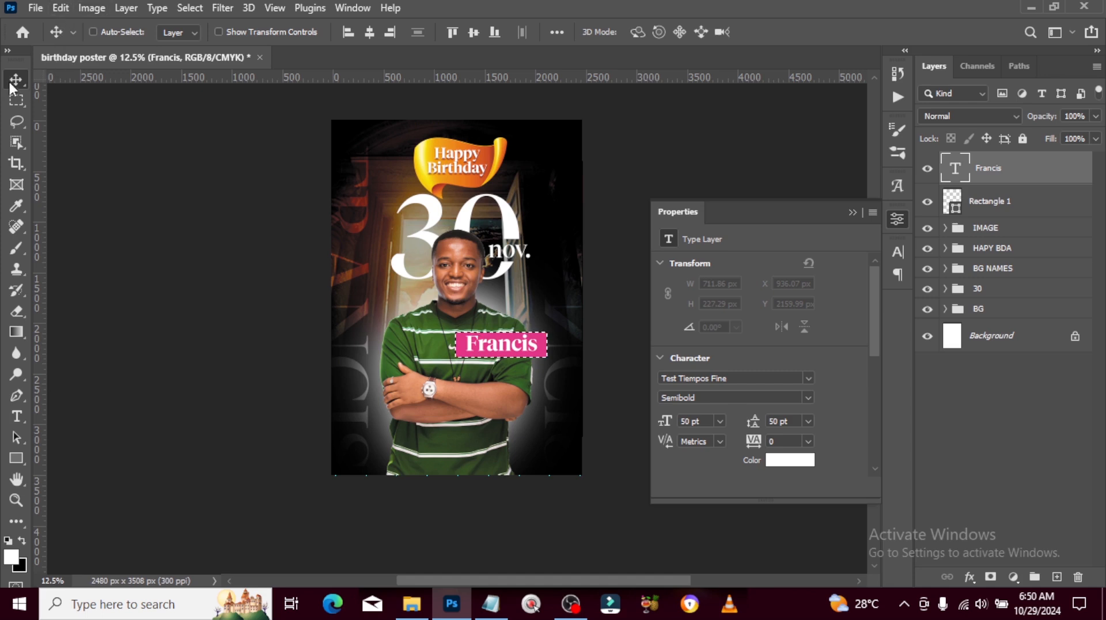
pyautogui.click(370, 31)
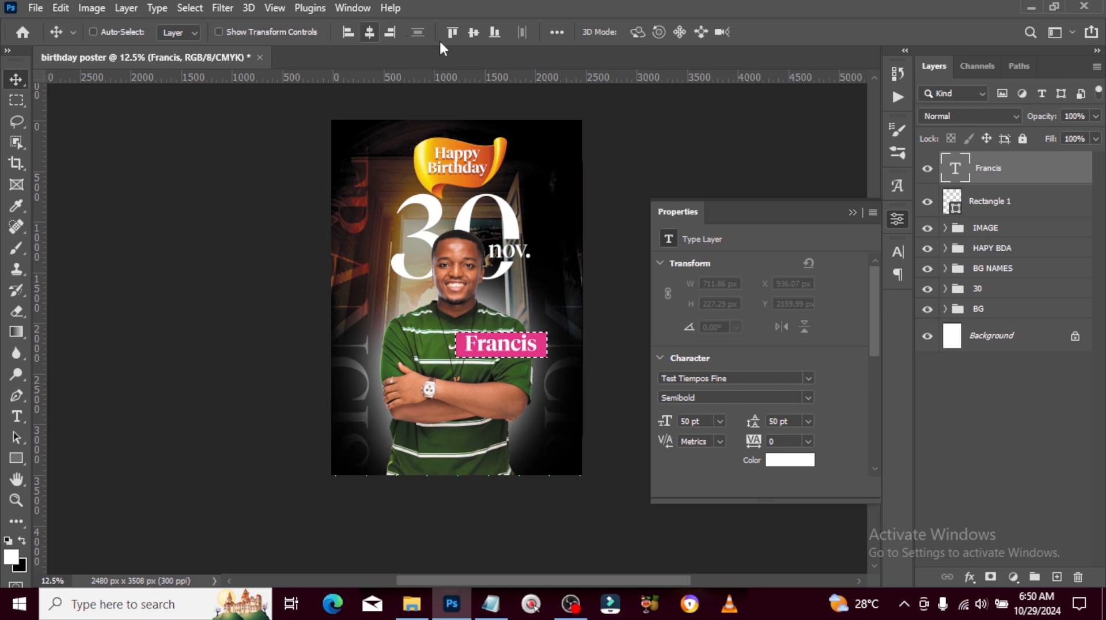
pyautogui.click(475, 31)
pyautogui.hotkey('ctrl', 'd')
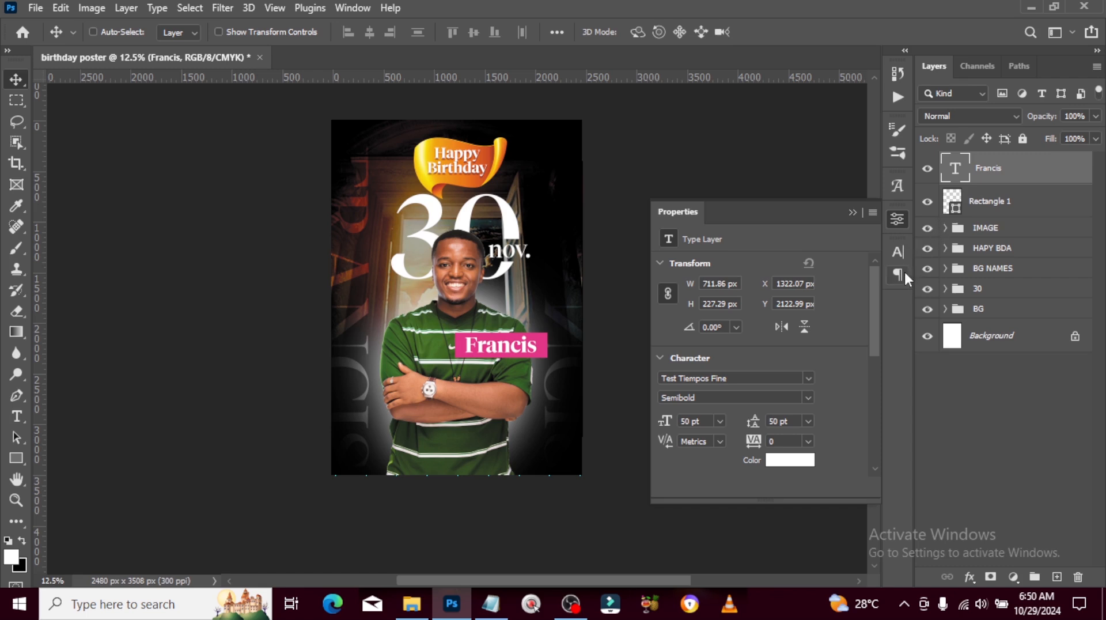
# Set the font style of the first-name text on the pink label to Regular
pyautogui.click(898, 252)
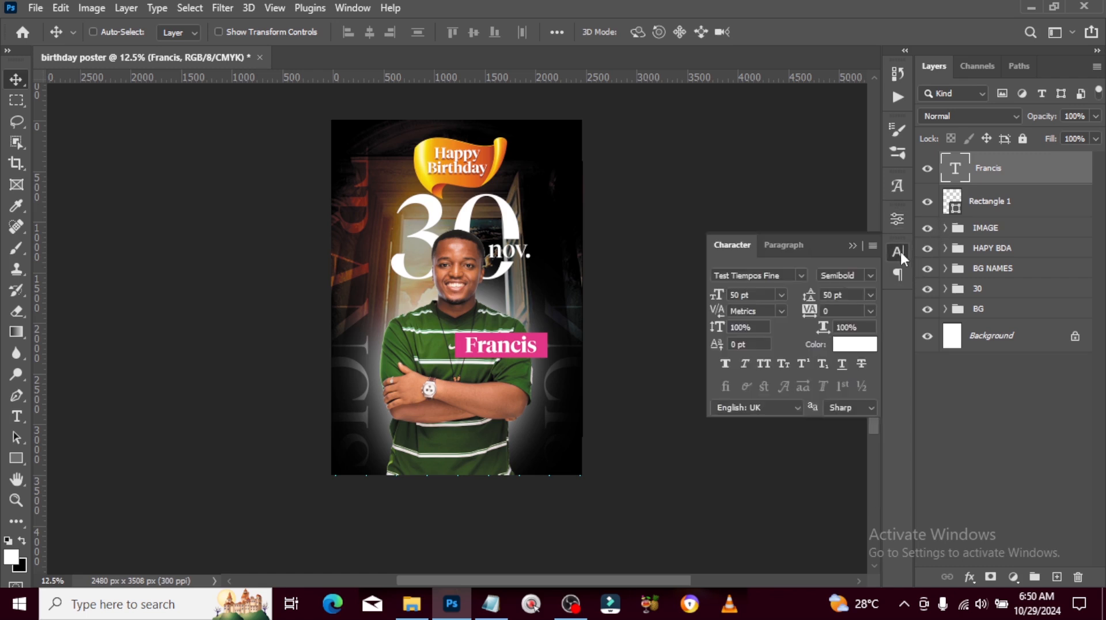
pyautogui.click(870, 276)
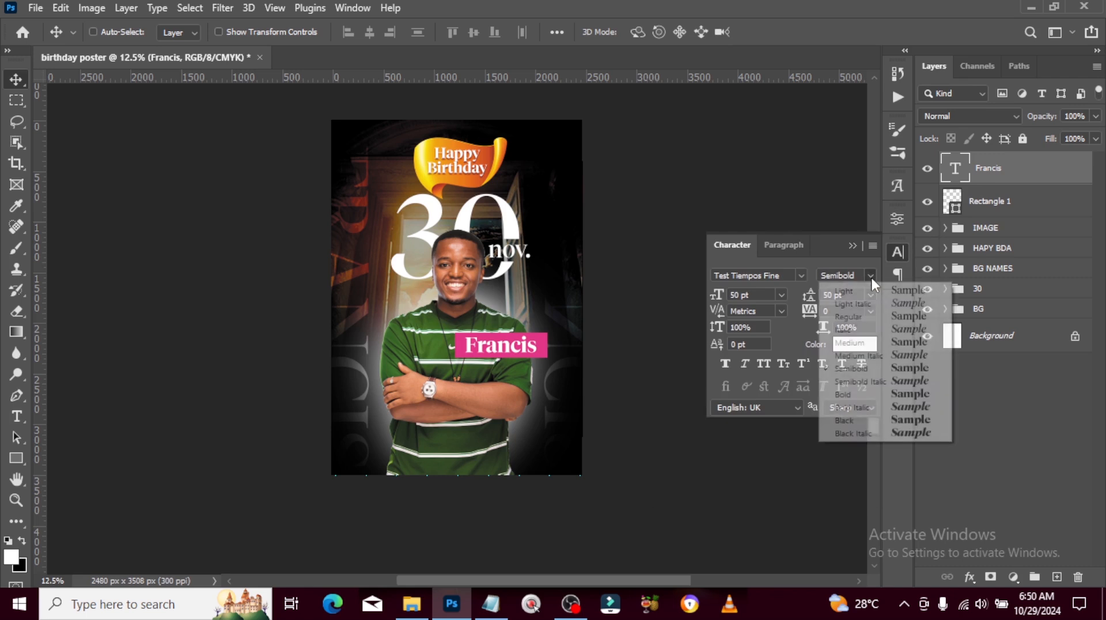
pyautogui.click(859, 317)
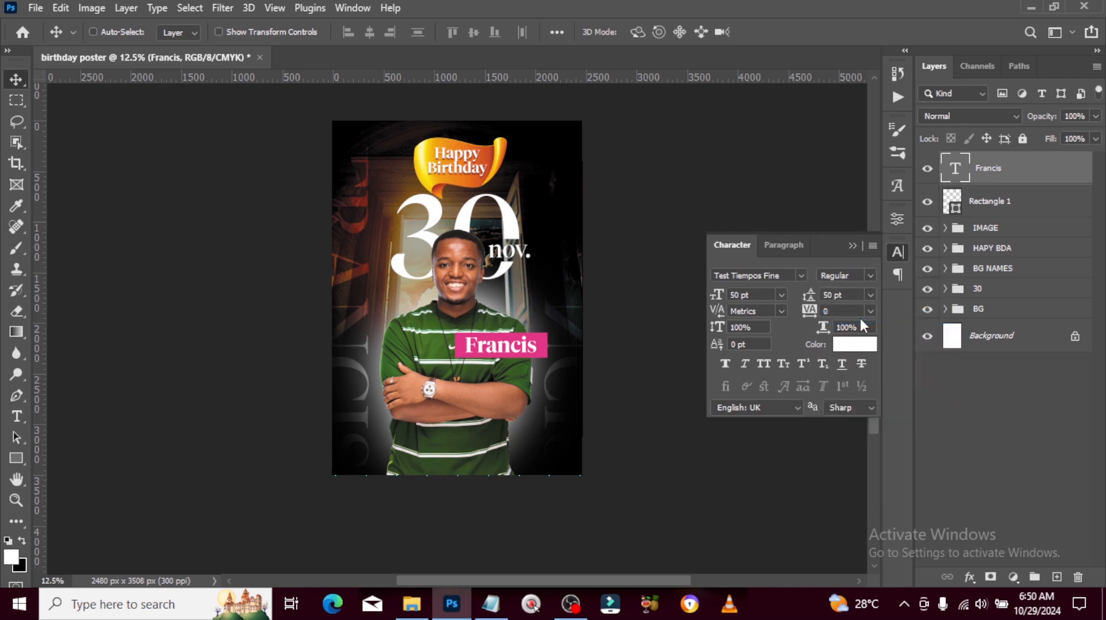
# Add a drop shadow to the first-name text with the Multiply shadow colour set to 880042
pyautogui.doubleClick(1074, 167)
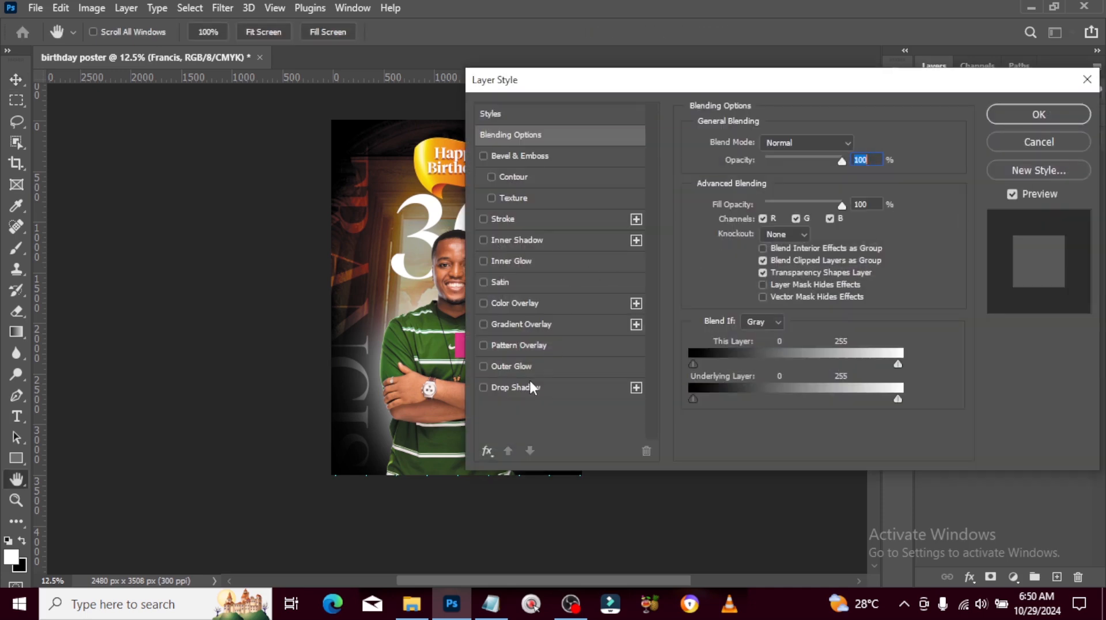
pyautogui.click(515, 386)
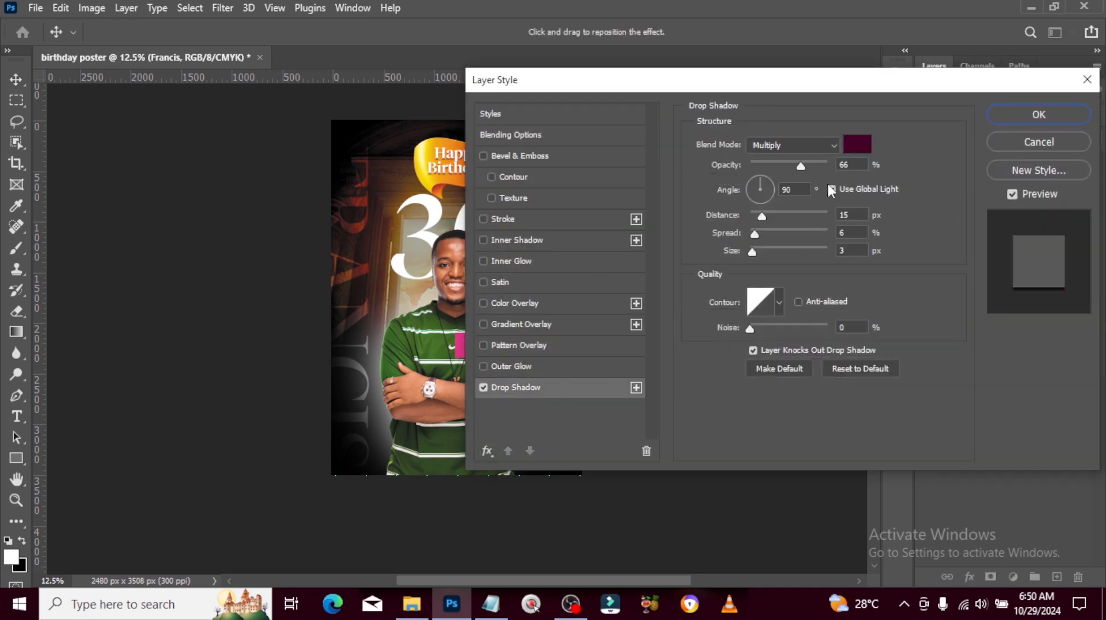
pyautogui.click(858, 144)
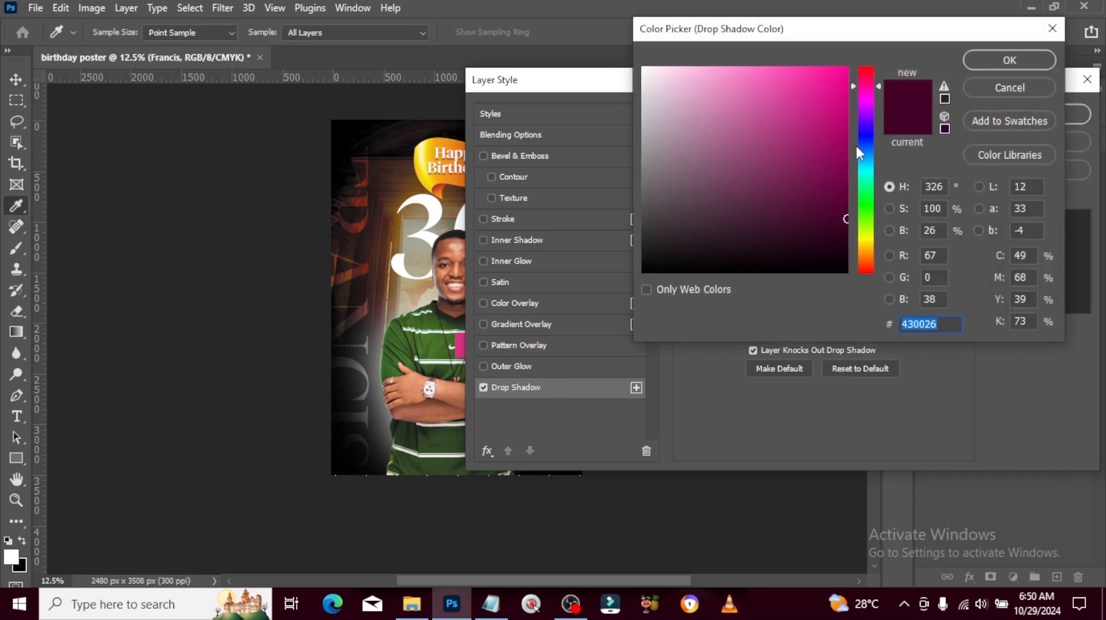
pyautogui.write('8800')
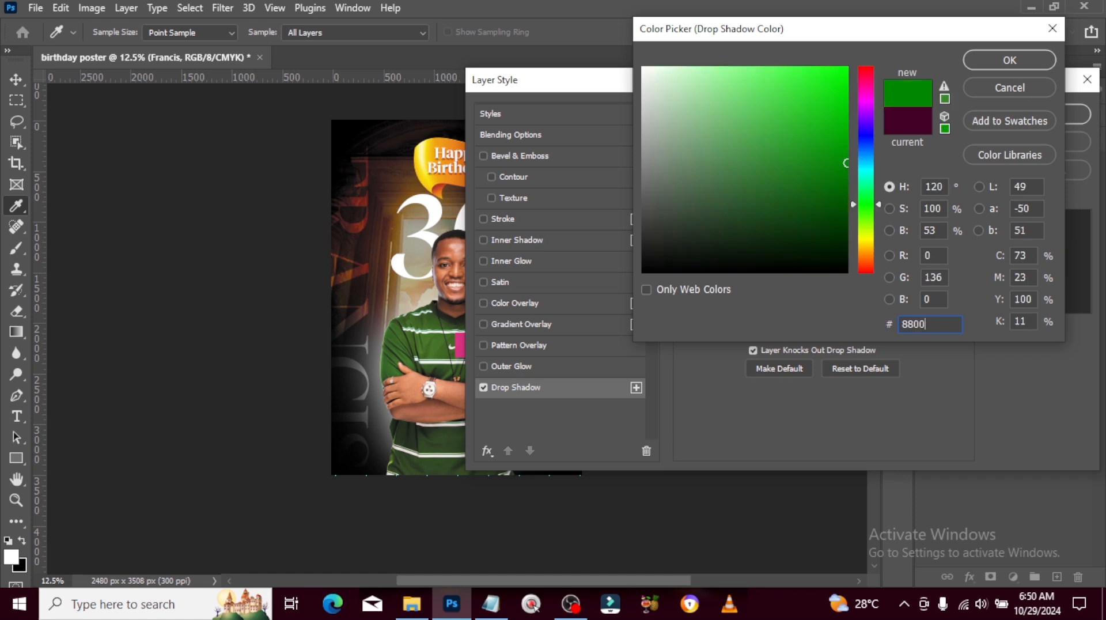
pyautogui.write('42')
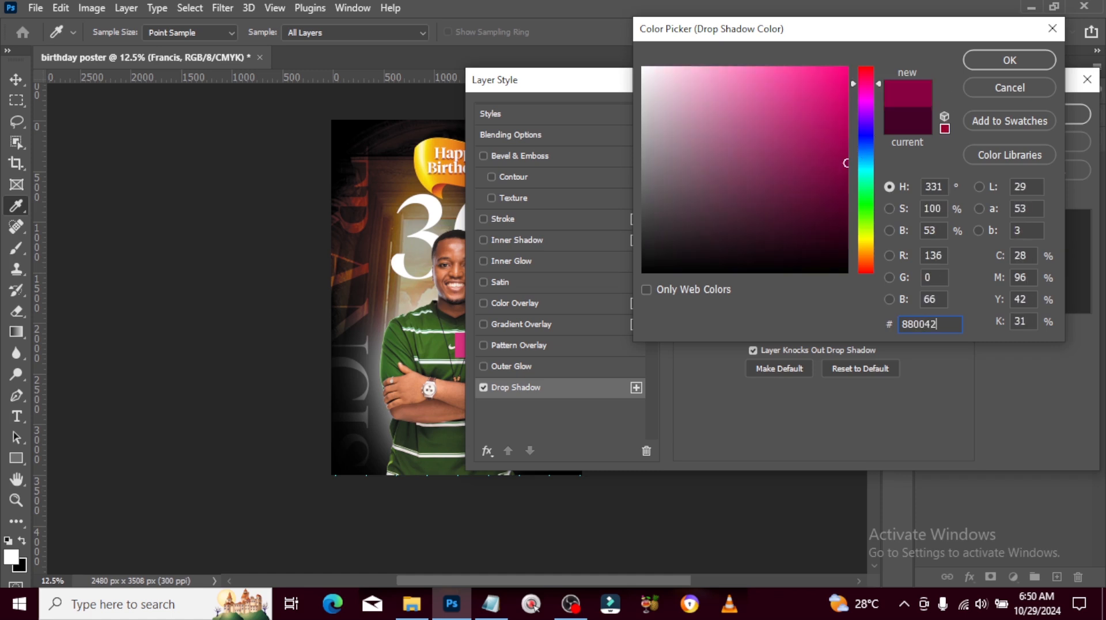
pyautogui.click(1010, 61)
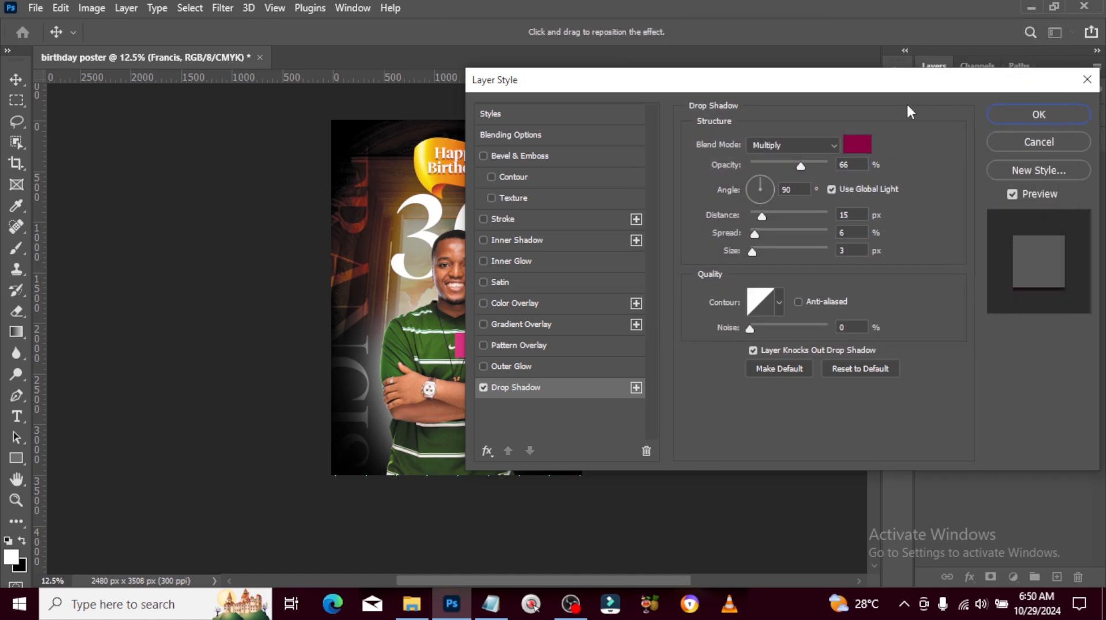
# Set the drop shadow's opacity to 47% and its angle to 37°, and apply the layer style
pyautogui.doubleClick(854, 164)
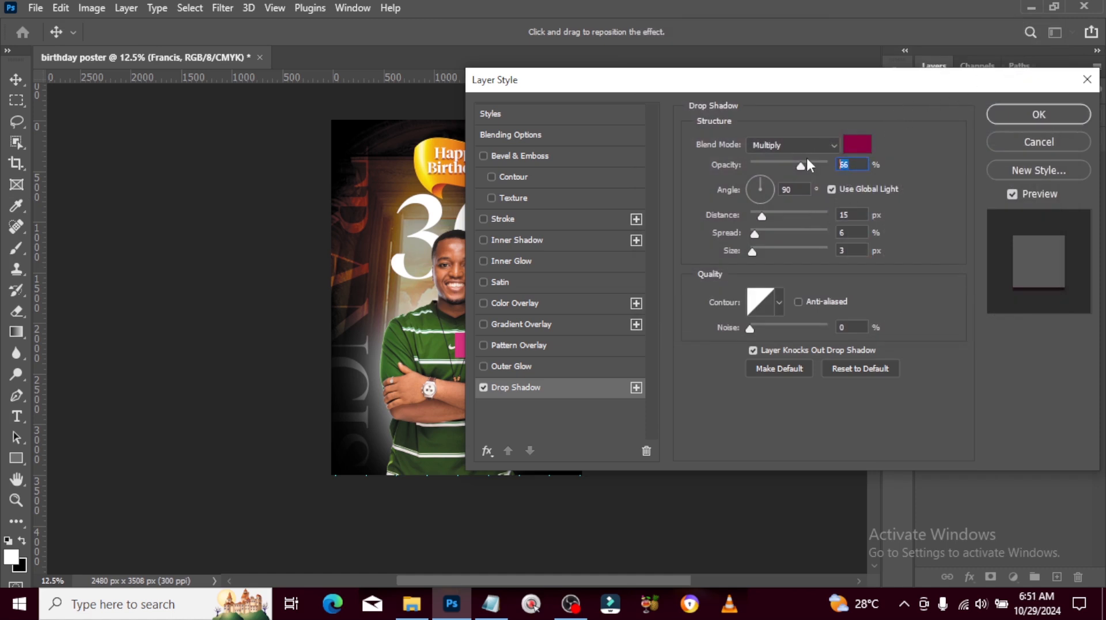
pyautogui.write('47')
pyautogui.doubleClick(792, 191)
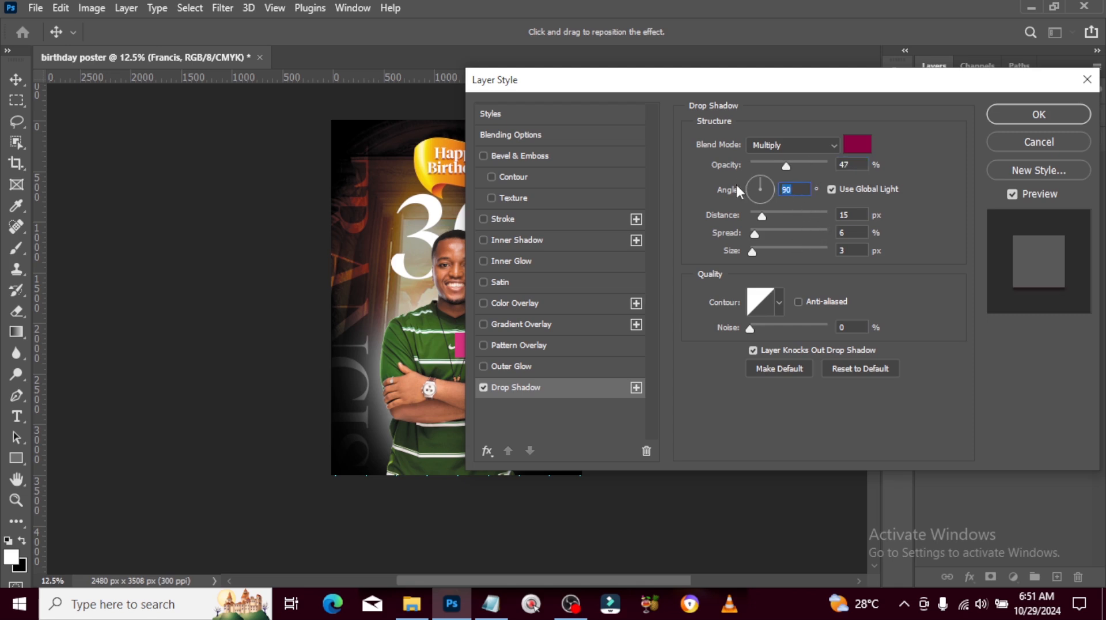
pyautogui.write('37')
pyautogui.doubleClick(854, 213)
pyautogui.doubleClick(856, 235)
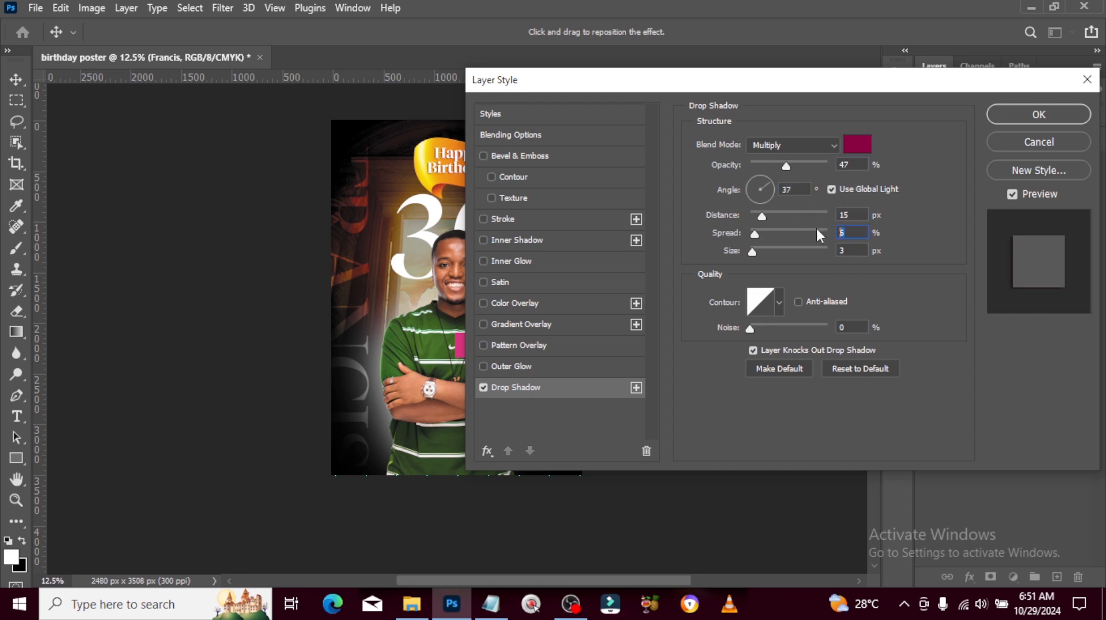
pyautogui.doubleClick(845, 250)
pyautogui.click(1029, 120)
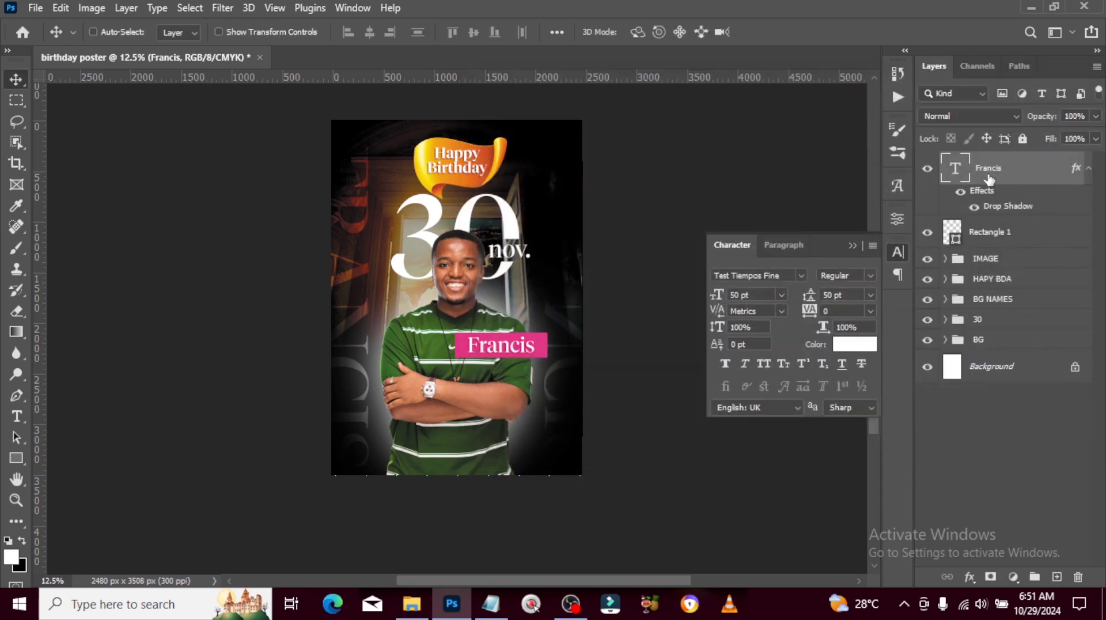
# Left-align the first-name text and centre it horizontally within the pink rectangle again, using the rectangle's outline as a selection, and deselect
pyautogui.click(782, 247)
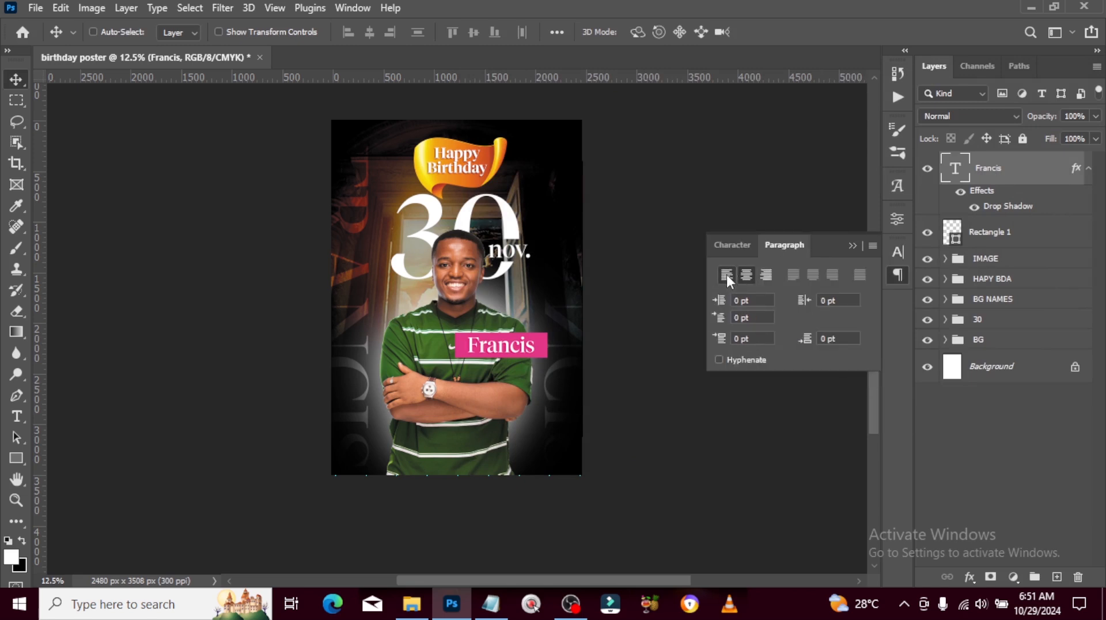
pyautogui.click(727, 274)
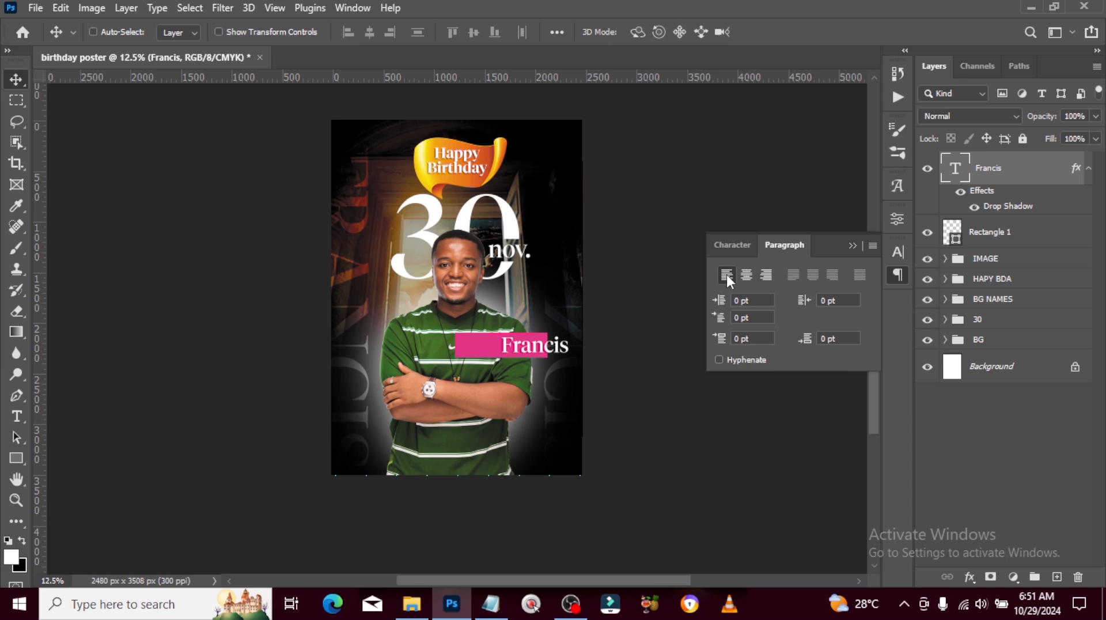
pyautogui.keyDown('ctrl'); pyautogui.click(952, 233); pyautogui.keyUp('ctrl')
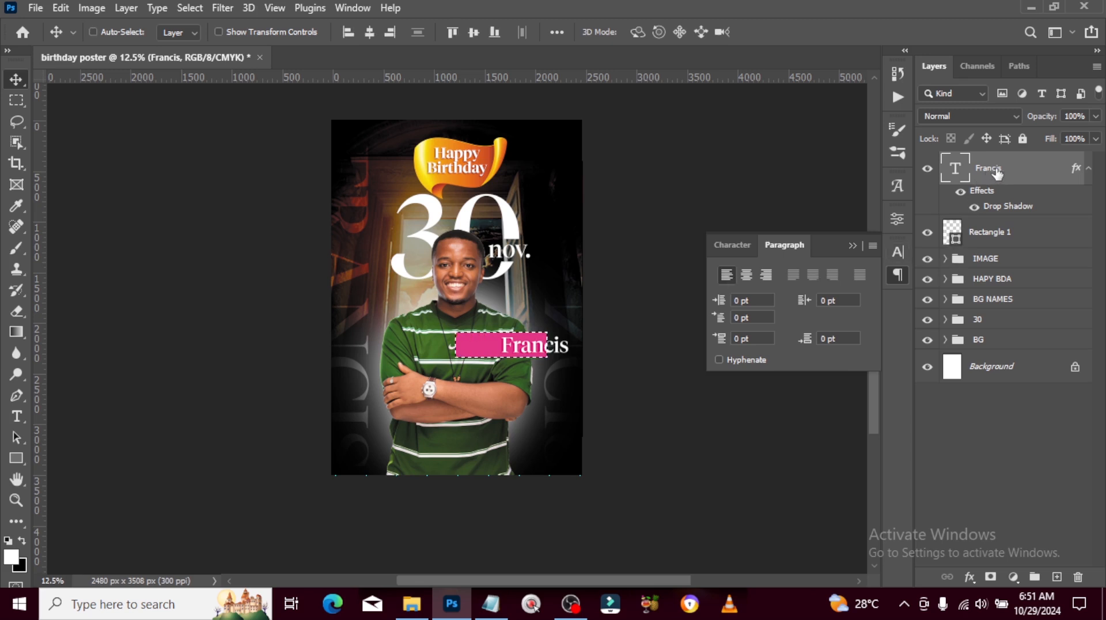
pyautogui.click(370, 32)
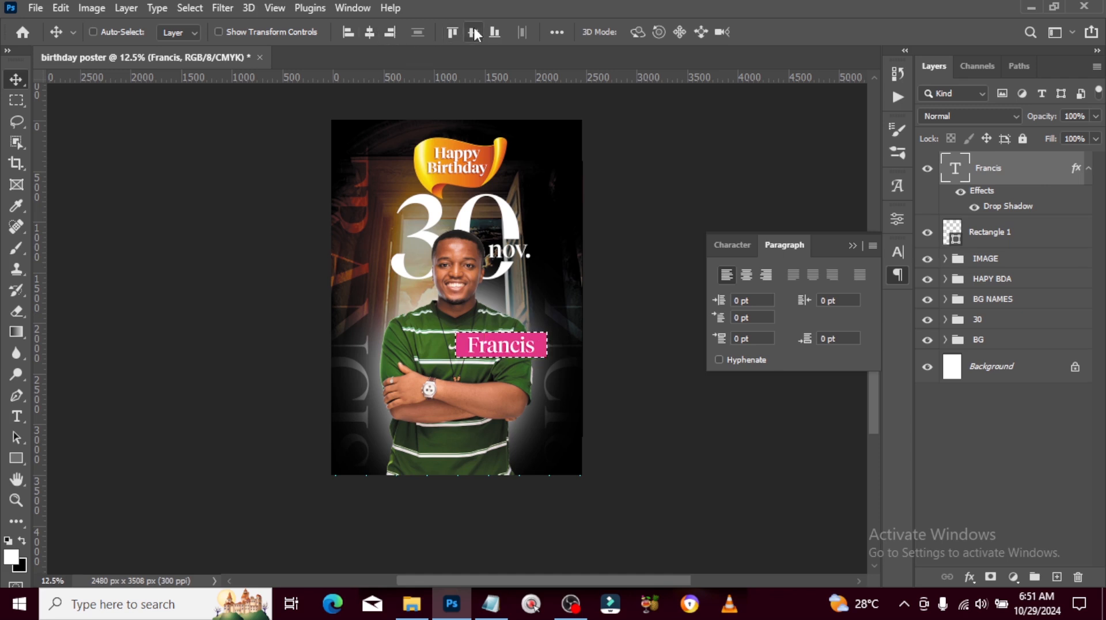
pyautogui.hotkey('ctrl', 'd')
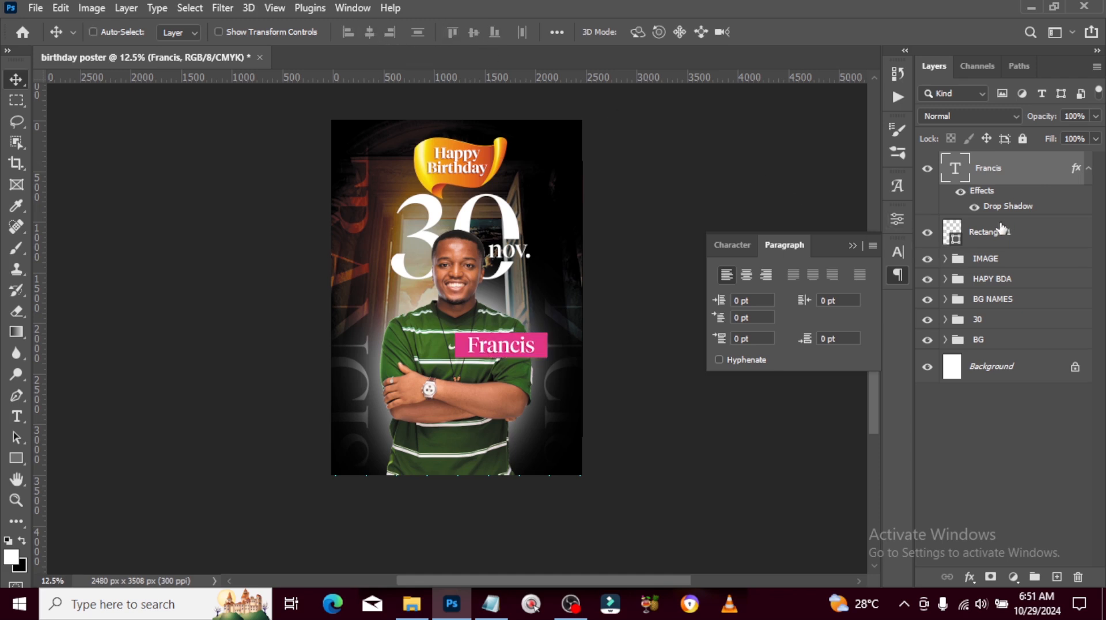
# Group the first-name text with its pink rectangle and rename the group with the first name in capitals
pyautogui.keyDown('shift'); pyautogui.click(1031, 236); pyautogui.keyUp('shift')
pyautogui.hotkey('ctrl', 'g')
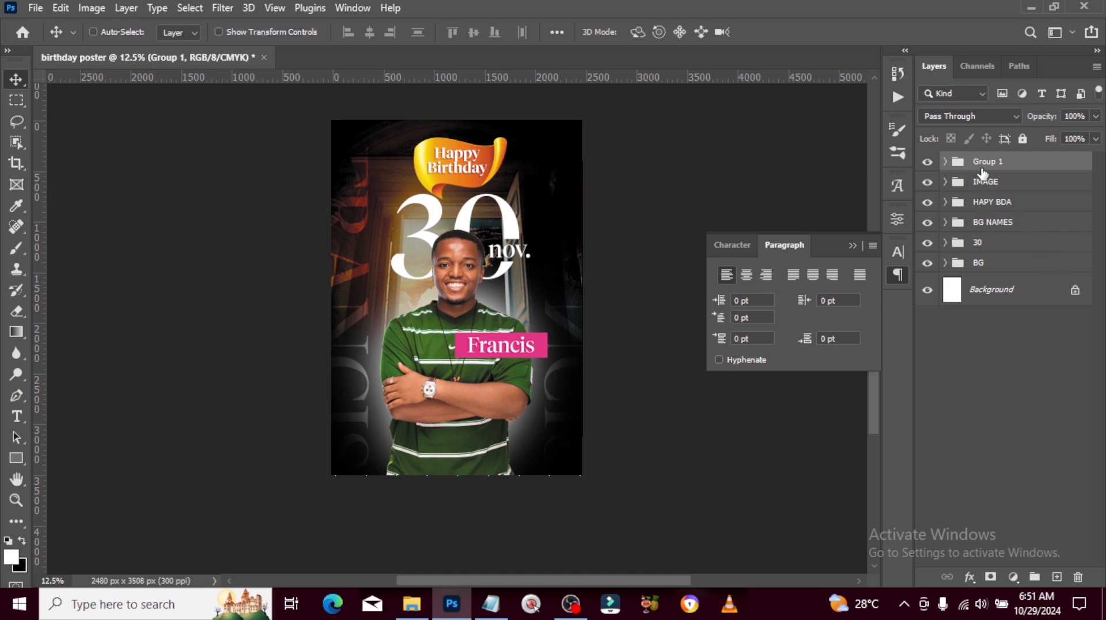
pyautogui.doubleClick(986, 162)
pyautogui.write('FRANCIS')
pyautogui.press('Return')
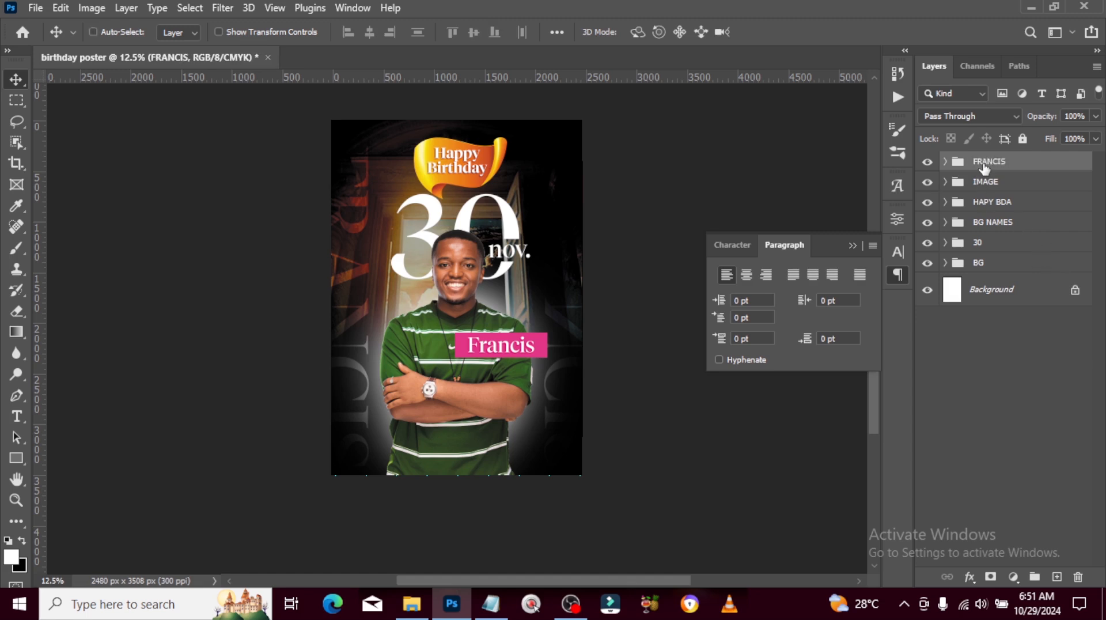
# Duplicate the first-name label group and place the copy directly beneath the original with a small gap
pyautogui.moveTo(501, 350); pyautogui.dragTo(501, 378)
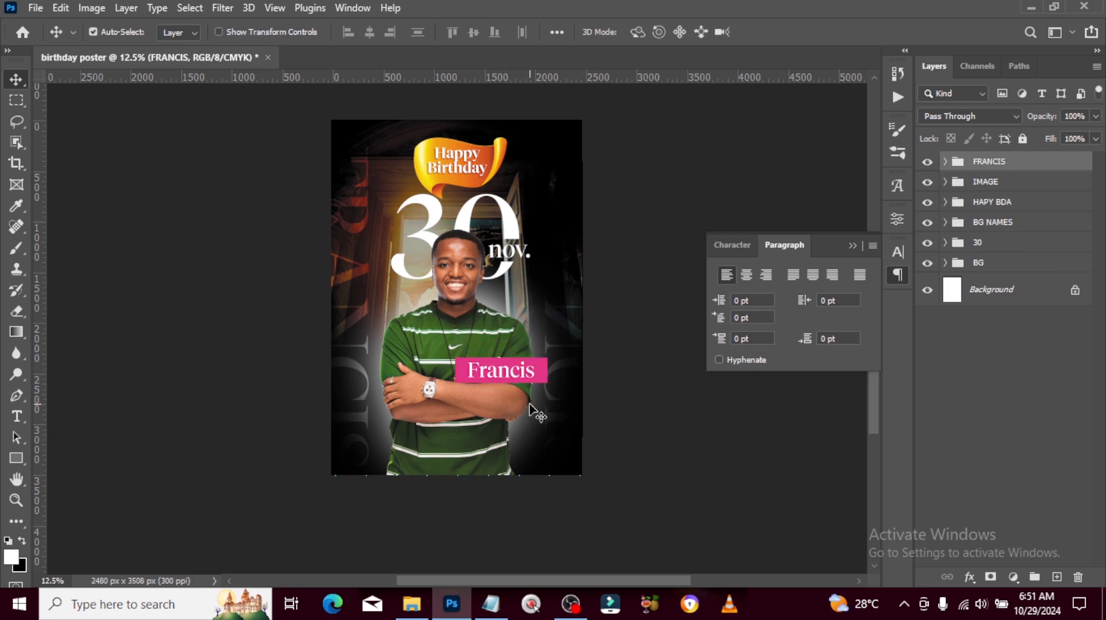
pyautogui.hotkey('ctrl', 'z')
pyautogui.hotkey('ctrl', 'j')
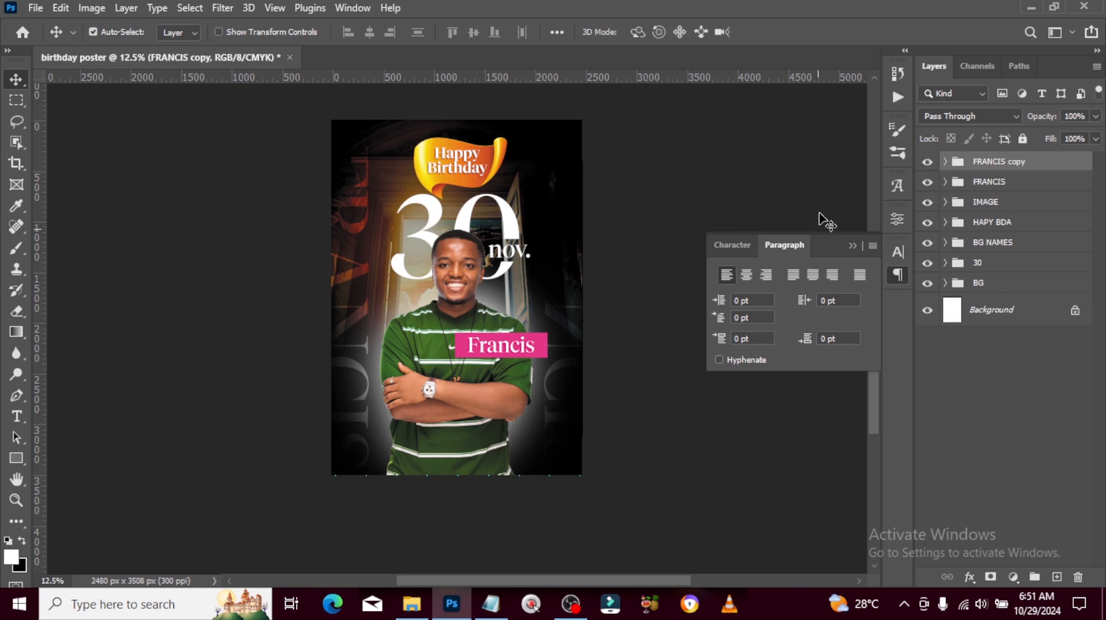
pyautogui.moveTo(491, 342); pyautogui.dragTo(491, 370)
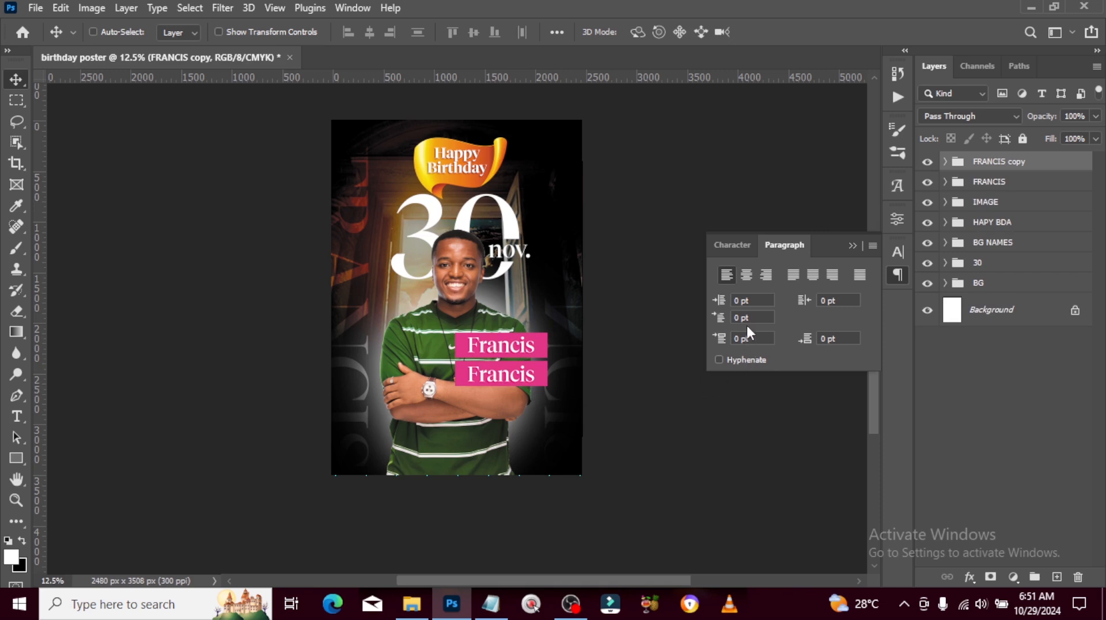
pyautogui.hotkey('shift', 'Down')
# Copy the surname from the Notepad text file and rename the duplicated label group with it
pyautogui.click(490, 603)
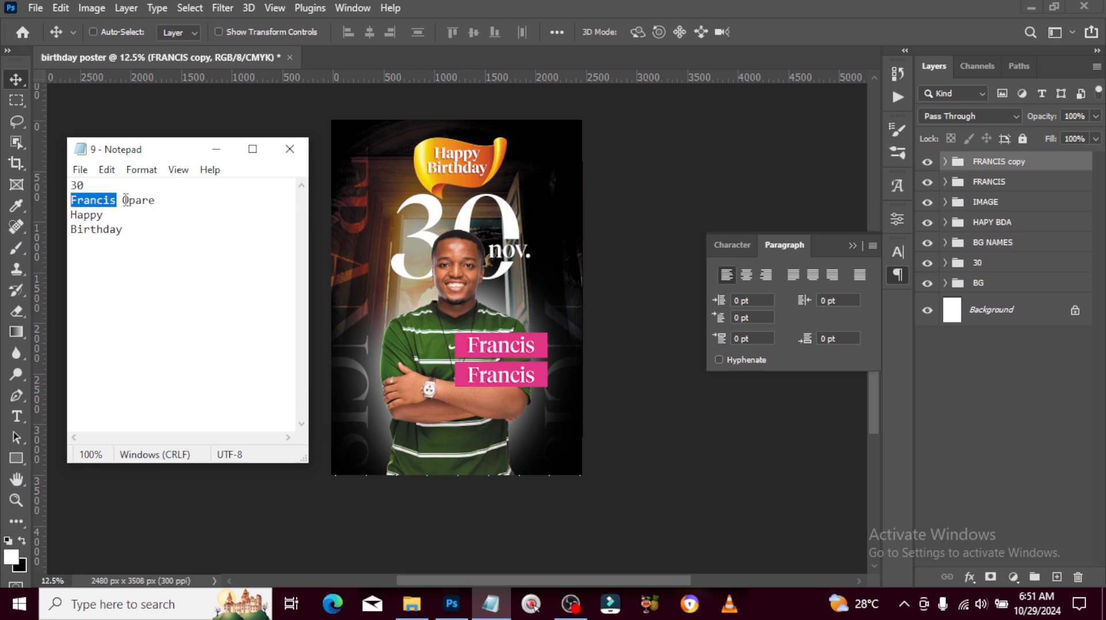
pyautogui.moveTo(125, 200); pyautogui.dragTo(178, 198)
pyautogui.hotkey('ctrl', 'c')
pyautogui.click(438, 161)
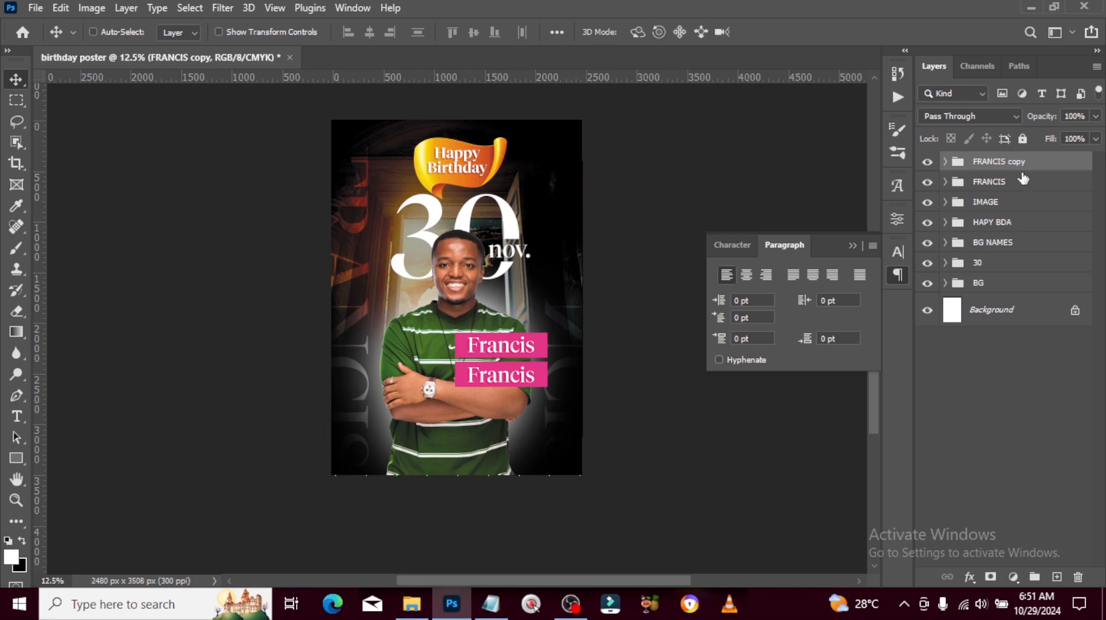
pyautogui.doubleClick(997, 161)
pyautogui.hotkey('ctrl', 'v')
pyautogui.press('Return')
# Replace the text inside the duplicated label group with the copied surname
pyautogui.click(944, 161)
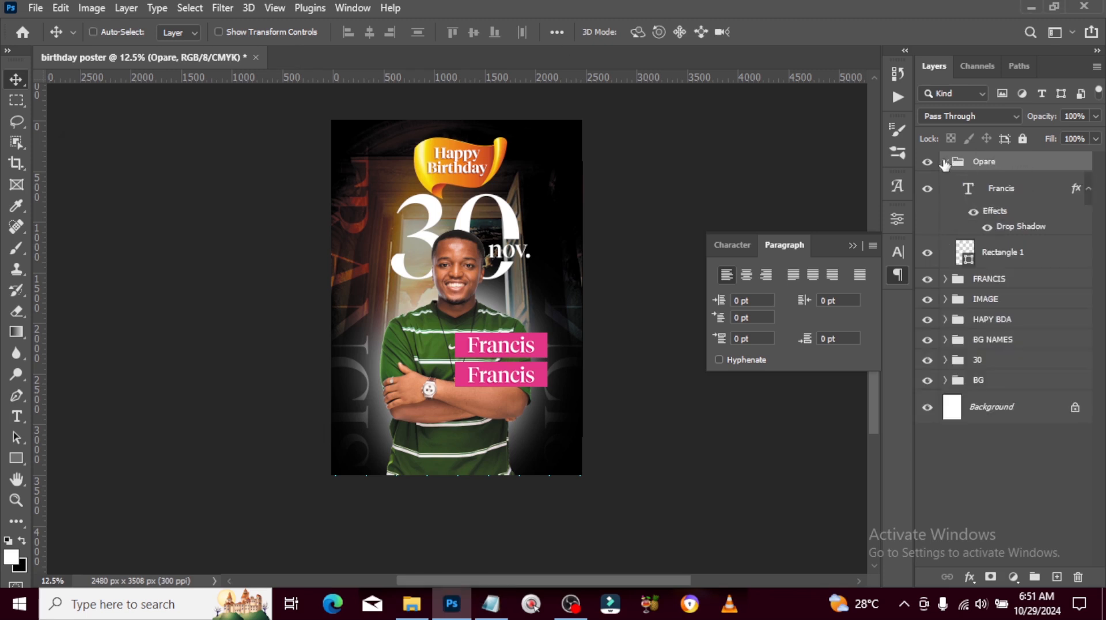
pyautogui.click(972, 190)
pyautogui.doubleClick(972, 190)
pyautogui.hotkey('ctrl', 'v')
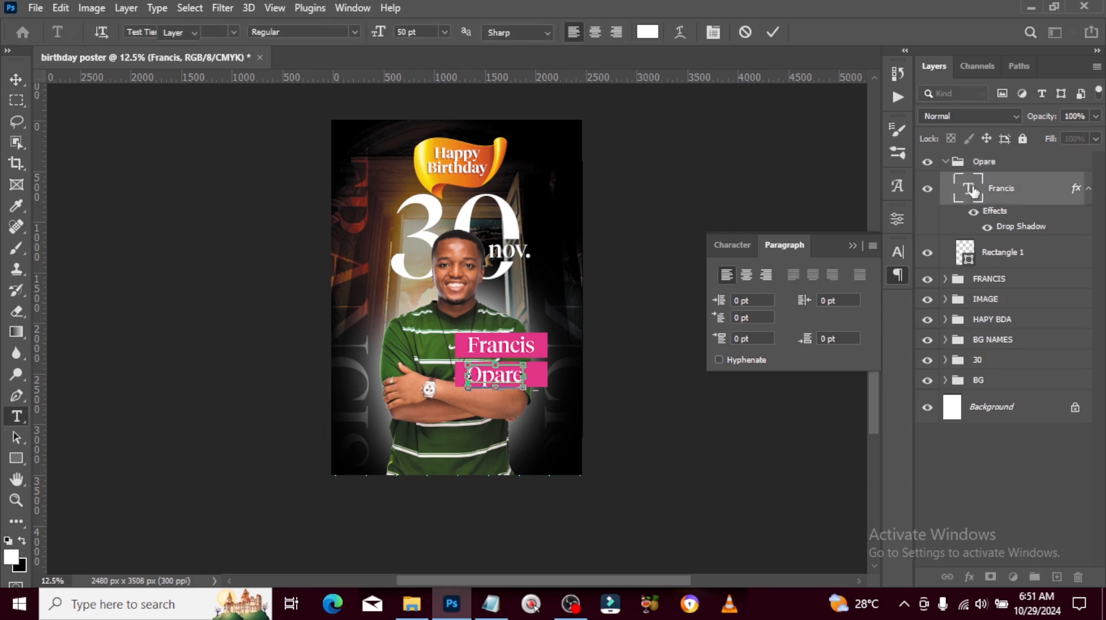
pyautogui.hotkey('ctrl', 'Return')
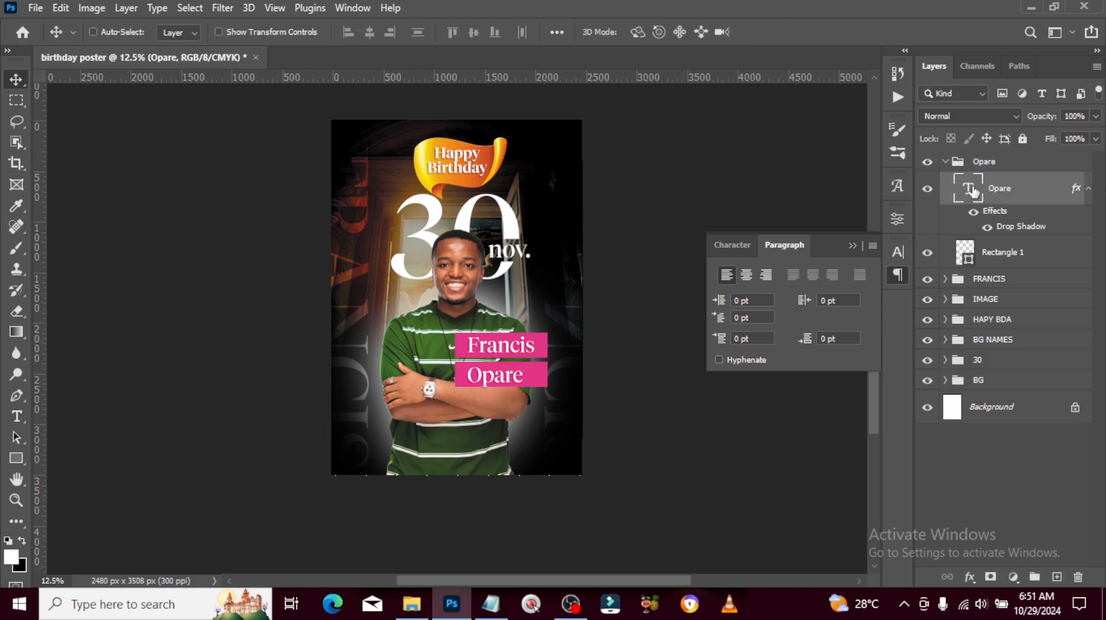
# Narrow the rectangle behind the surname from its right edge to about 82.5% of its width
pyautogui.click(1005, 254)
pyautogui.hotkey('ctrl', 't')
pyautogui.moveTo(547, 374); pyautogui.dragTo(534, 376)
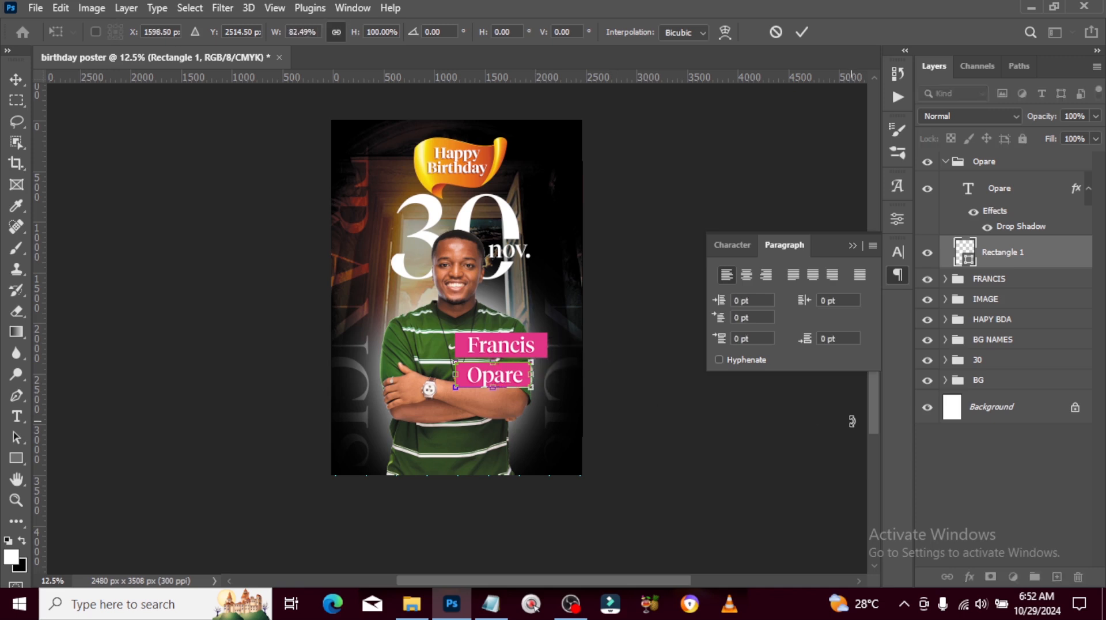
pyautogui.press('Return')
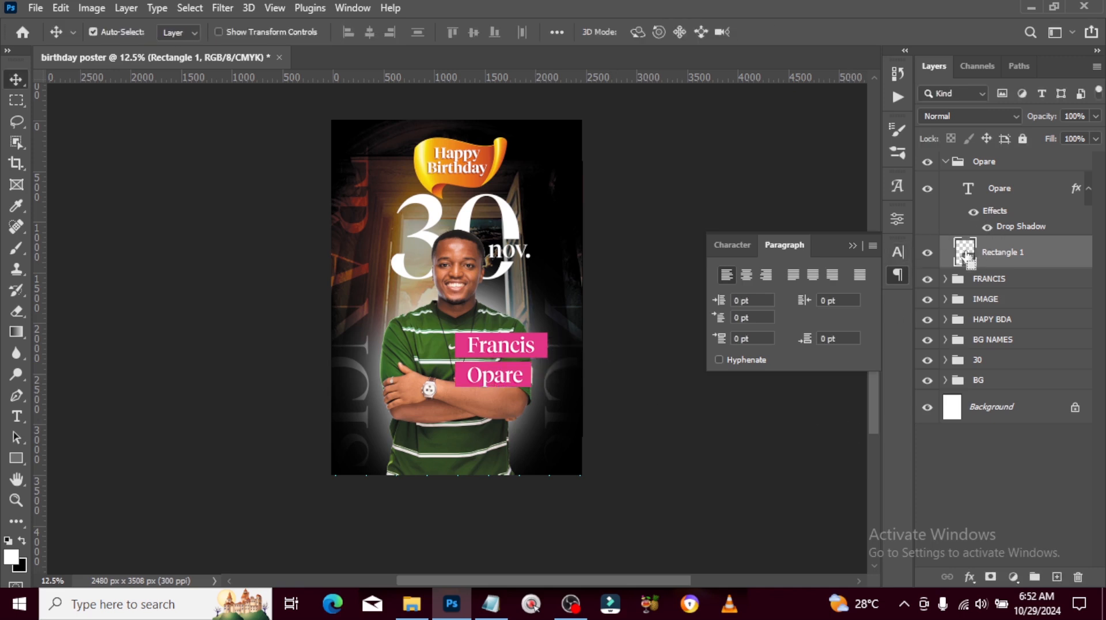
# Centre the surname text vertically and horizontally within its rectangle, using the rectangle's outline as a selection, and deselect
pyautogui.keyDown('ctrl'); pyautogui.click(966, 253); pyautogui.keyUp('ctrl')
pyautogui.click(1017, 191)
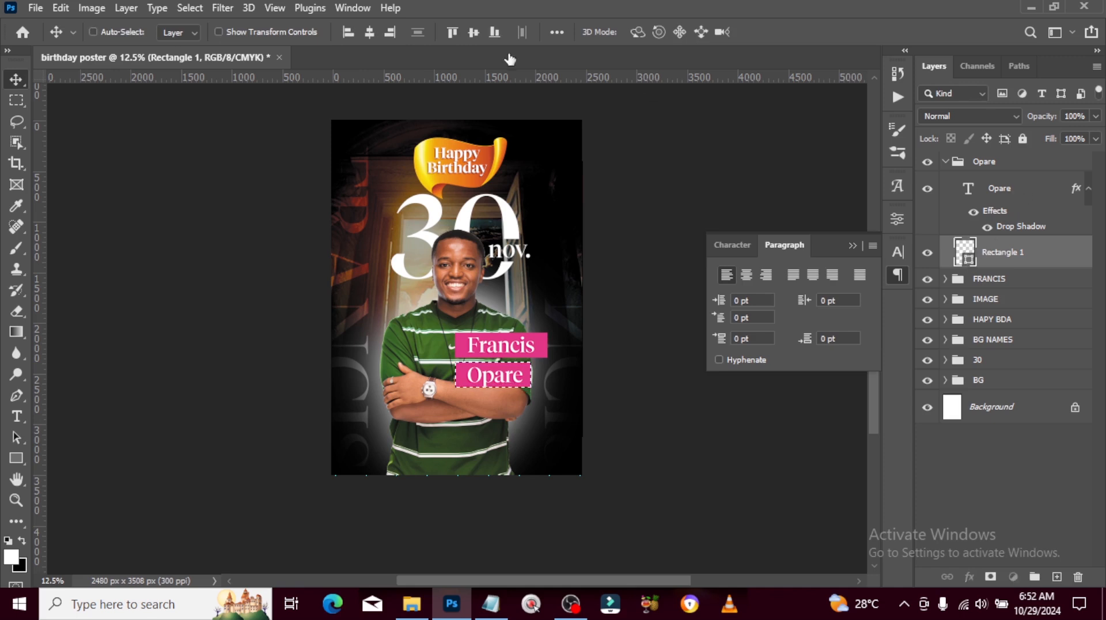
pyautogui.click(473, 33)
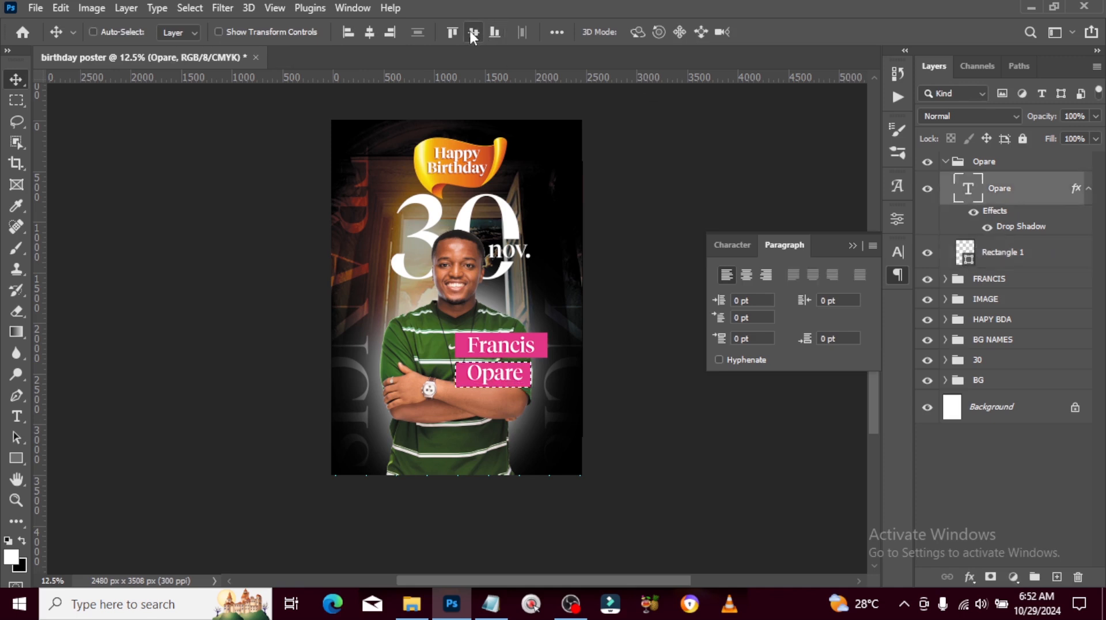
pyautogui.click(376, 34)
pyautogui.hotkey('ctrl', 'd')
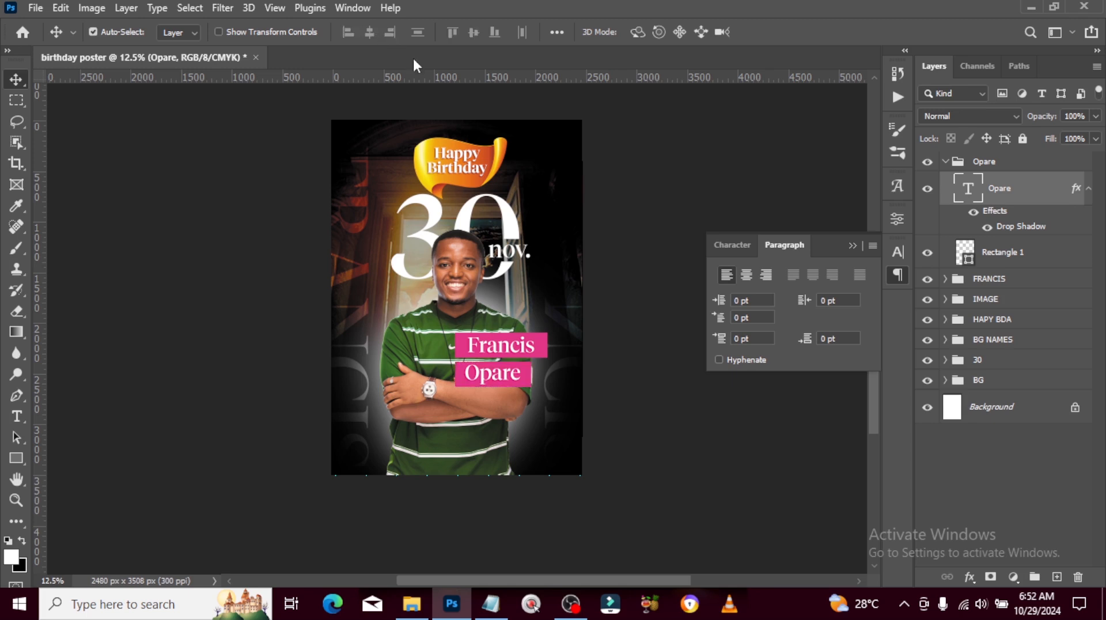
# Set the fill colour of the rectangle behind the surname to FFC000
pyautogui.doubleClick(965, 254)
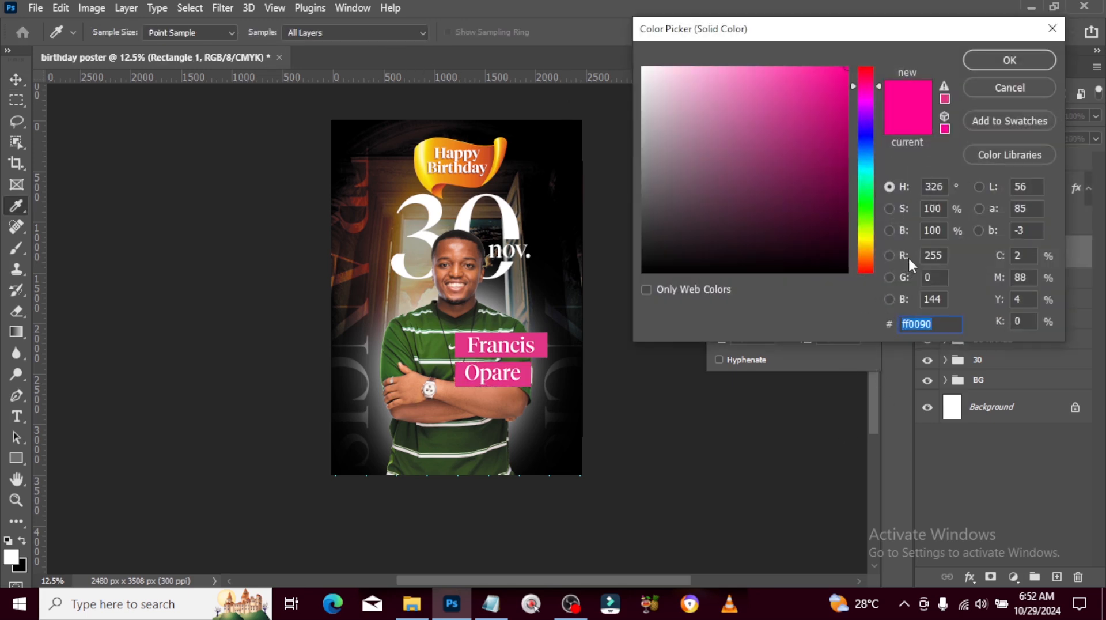
pyautogui.write('FF')
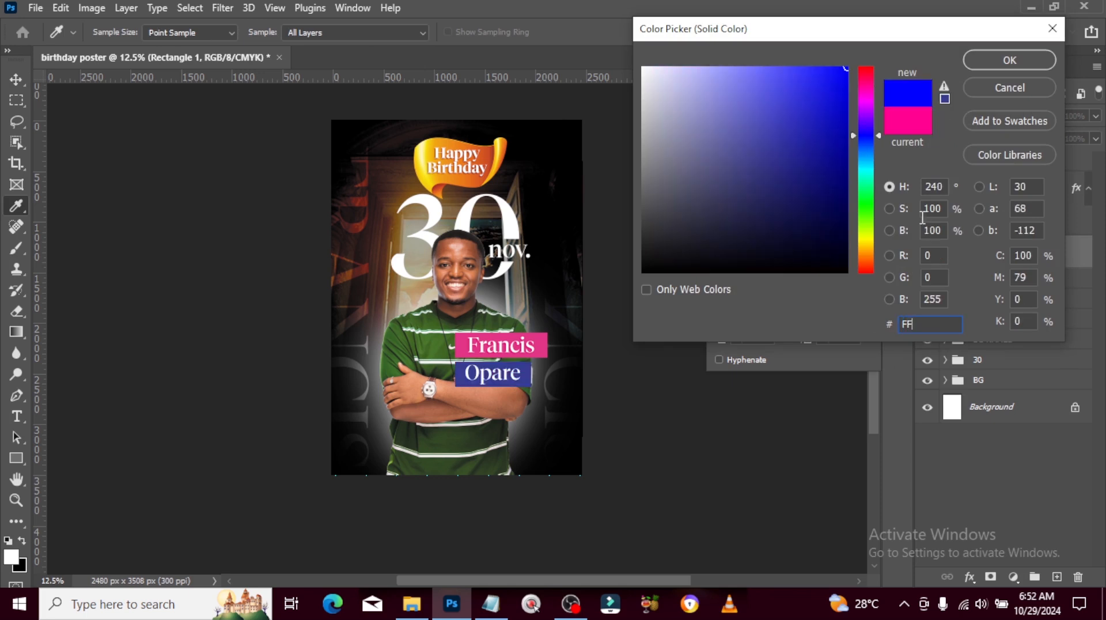
pyautogui.write('C000')
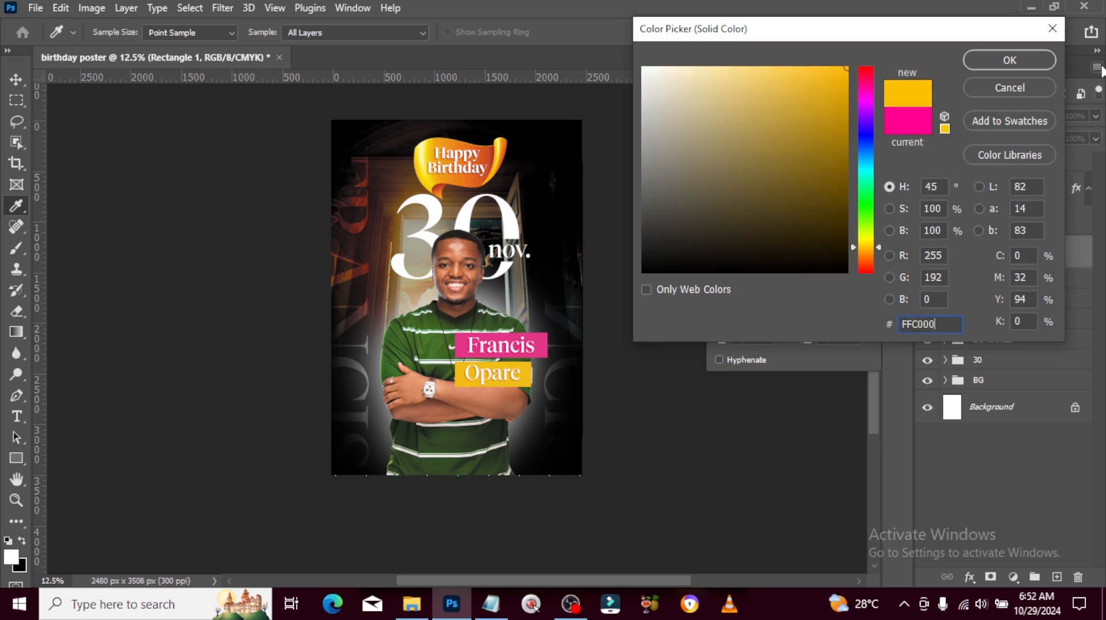
pyautogui.click(1010, 60)
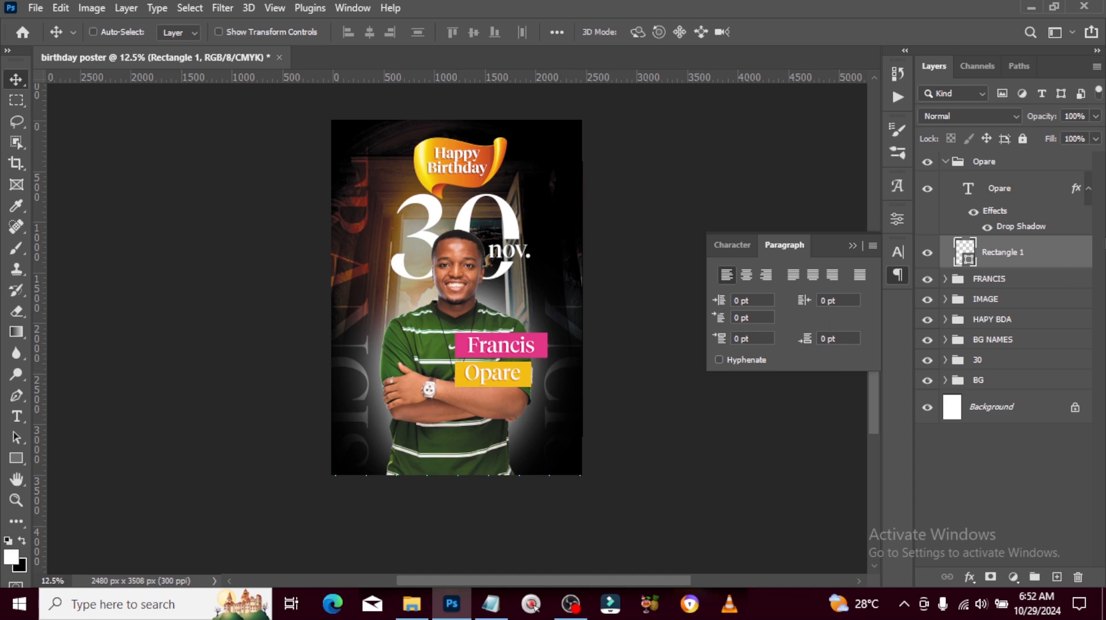
# Collapse the surname text's effects list and the surname label's layer group
pyautogui.click(1091, 193)
pyautogui.click(956, 161)
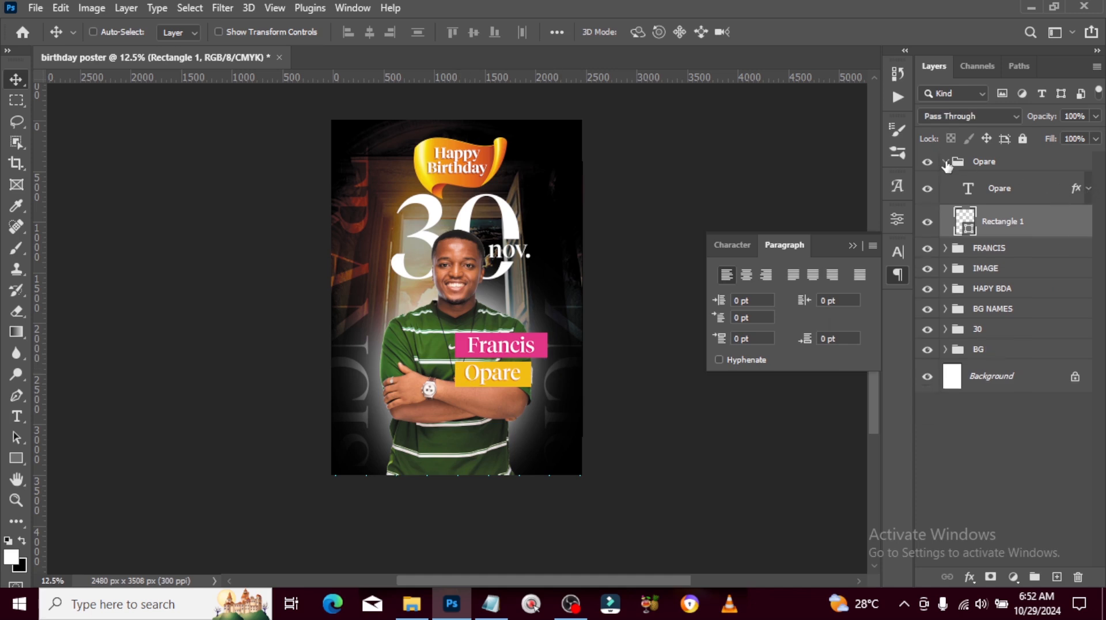
pyautogui.click(945, 162)
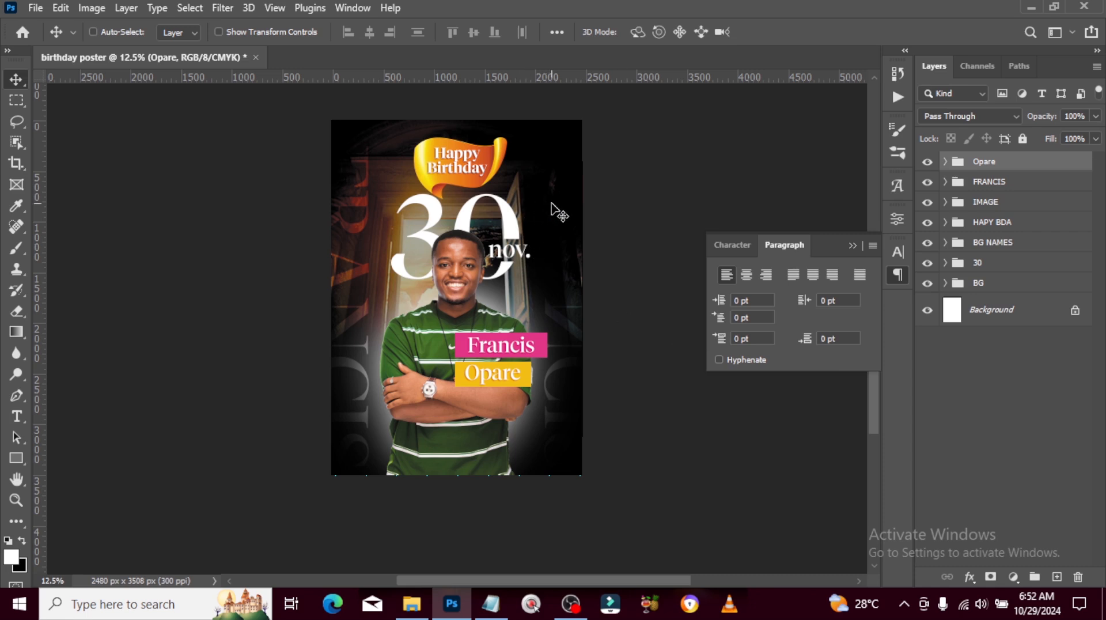
# Place the gold confetti image "pngwing.com (46) copy" from the FILES folder onto the poster
pyautogui.click(411, 603)
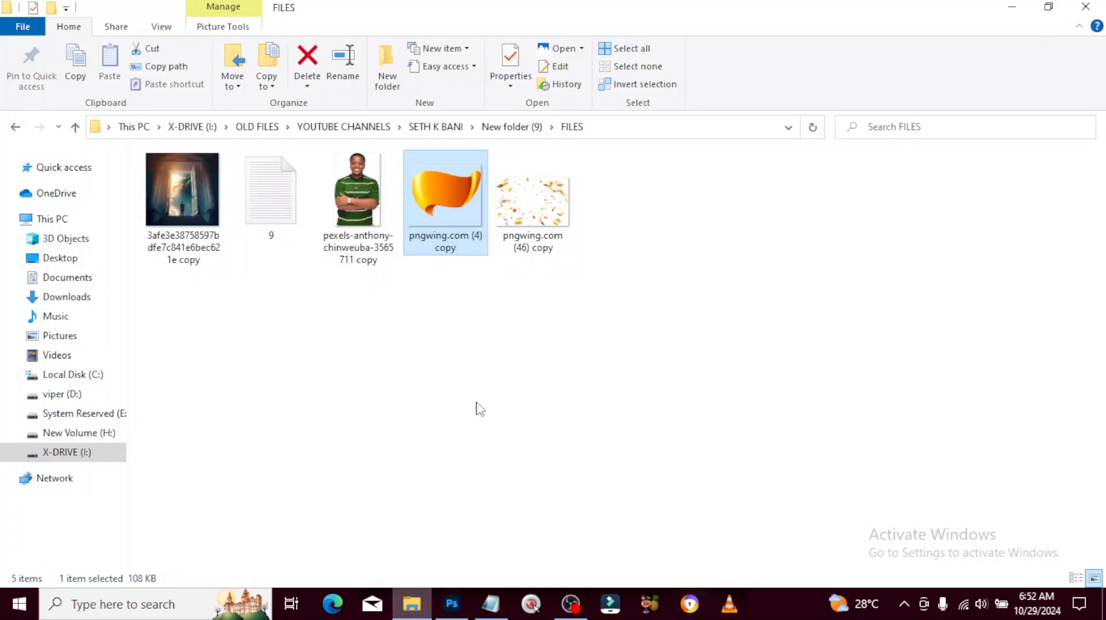
pyautogui.moveTo(536, 208); pyautogui.dragTo(476, 344)
pyautogui.rightClick(506, 299)
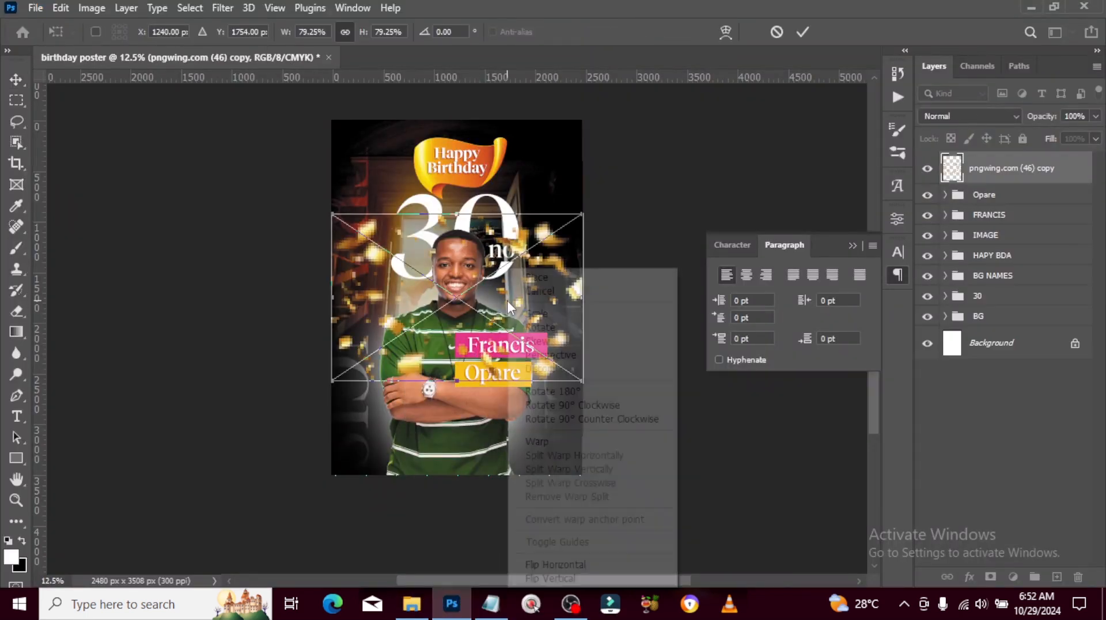
pyautogui.click(581, 418)
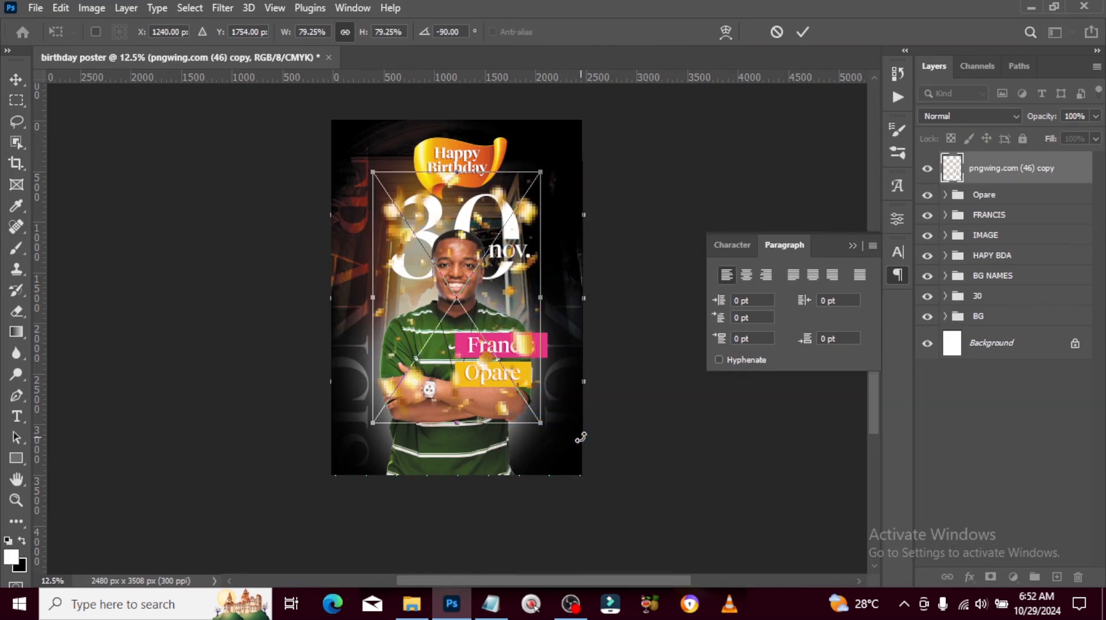
pyautogui.rightClick(517, 314)
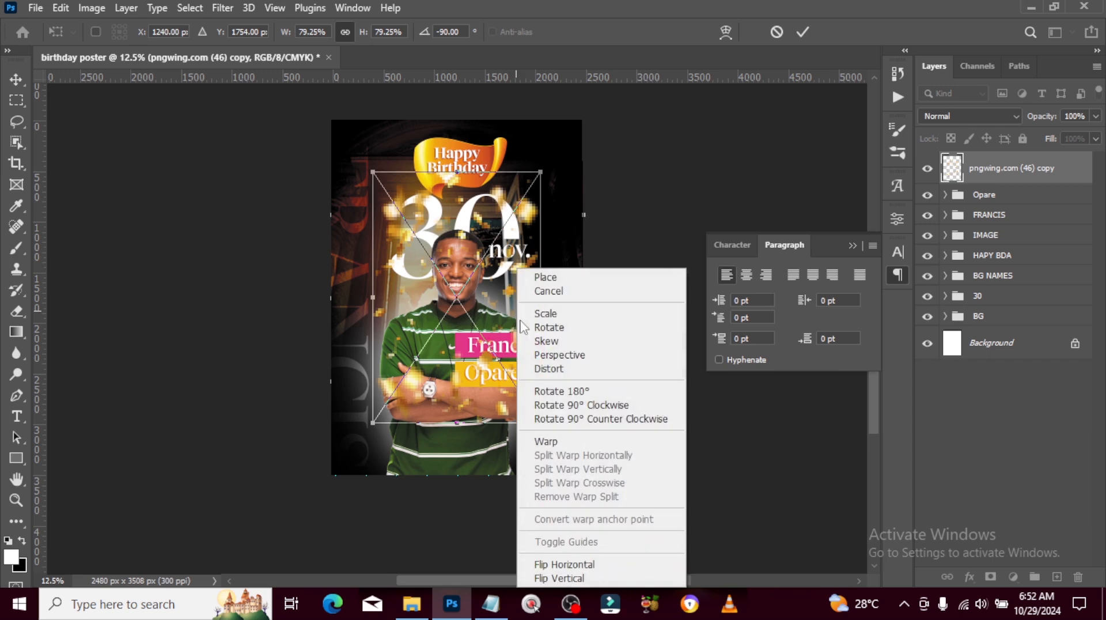
pyautogui.click(586, 404)
# Rotate the placed confetti 90° clockwise and scale it to about 115% so it covers the whole poster
pyautogui.rightClick(520, 333)
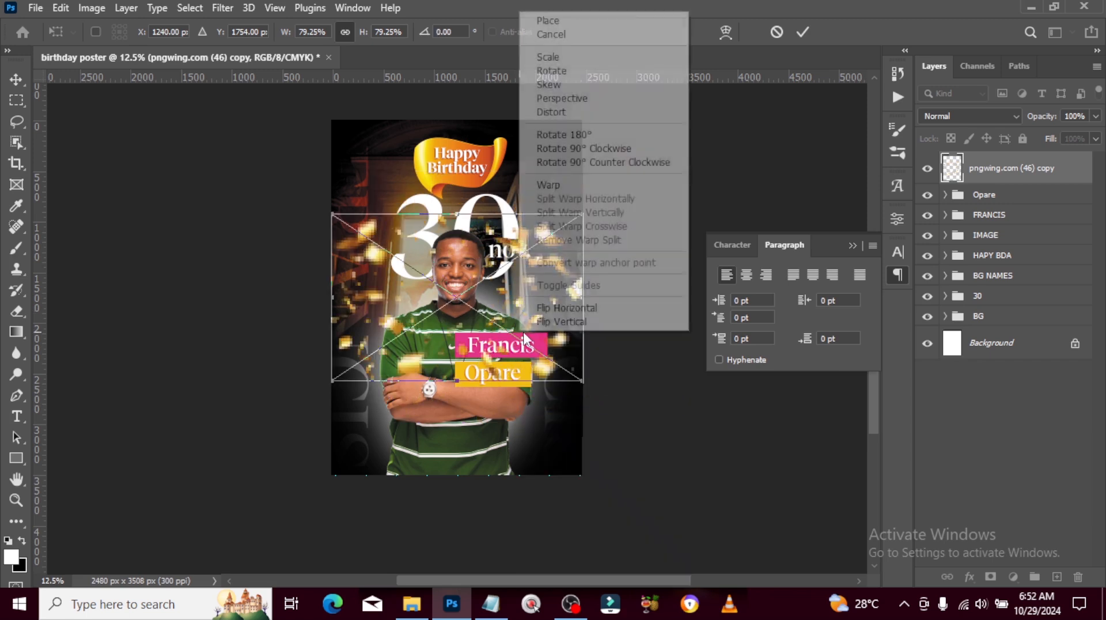
pyautogui.click(603, 149)
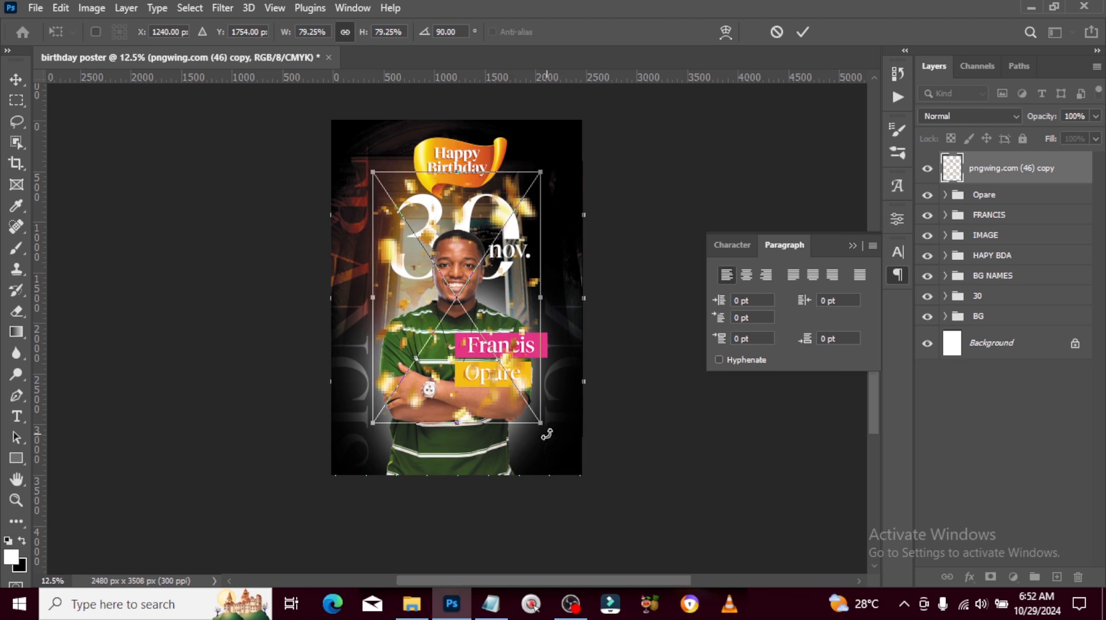
pyautogui.moveTo(541, 423); pyautogui.dragTo(584, 477)
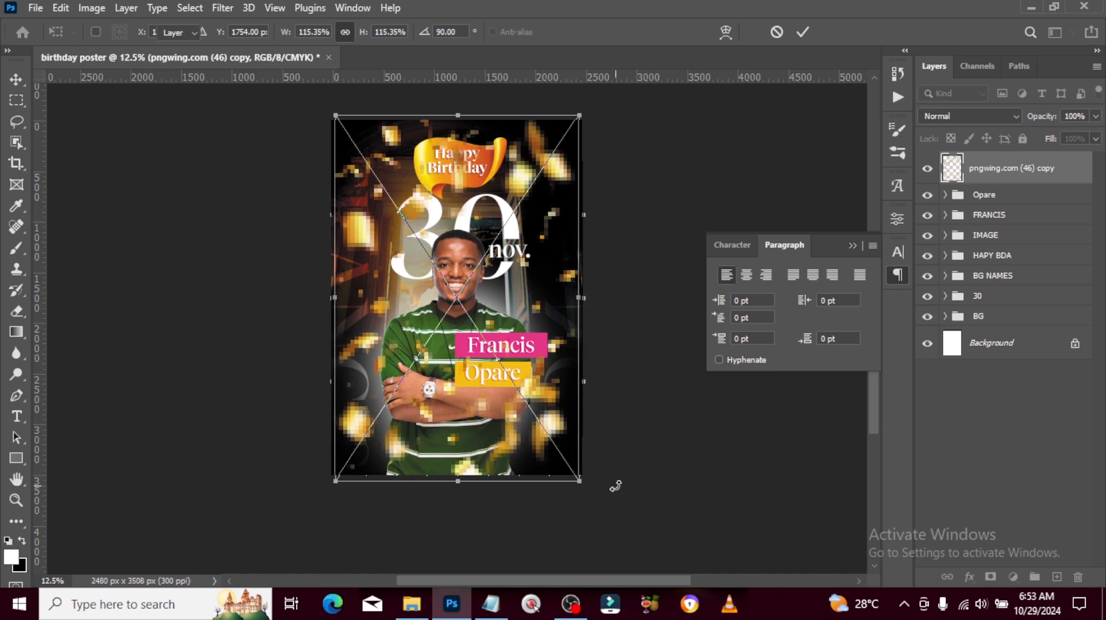
pyautogui.press('Return')
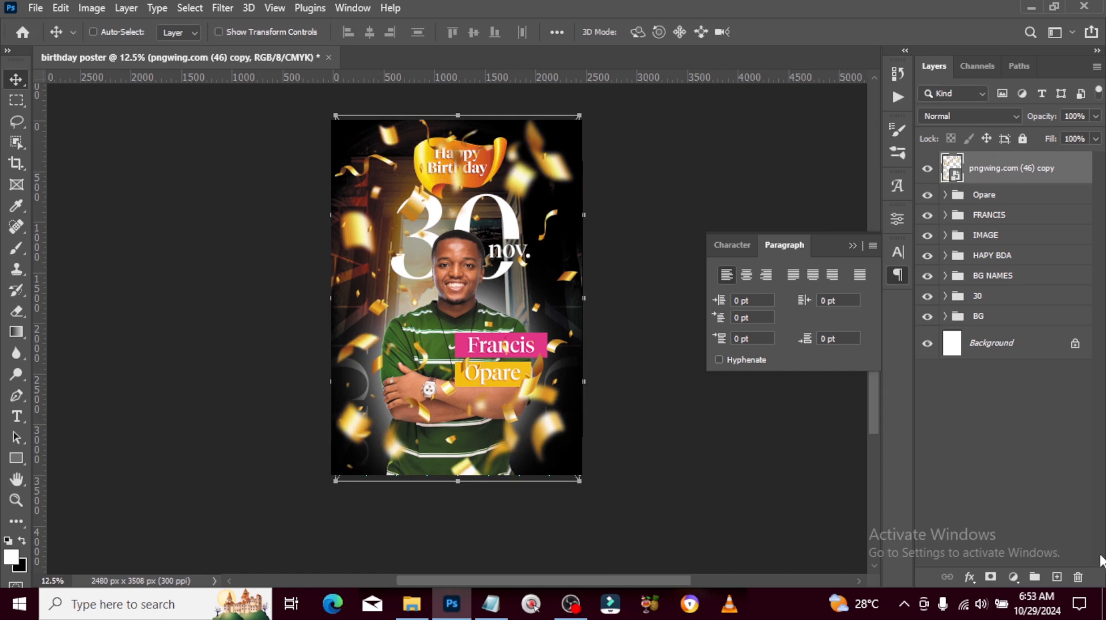
# Add a layer mask to the confetti layer and set up a black brush at 200 px
pyautogui.click(990, 577)
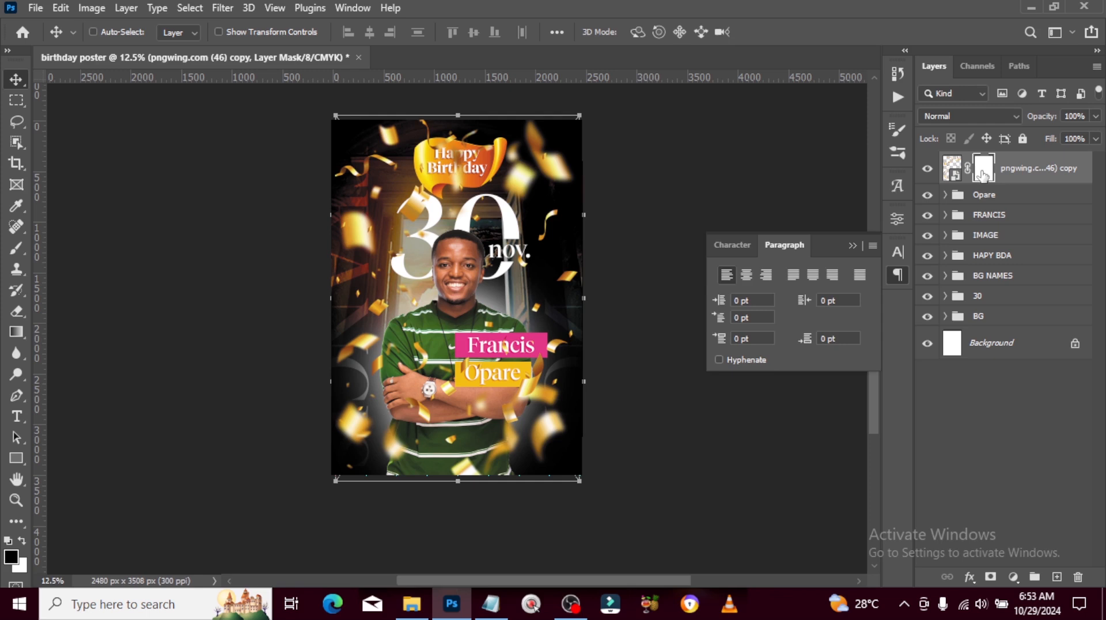
pyautogui.click(16, 248)
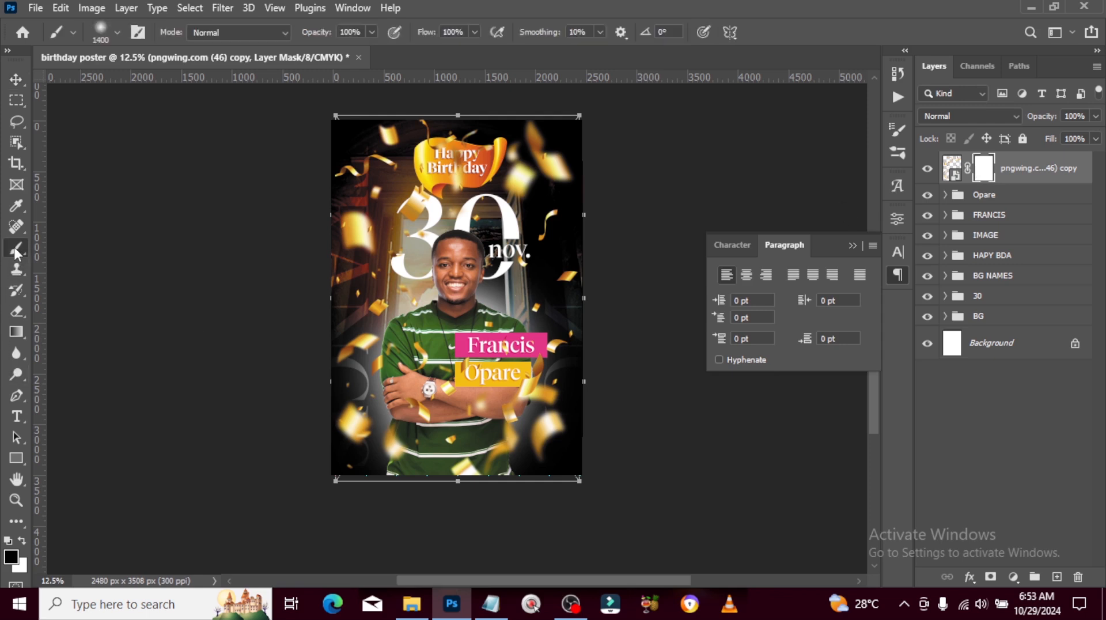
pyautogui.click(117, 32)
pyautogui.click(34, 183)
pyautogui.press('Return')
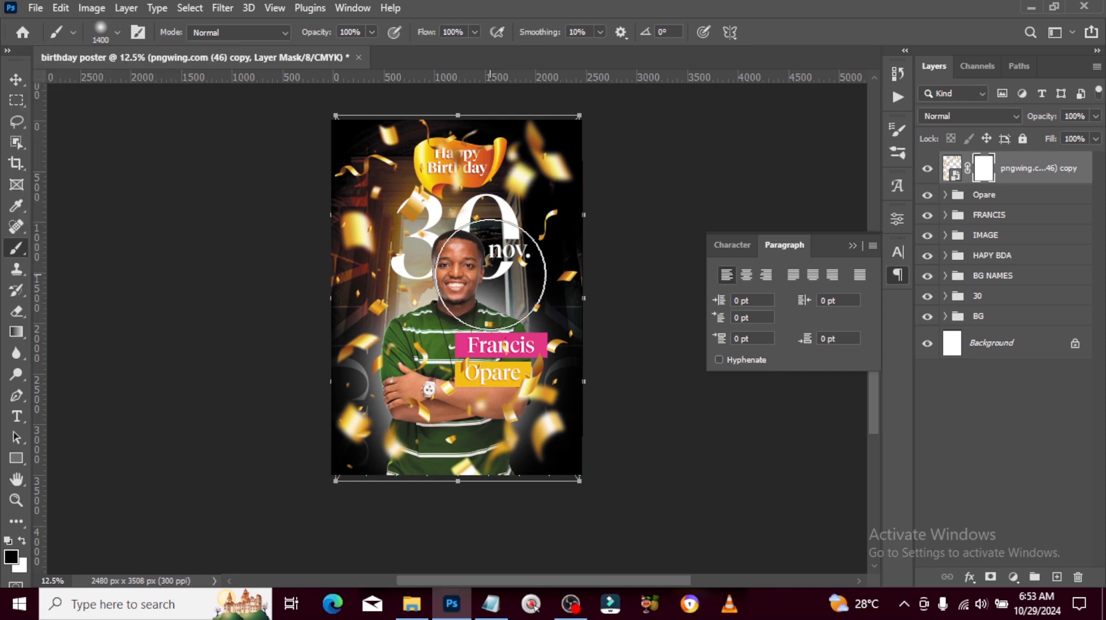
pyautogui.press('[')
pyautogui.press('[')
pyautogui.press('[')
pyautogui.press('[')
pyautogui.press('[')
pyautogui.press('[')
pyautogui.press('[')
pyautogui.press('[')
pyautogui.press('[')
pyautogui.press('[')
pyautogui.press('[')
pyautogui.press('[')
pyautogui.press('[')
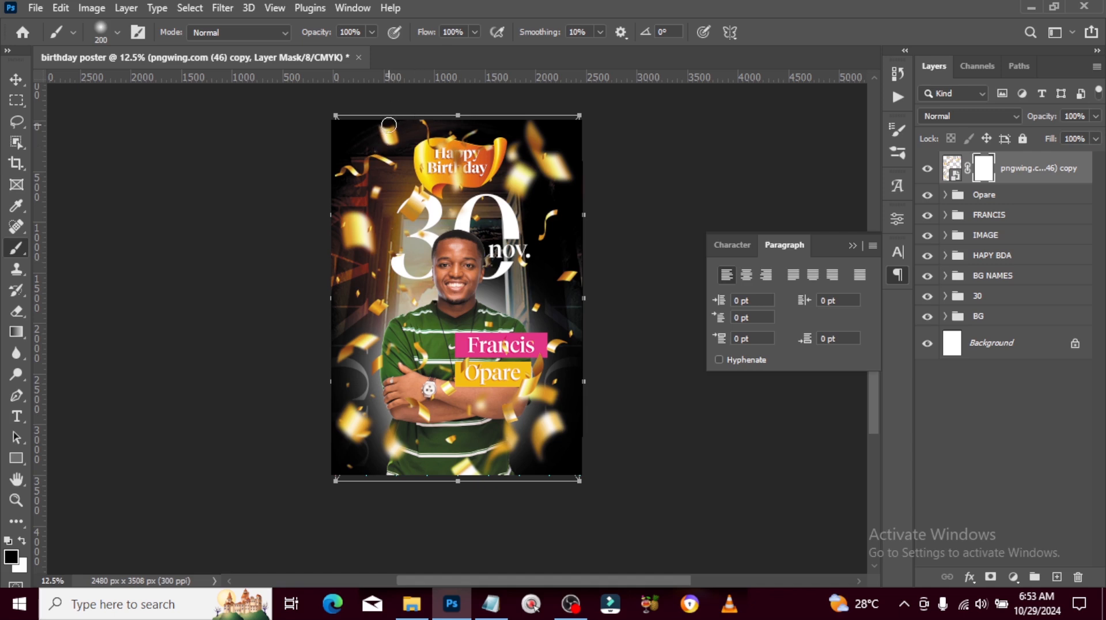
# Paint black on the confetti's layer mask over selected confetti pieces across the poster
pyautogui.moveTo(389, 125)
pyautogui.mouseDown()
pyautogui.moveTo(394, 138)
pyautogui.moveTo(378, 126)
pyautogui.moveTo(389, 164)
pyautogui.moveTo(329, 166)
pyautogui.moveTo(340, 167)
pyautogui.mouseUp()
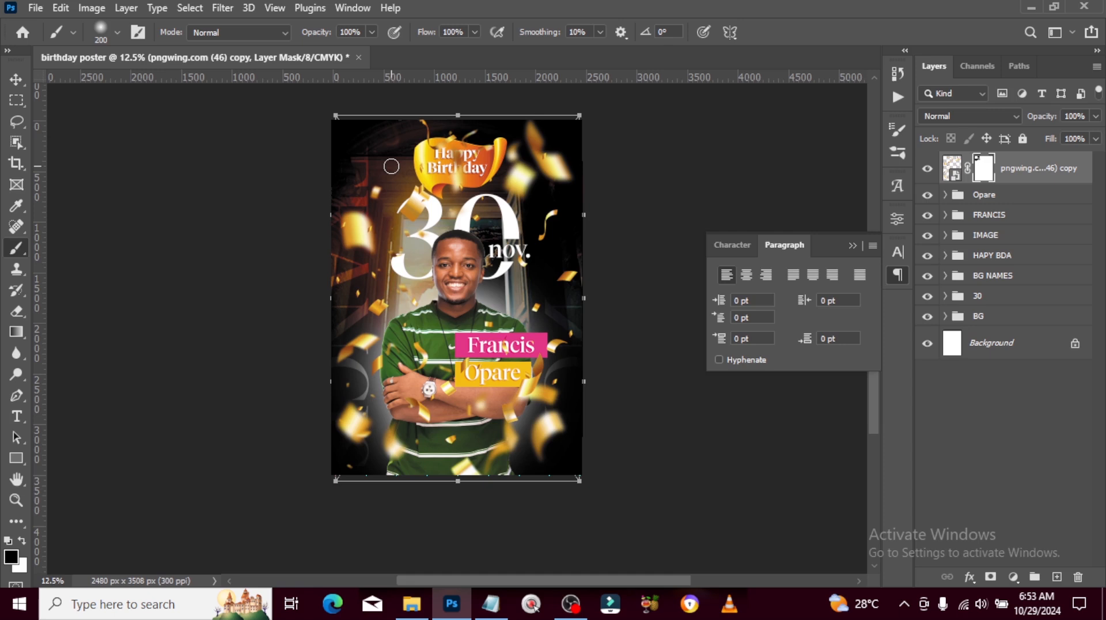
pyautogui.scroll(1, 391, 167)
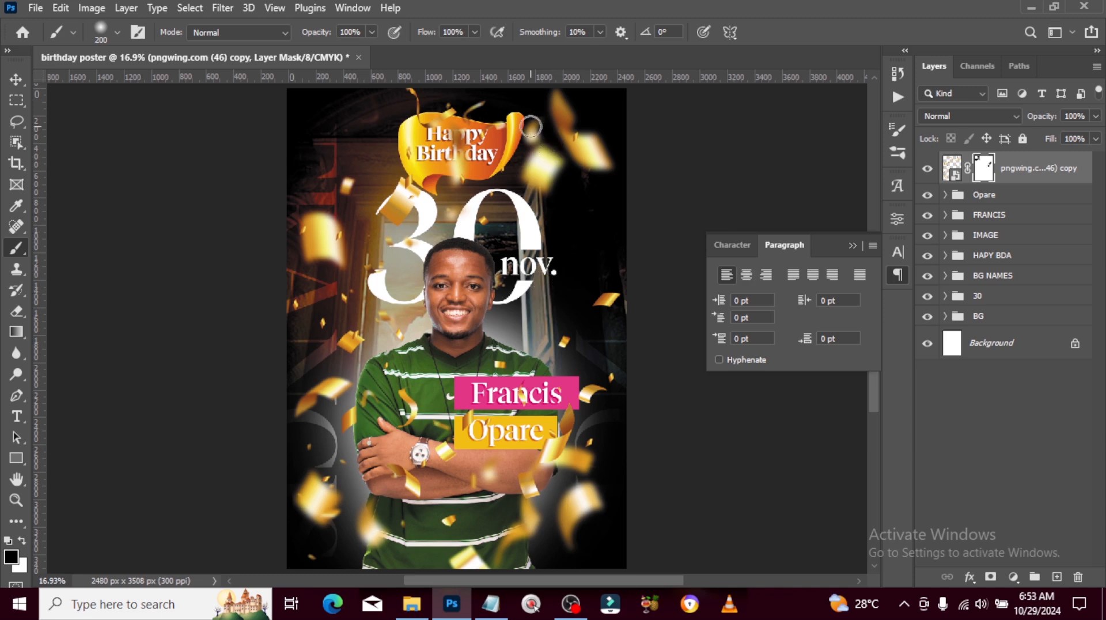
pyautogui.moveTo(541, 128)
pyautogui.mouseDown()
pyautogui.moveTo(551, 97)
pyautogui.moveTo(588, 146)
pyautogui.moveTo(620, 162)
pyautogui.moveTo(590, 124)
pyautogui.moveTo(618, 176)
pyautogui.moveTo(551, 119)
pyautogui.moveTo(583, 171)
pyautogui.moveTo(587, 145)
pyautogui.moveTo(561, 80)
pyautogui.moveTo(581, 120)
pyautogui.moveTo(569, 99)
pyautogui.mouseUp()
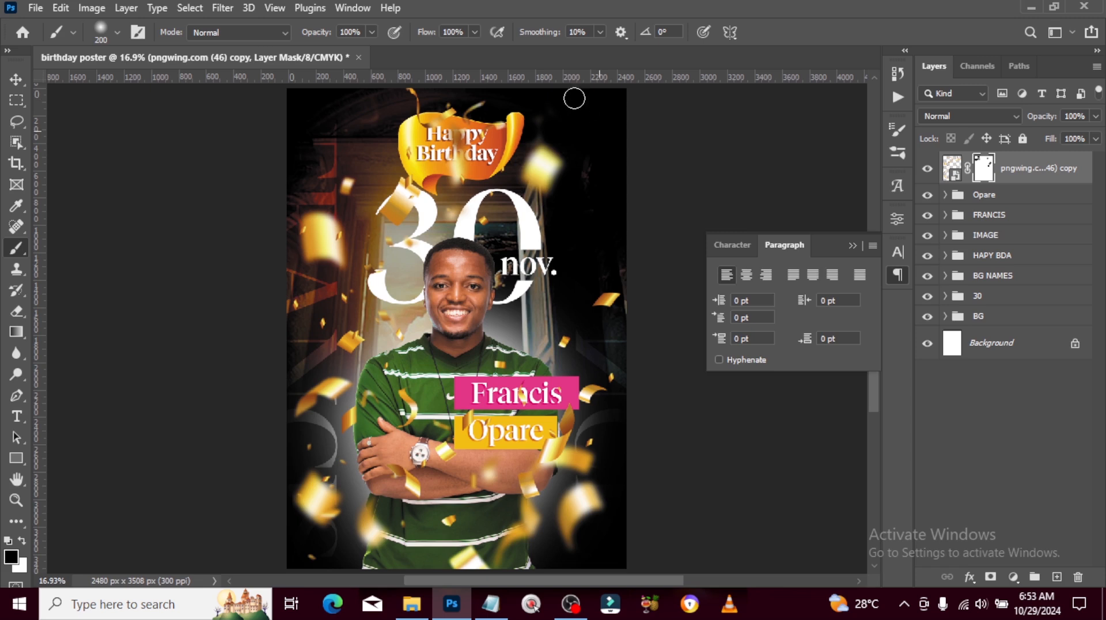
pyautogui.moveTo(428, 114)
pyautogui.mouseDown()
pyautogui.moveTo(456, 106)
pyautogui.moveTo(431, 112)
pyautogui.moveTo(399, 86)
pyautogui.moveTo(421, 96)
pyautogui.mouseUp()
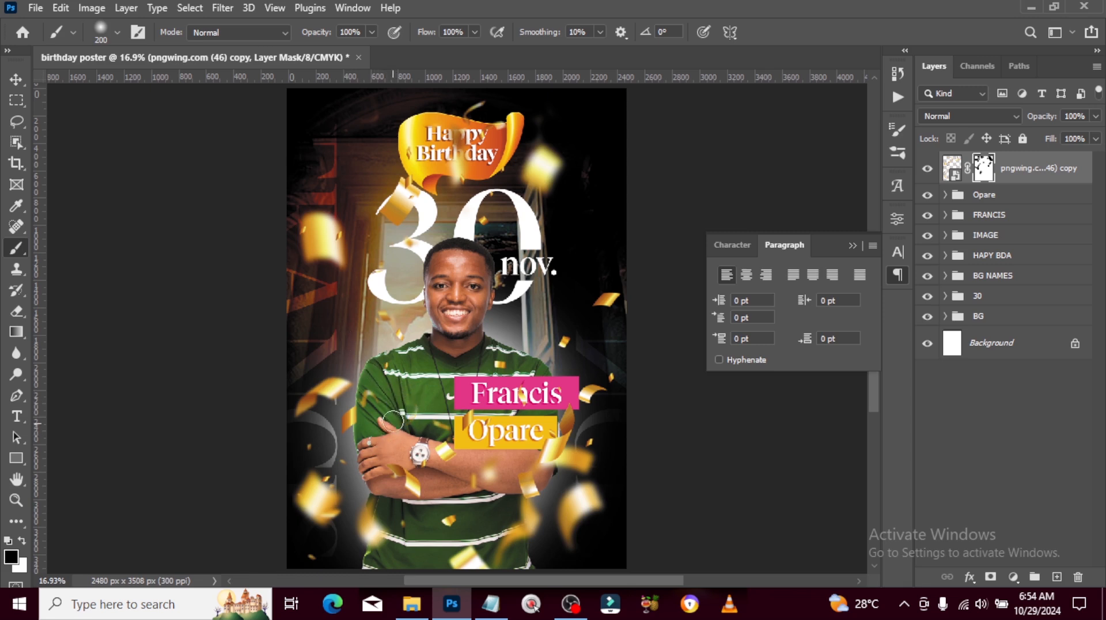
pyautogui.scroll(-1, 364, 365)
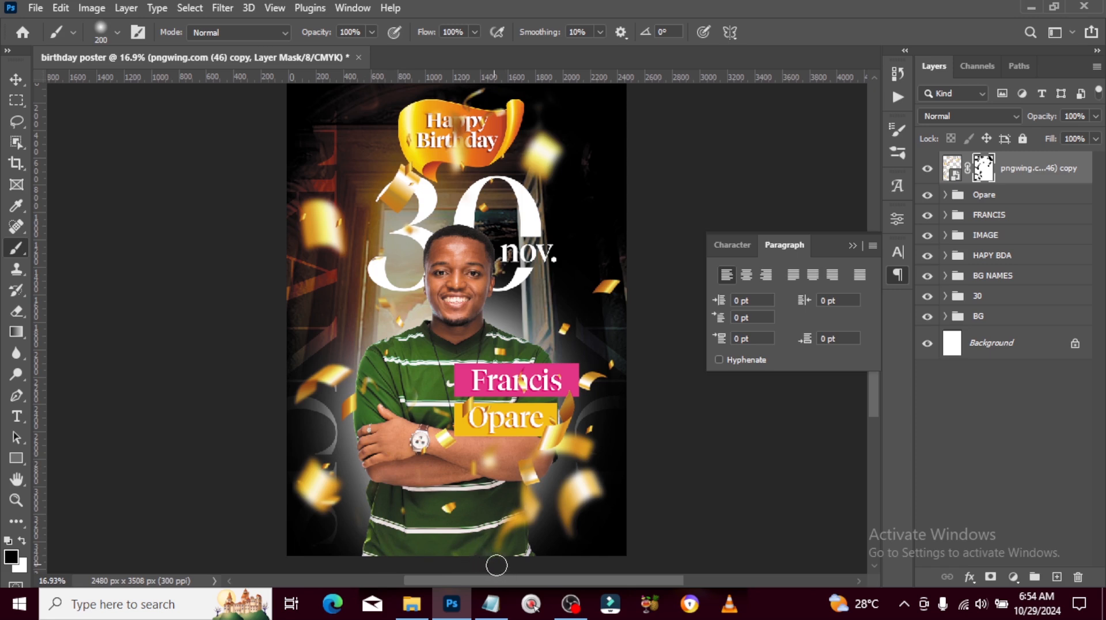
pyautogui.moveTo(564, 487)
pyautogui.mouseDown()
pyautogui.moveTo(568, 515)
pyautogui.moveTo(604, 495)
pyautogui.moveTo(578, 481)
pyautogui.moveTo(596, 475)
pyautogui.moveTo(567, 484)
pyautogui.mouseUp()
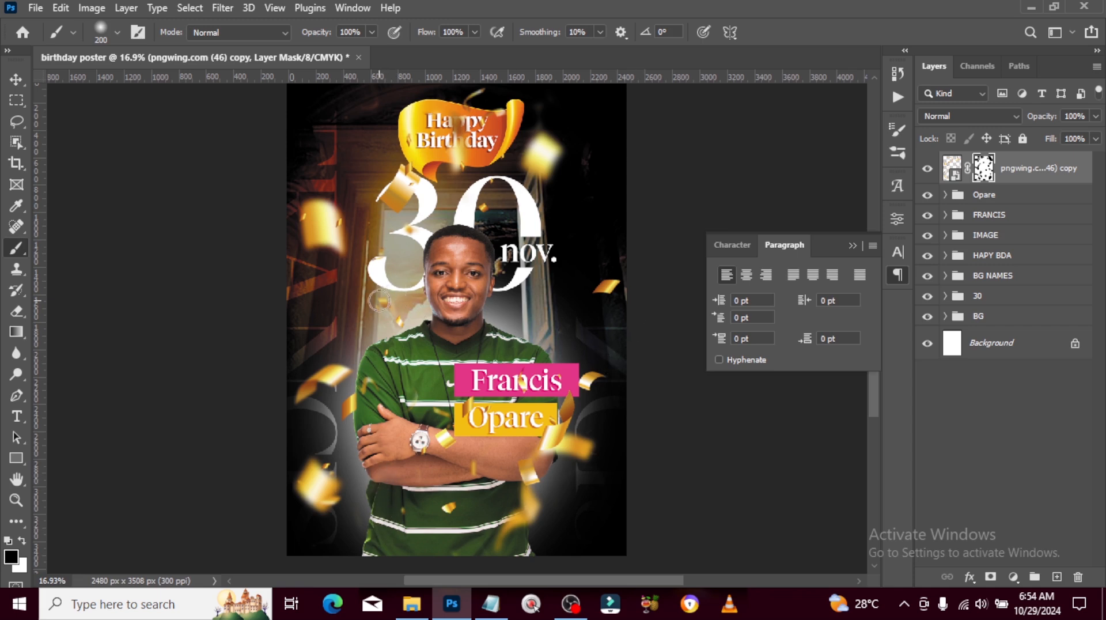
# Invert the confetti's layer mask so only the painted pieces show
pyautogui.doubleClick(984, 167)
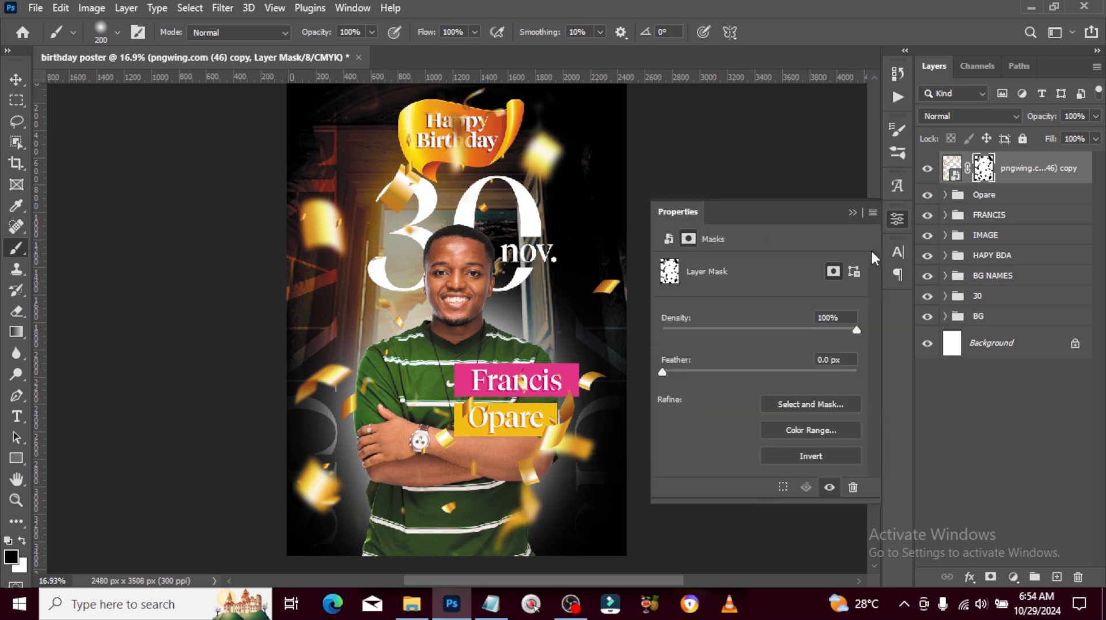
pyautogui.click(810, 456)
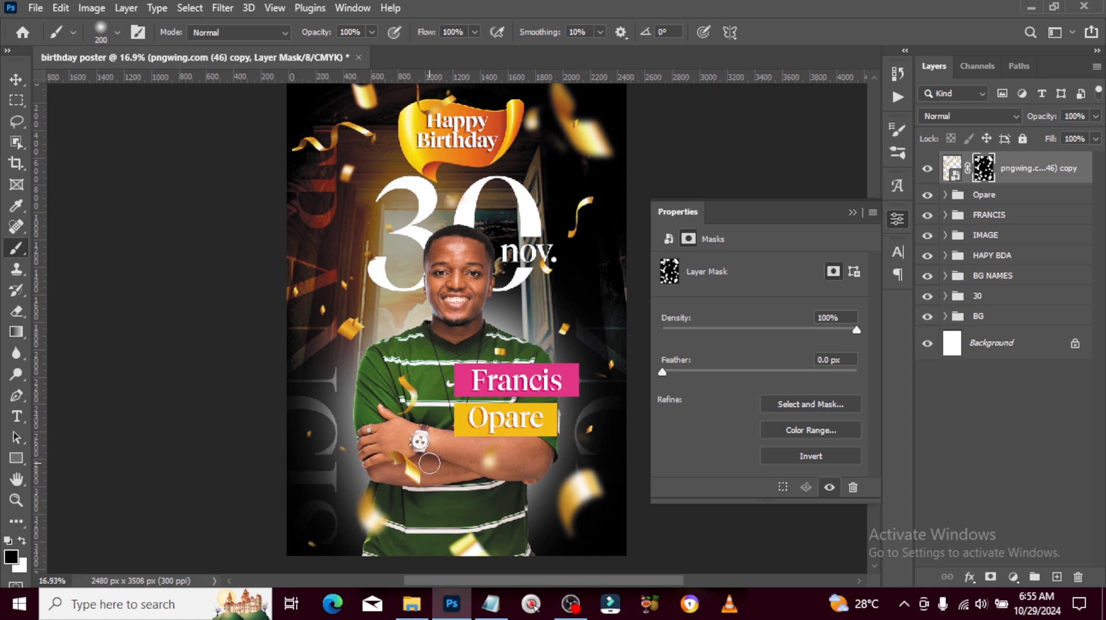
pyautogui.click(851, 213)
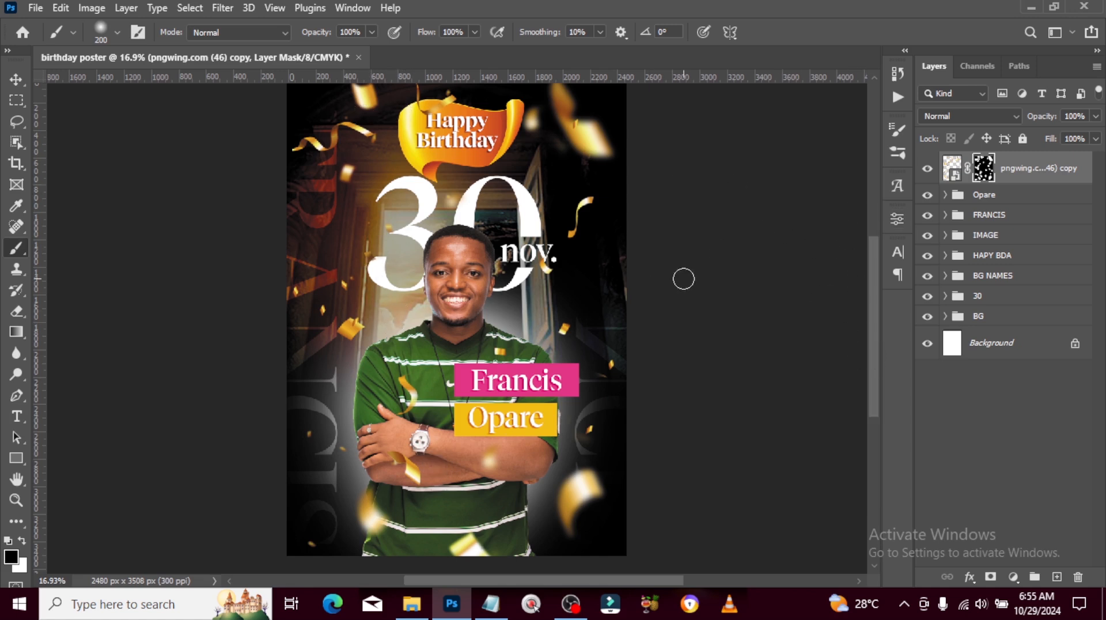
# Group the confetti layer and name the group "motion"
pyautogui.hotkey('ctrl', '-')
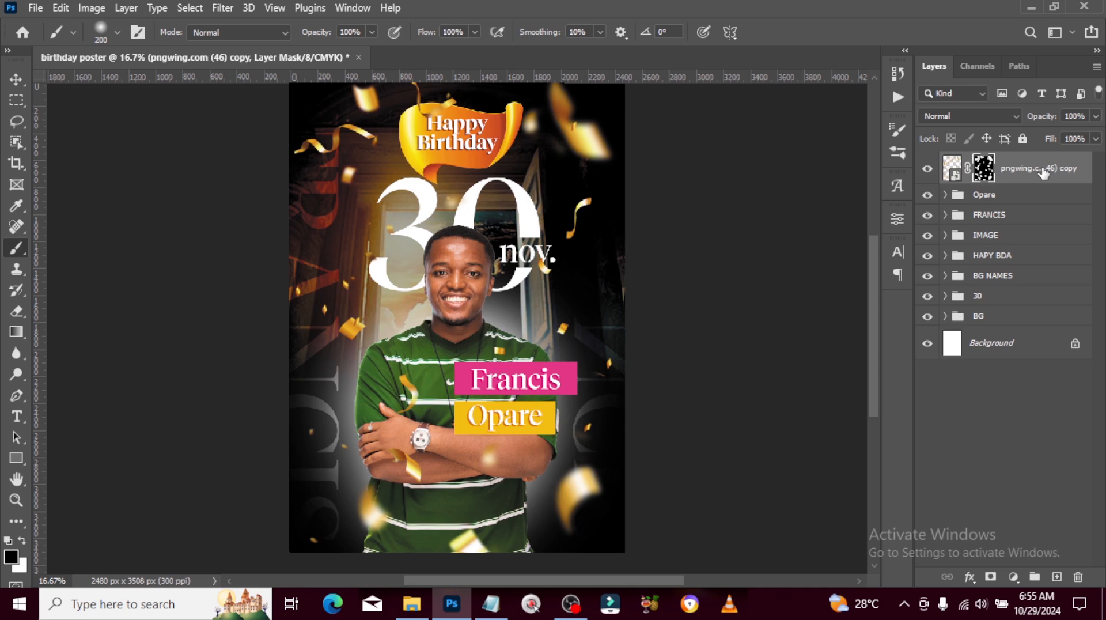
pyautogui.hotkey('ctrl', 'g')
pyautogui.doubleClick(987, 164)
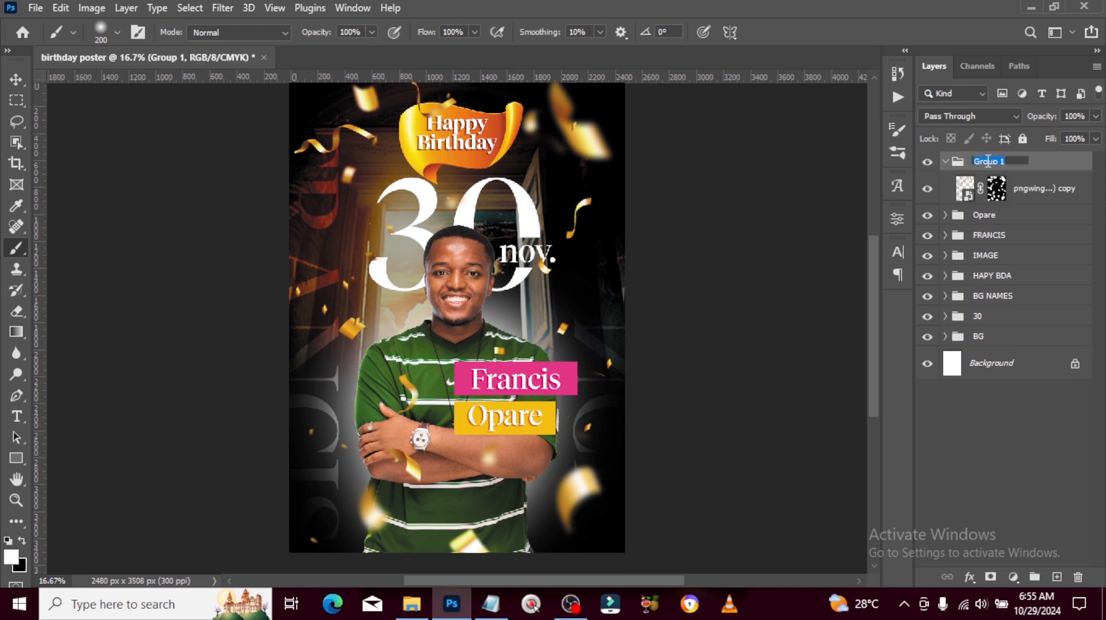
pyautogui.write('motion')
pyautogui.press('Return')
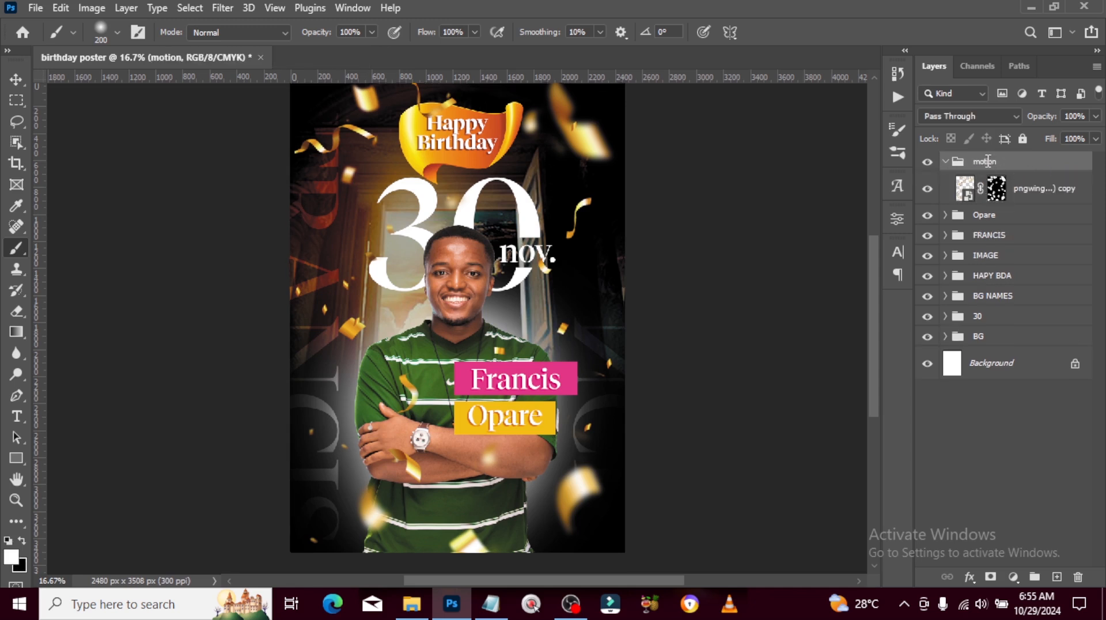
# Rename the confetti group "ribbon" and collapse it
pyautogui.doubleClick(986, 162)
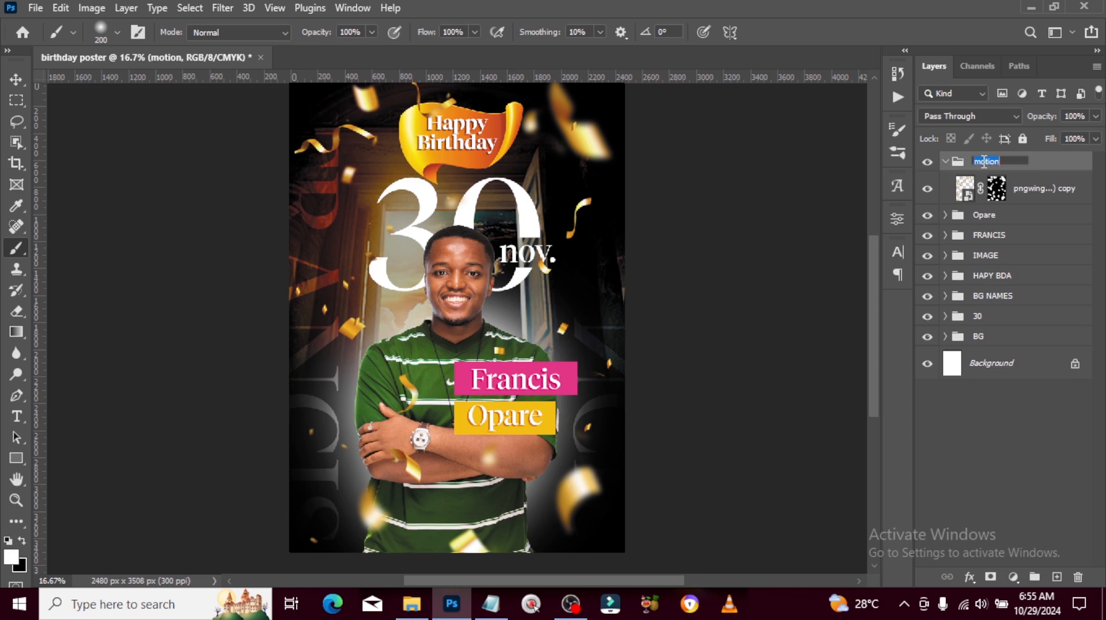
pyautogui.write('ribb')
pyautogui.press('Return')
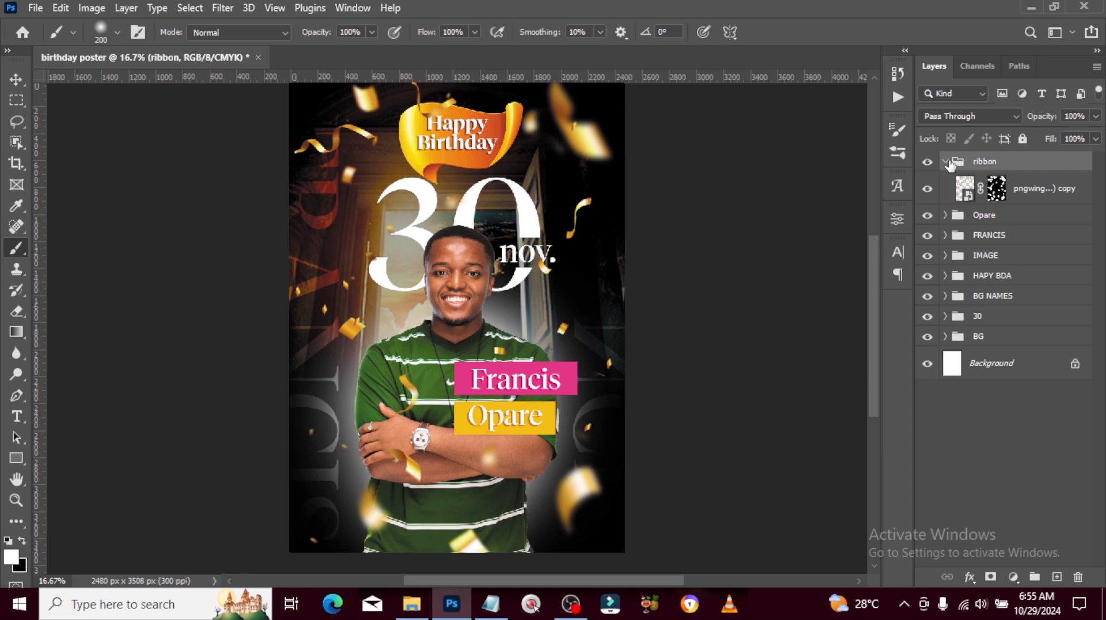
pyautogui.click(946, 163)
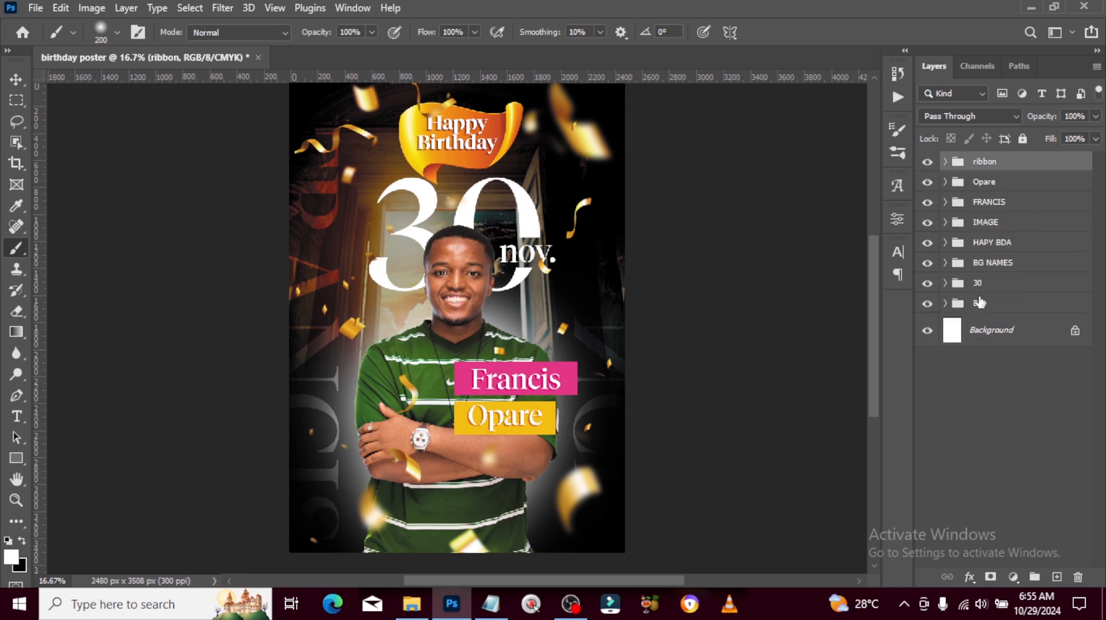
# Convert the portrait layer inside the IMAGE group to a smart object
pyautogui.click(983, 222)
pyautogui.click(945, 222)
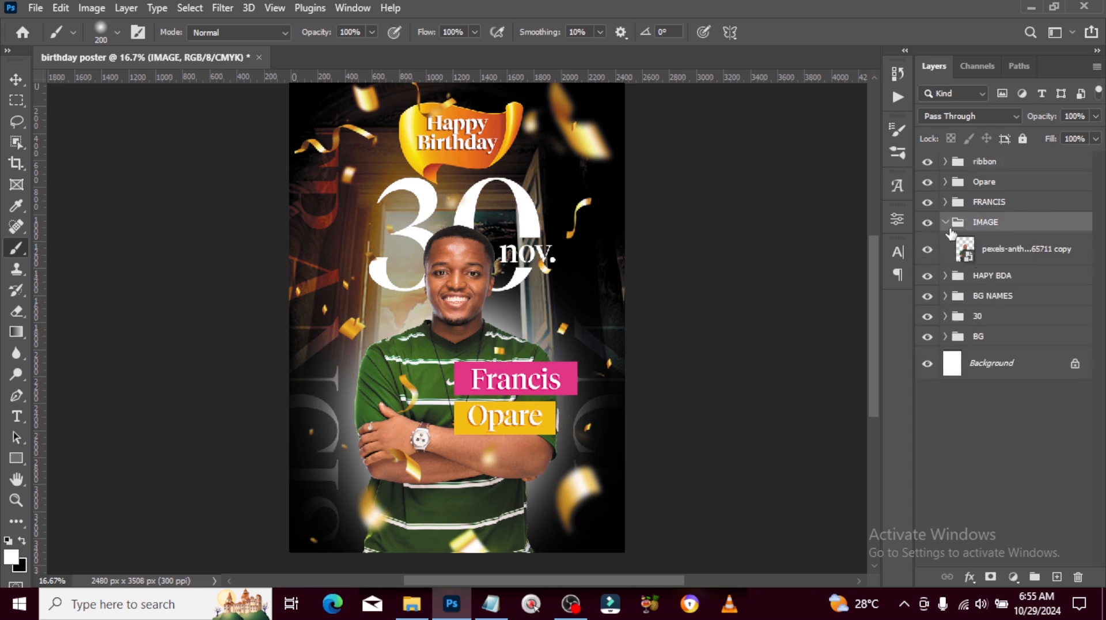
pyautogui.click(998, 259)
pyautogui.rightClick(1052, 258)
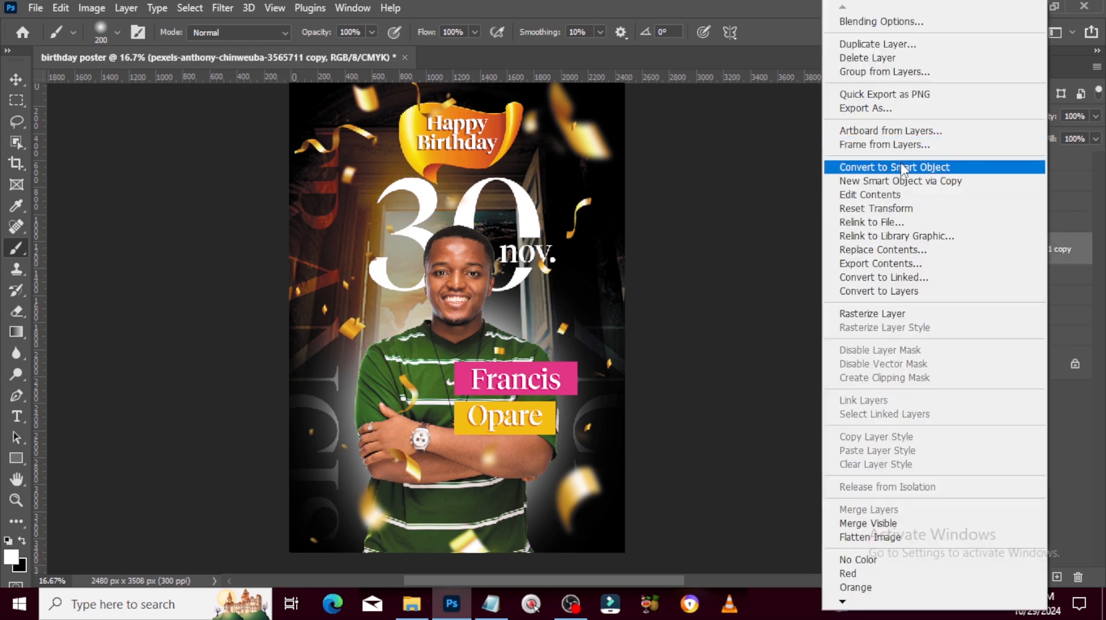
pyautogui.click(901, 165)
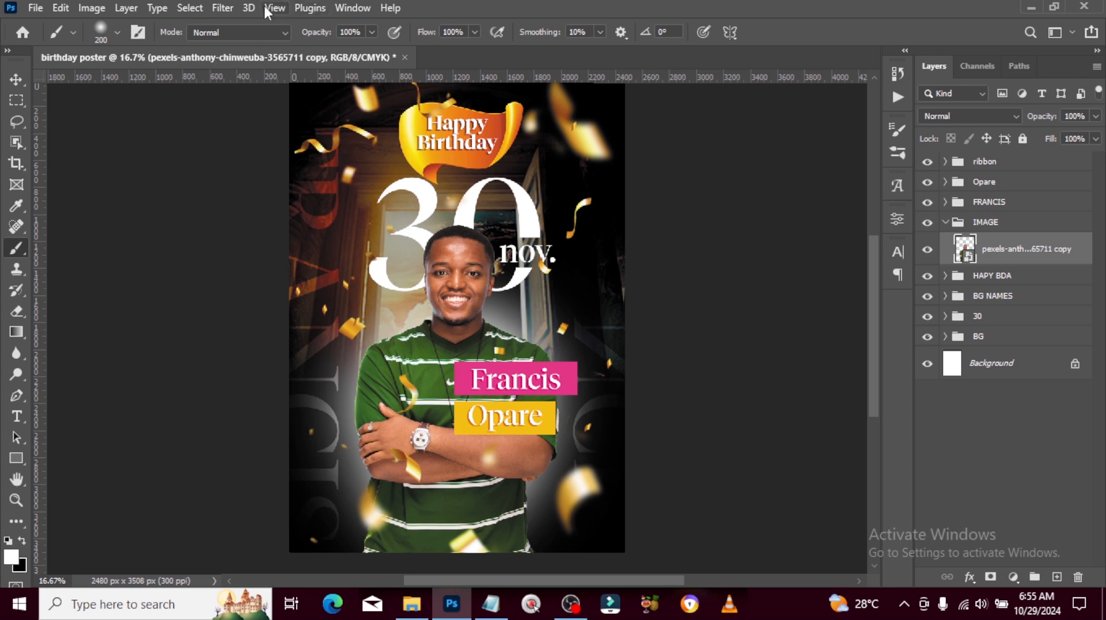
# Apply a Camera Raw filter to the portrait with contrast +68, highlights -100, shadows +100, whites +68 and blacks +80
pyautogui.click(223, 8)
pyautogui.click(240, 131)
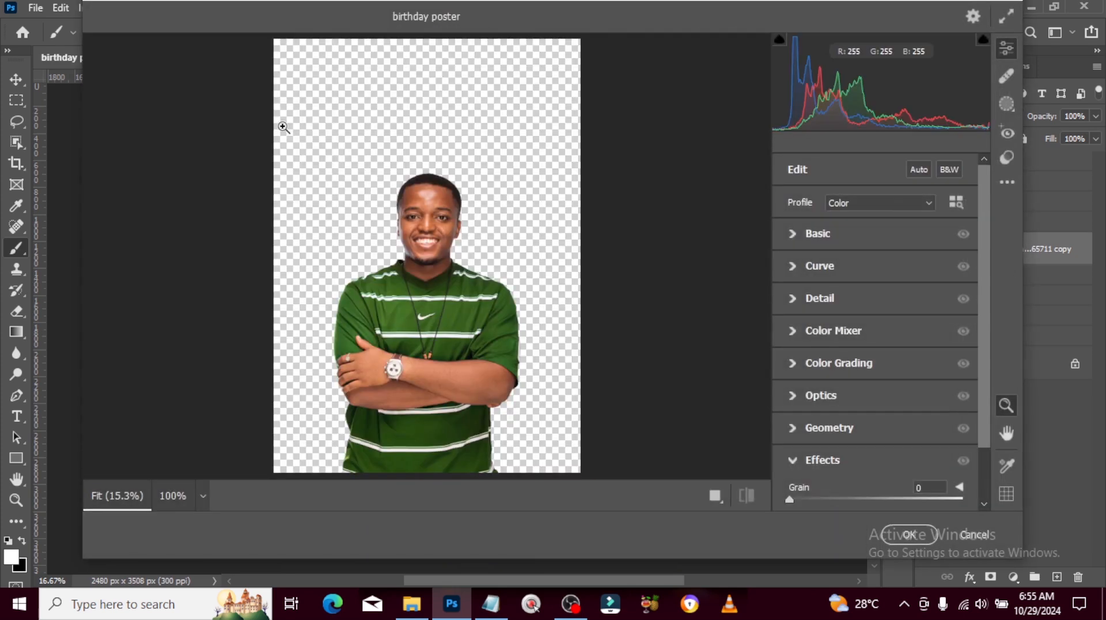
pyautogui.click(793, 232)
pyautogui.moveTo(876, 321); pyautogui.dragTo(939, 327)
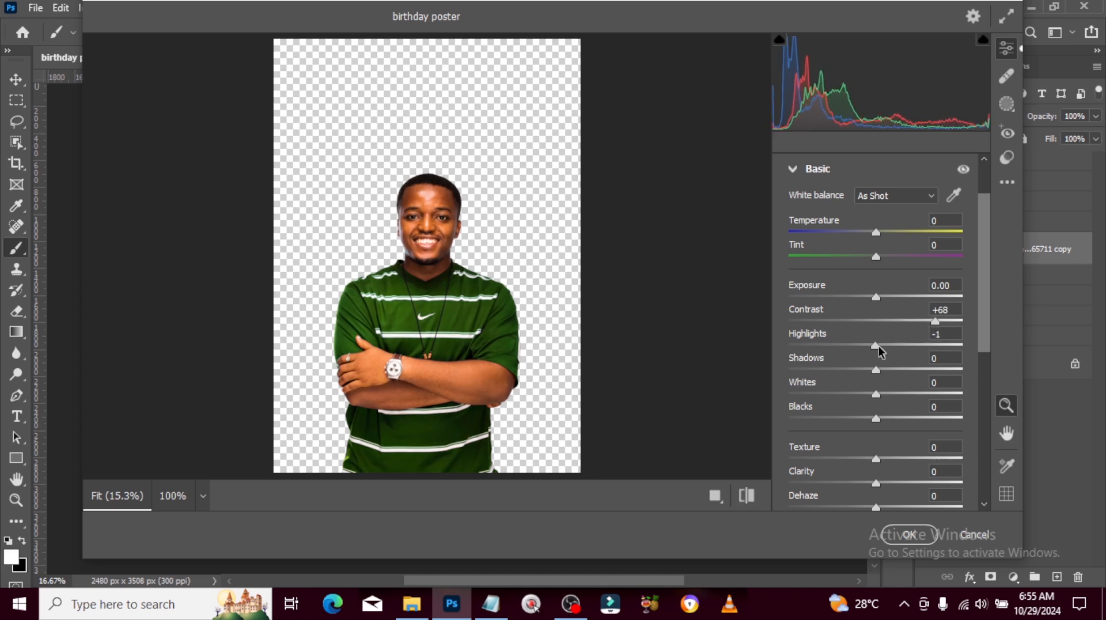
pyautogui.moveTo(876, 345); pyautogui.dragTo(768, 357)
pyautogui.moveTo(876, 370); pyautogui.dragTo(1022, 365)
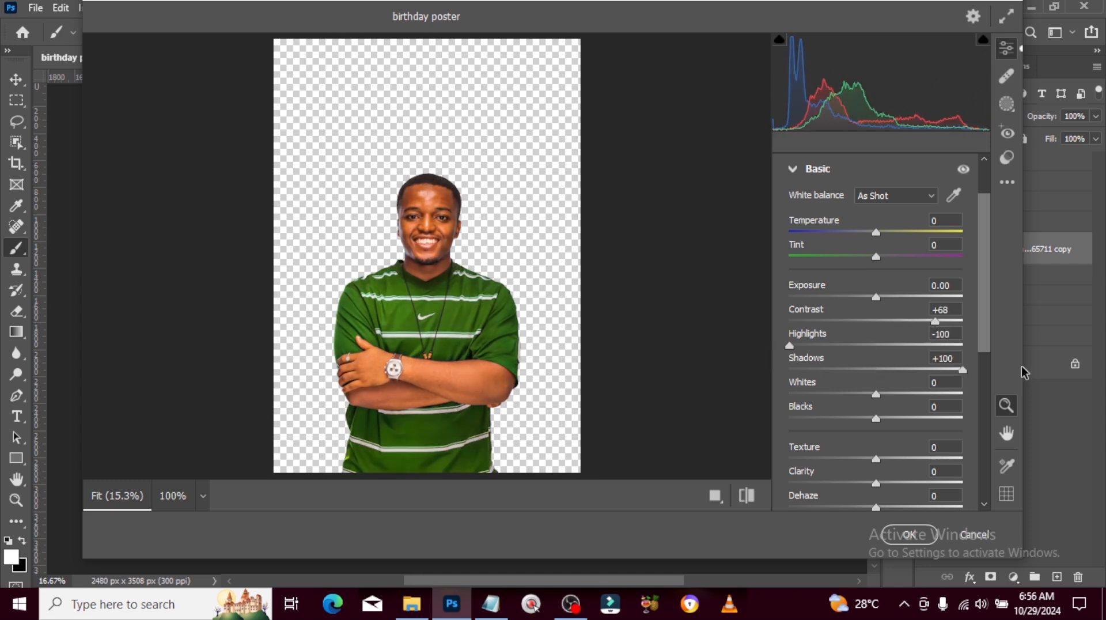
pyautogui.moveTo(876, 394); pyautogui.dragTo(939, 393)
pyautogui.moveTo(876, 419); pyautogui.dragTo(948, 422)
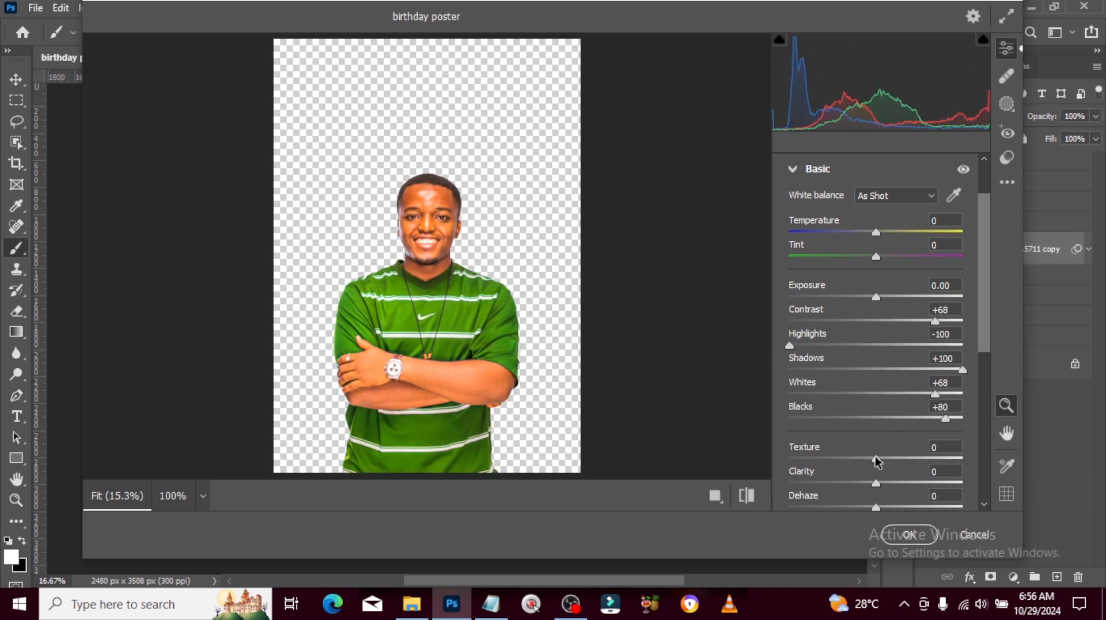
# Raise the portrait's texture and clarity to +100 each and collapse the Basic adjustments
pyautogui.moveTo(902, 461); pyautogui.dragTo(990, 459)
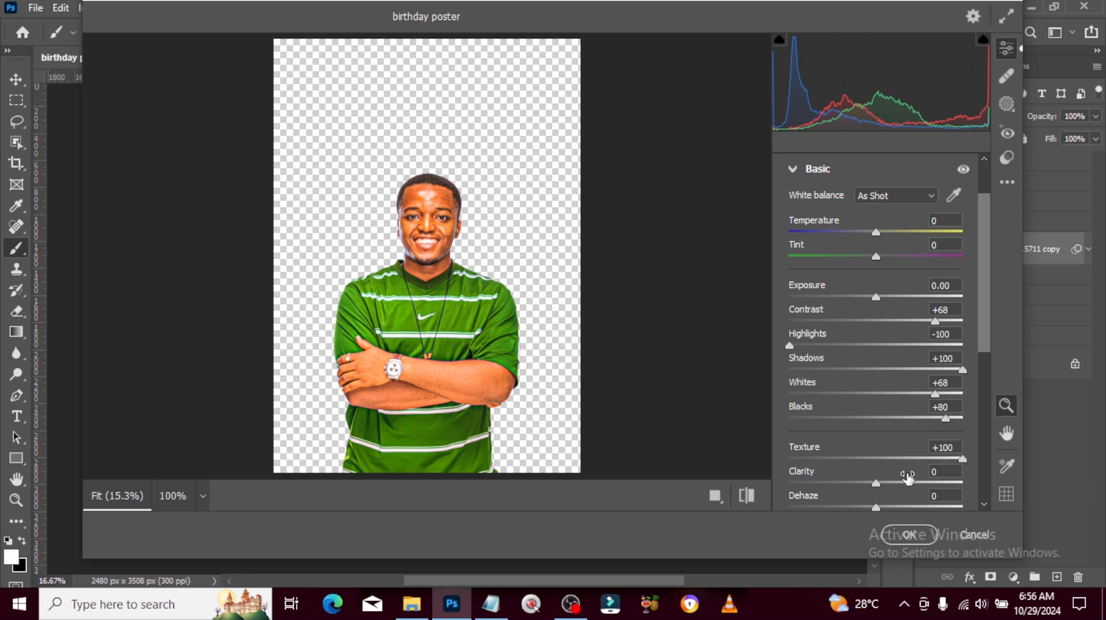
pyautogui.moveTo(876, 484); pyautogui.dragTo(1022, 487)
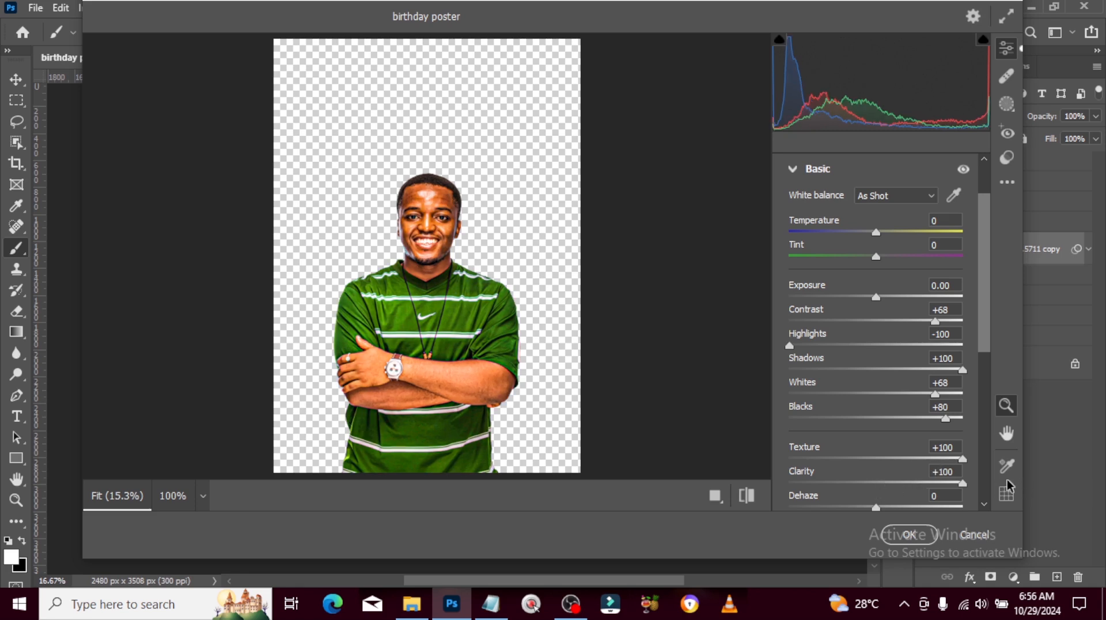
pyautogui.click(794, 169)
# Set the portrait's sharpening to 54 and noise reduction to 12, and raise its color noise reduction
pyautogui.click(794, 299)
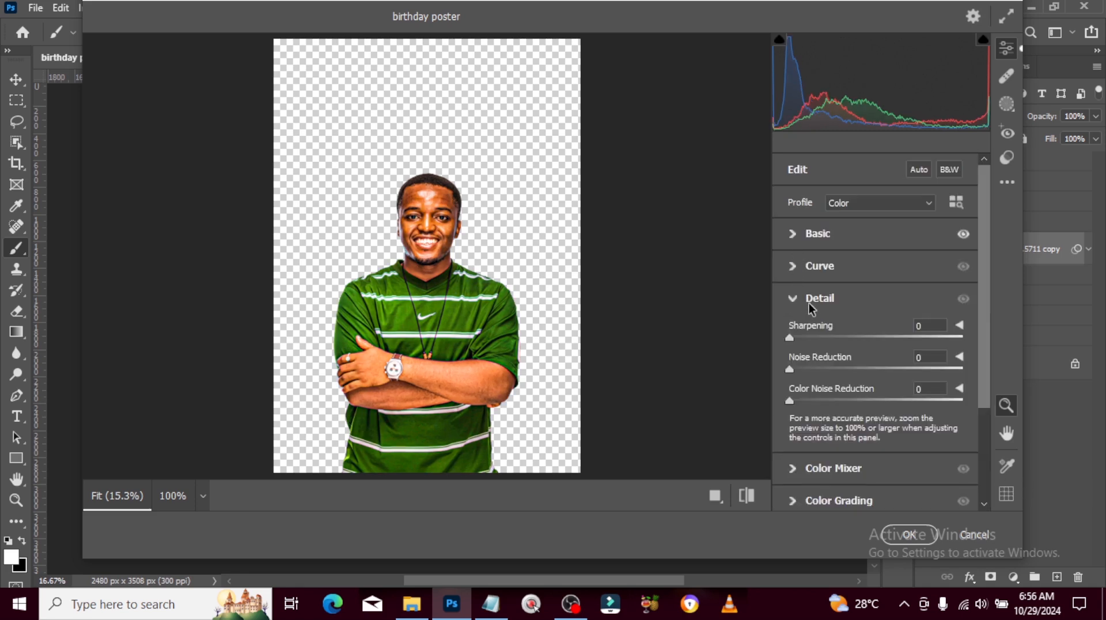
pyautogui.moveTo(790, 337); pyautogui.dragTo(850, 337)
pyautogui.moveTo(799, 370); pyautogui.dragTo(806, 370)
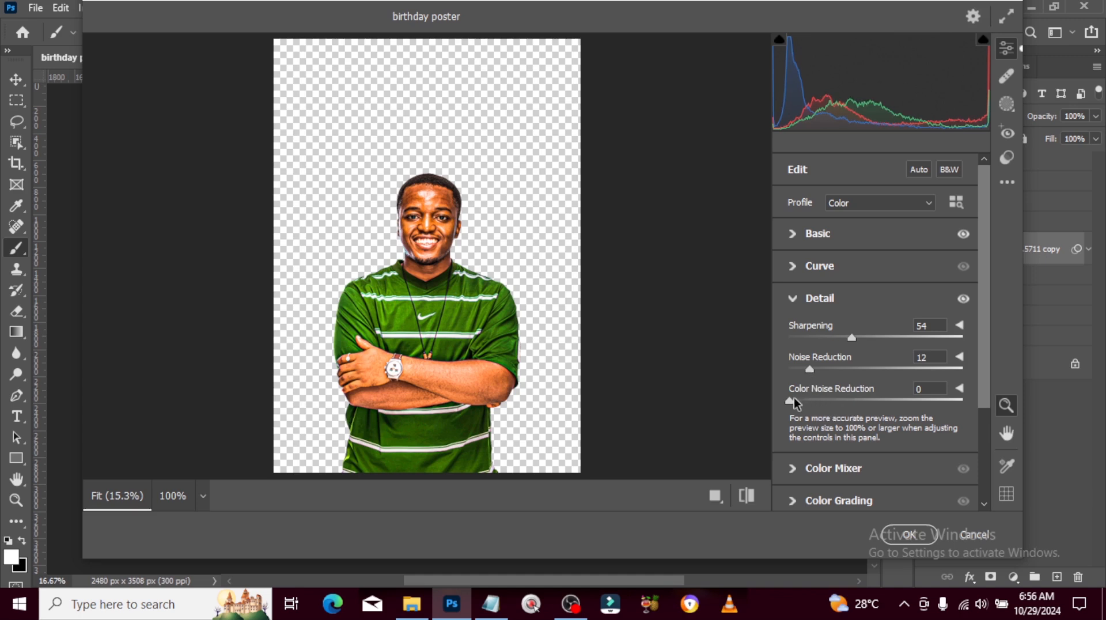
pyautogui.moveTo(793, 398); pyautogui.dragTo(841, 396)
pyautogui.click(794, 299)
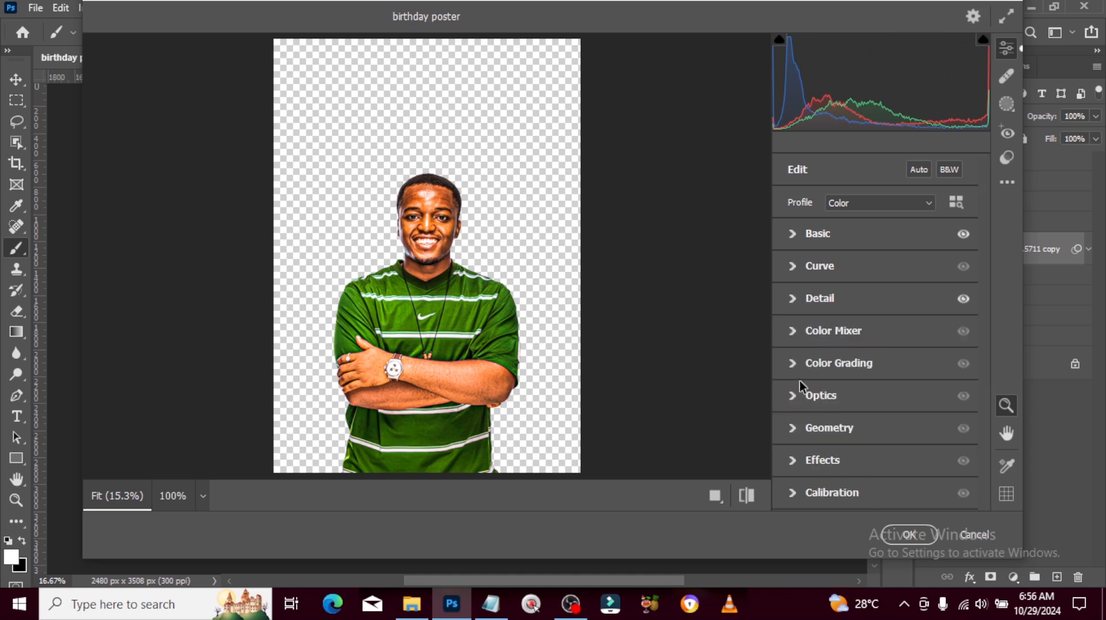
# Set the portrait's saturation to +56 for aquas and +17 for oranges, raise yellows slightly, and apply the Camera Raw filter
pyautogui.click(793, 331)
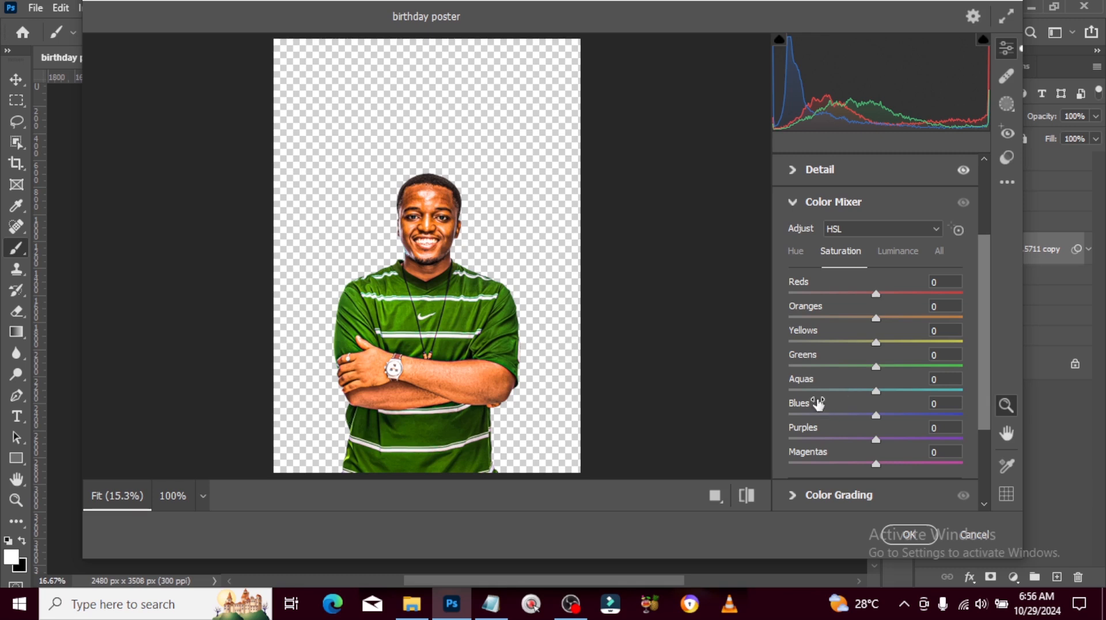
pyautogui.moveTo(875, 391); pyautogui.dragTo(893, 391)
pyautogui.moveTo(876, 317); pyautogui.dragTo(891, 318)
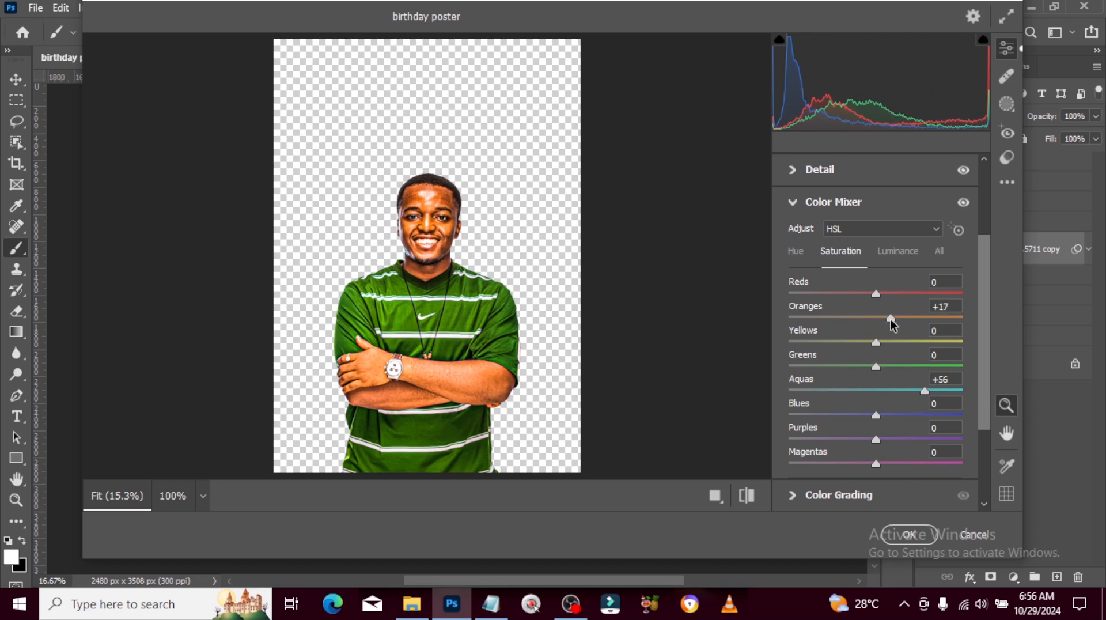
pyautogui.moveTo(877, 342); pyautogui.dragTo(882, 342)
pyautogui.click(909, 534)
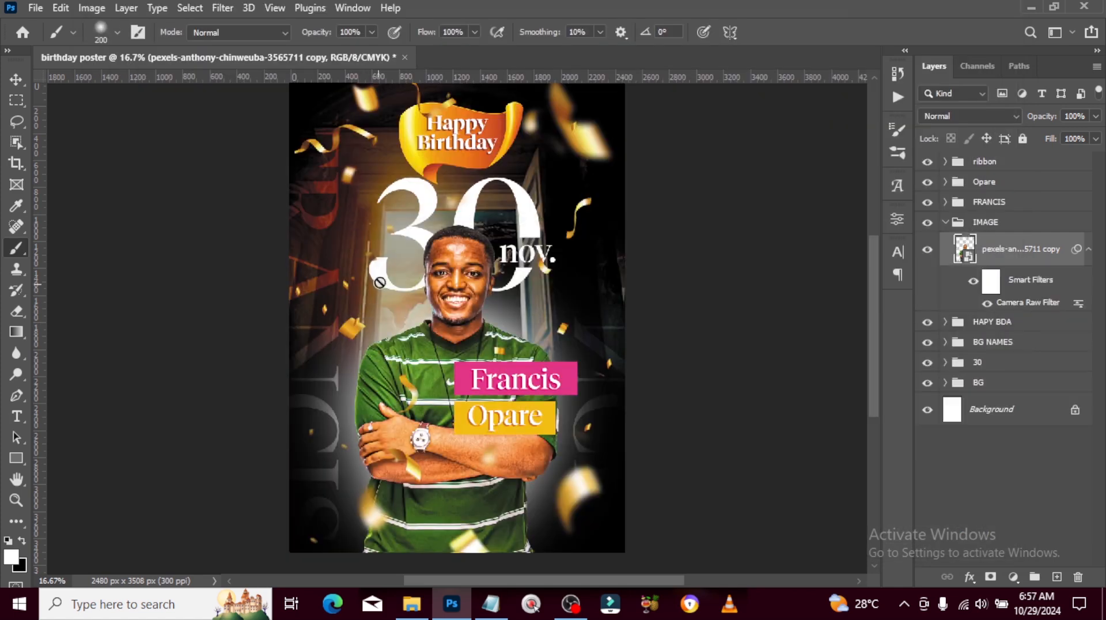
# Stamp all visible layers into a new layer above the ribbon group and convert it to a smart object
pyautogui.click(945, 223)
pyautogui.click(986, 163)
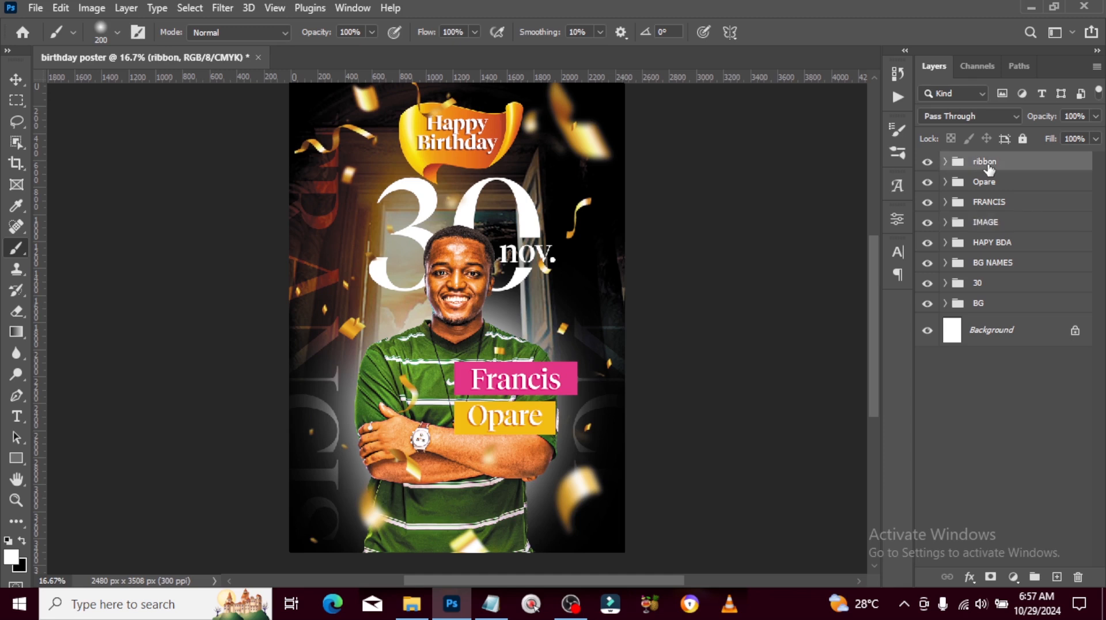
pyautogui.hotkey('ctrl', 'shift', 'alt', 'e')
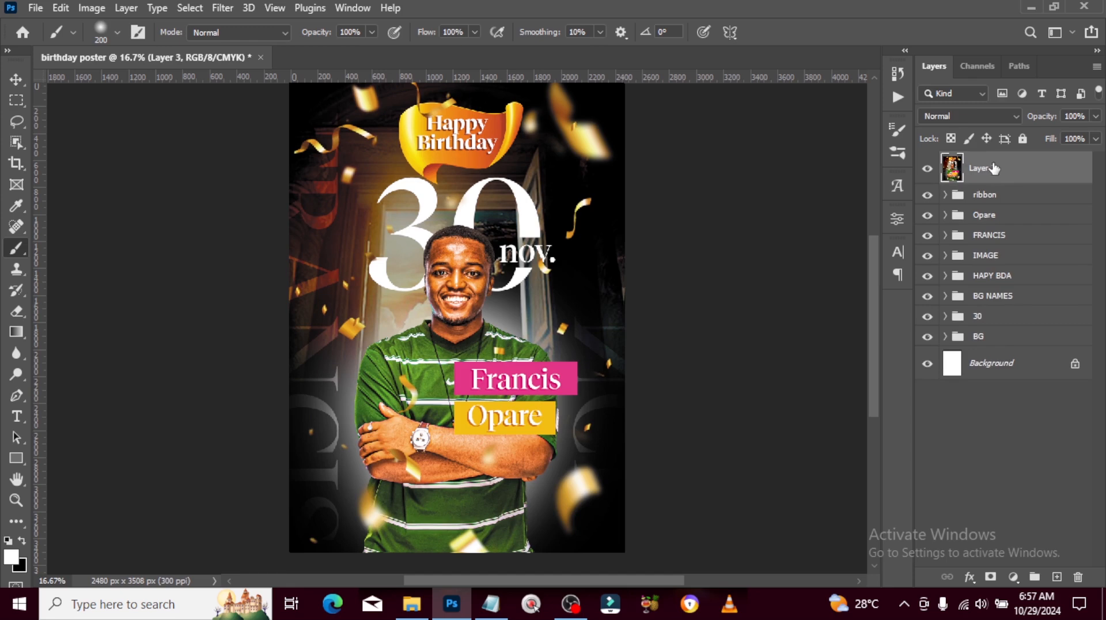
pyautogui.rightClick(1004, 171)
pyautogui.click(883, 219)
# Start a Camera Raw filter on the merged poster layer and set its contrast to +27
pyautogui.click(225, 8)
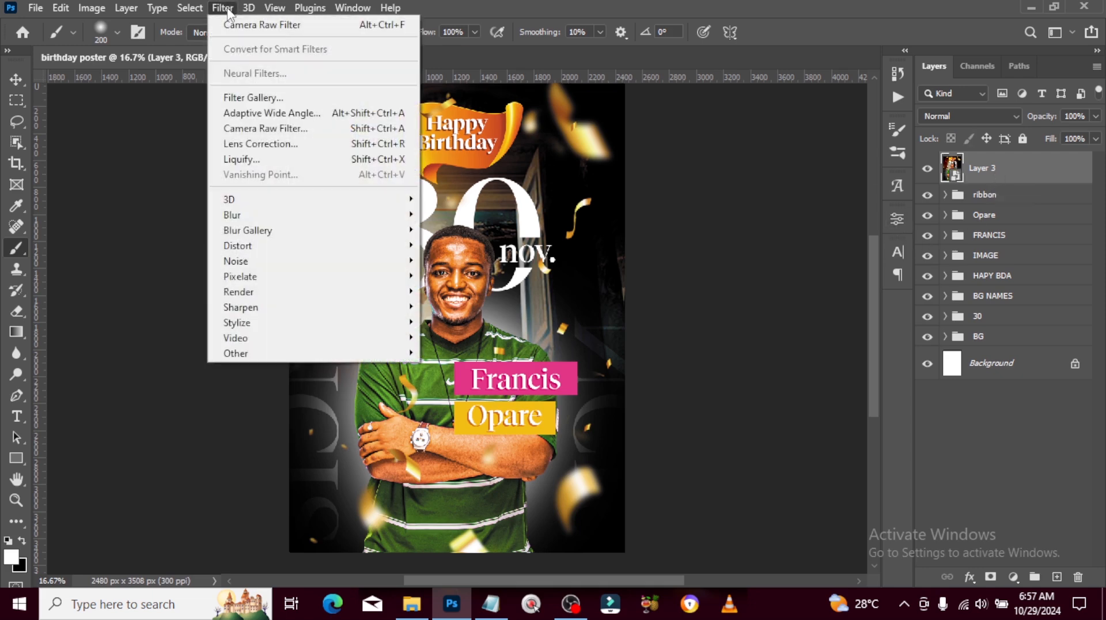
pyautogui.click(257, 129)
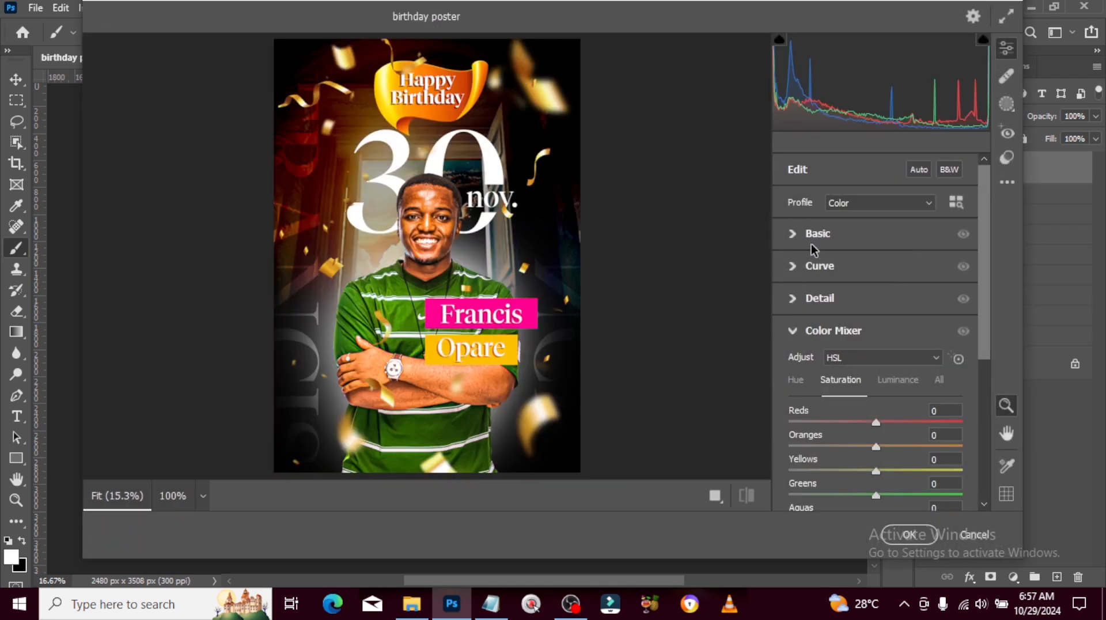
pyautogui.click(794, 234)
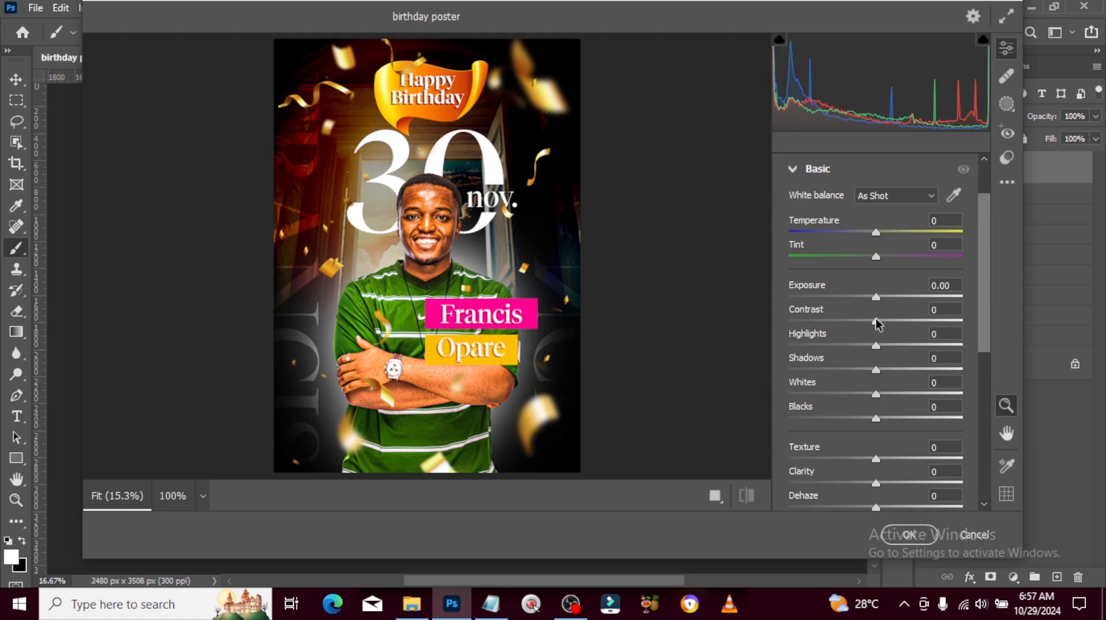
pyautogui.moveTo(876, 322); pyautogui.dragTo(900, 325)
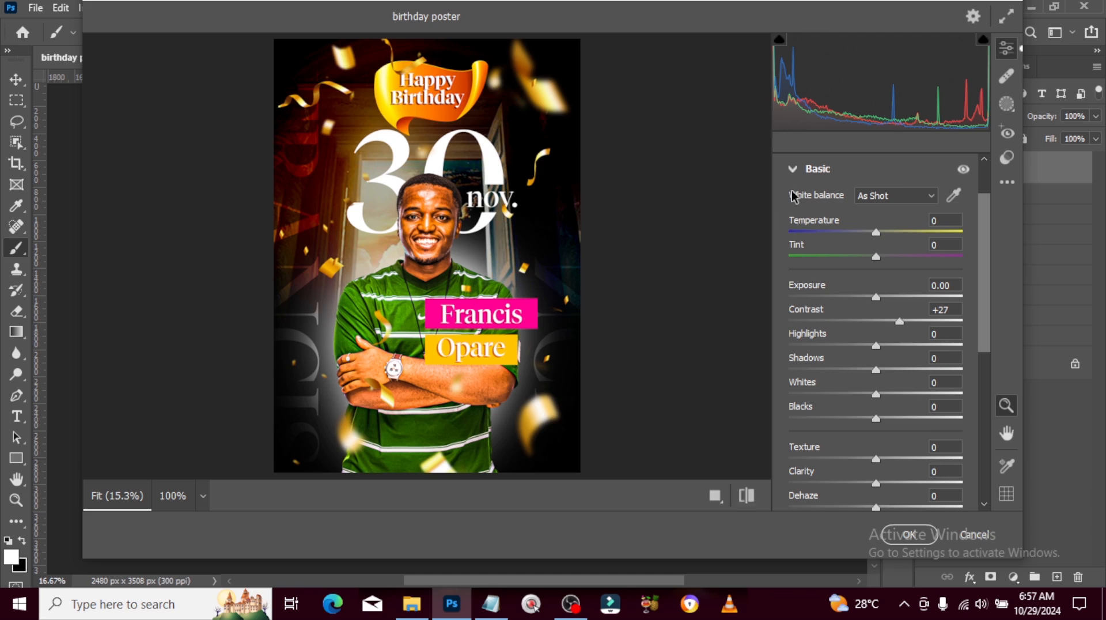
pyautogui.click(797, 173)
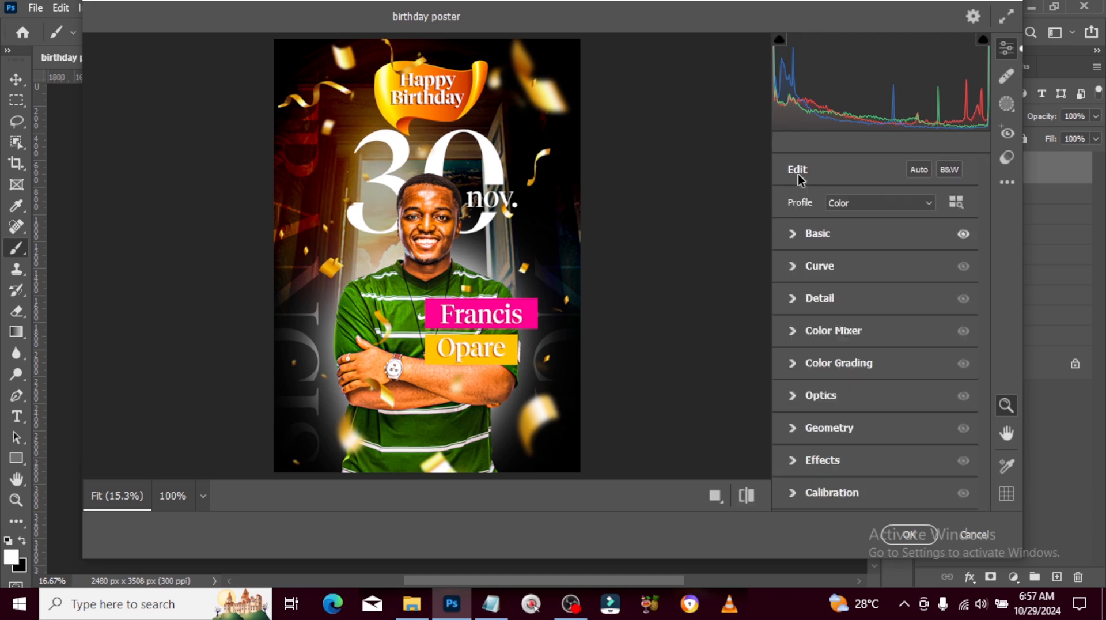
# Set the poster's saturation to yellows +51, greens +54, aquas +49, blues +52, purples +59 and magentas +62 in the Color Mixer
pyautogui.click(791, 332)
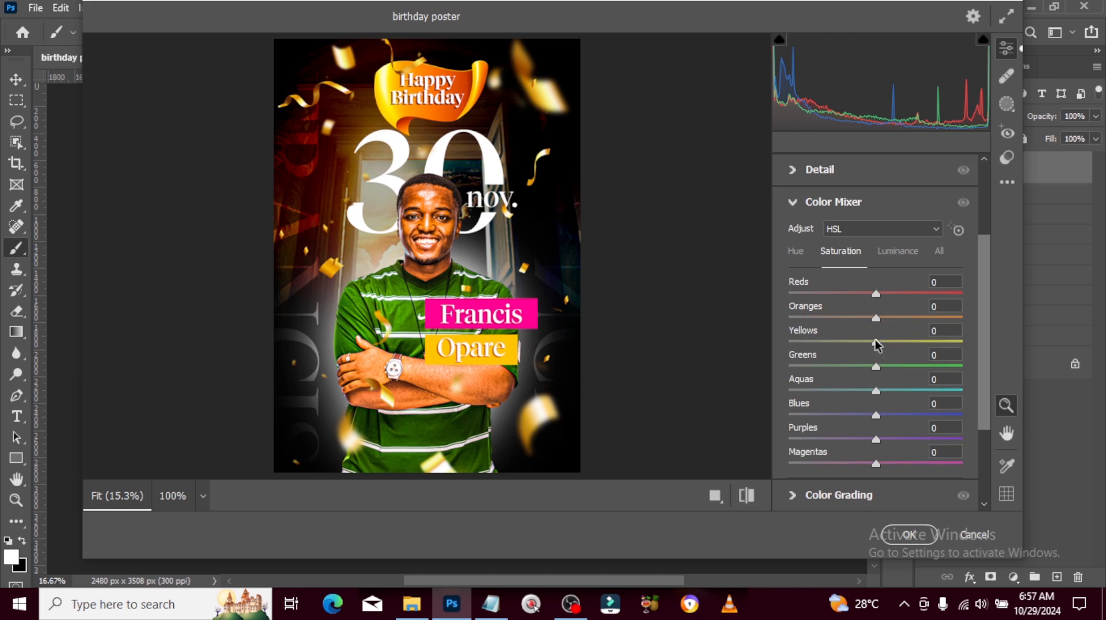
pyautogui.moveTo(875, 341); pyautogui.dragTo(893, 365)
pyautogui.moveTo(910, 369); pyautogui.dragTo(916, 370)
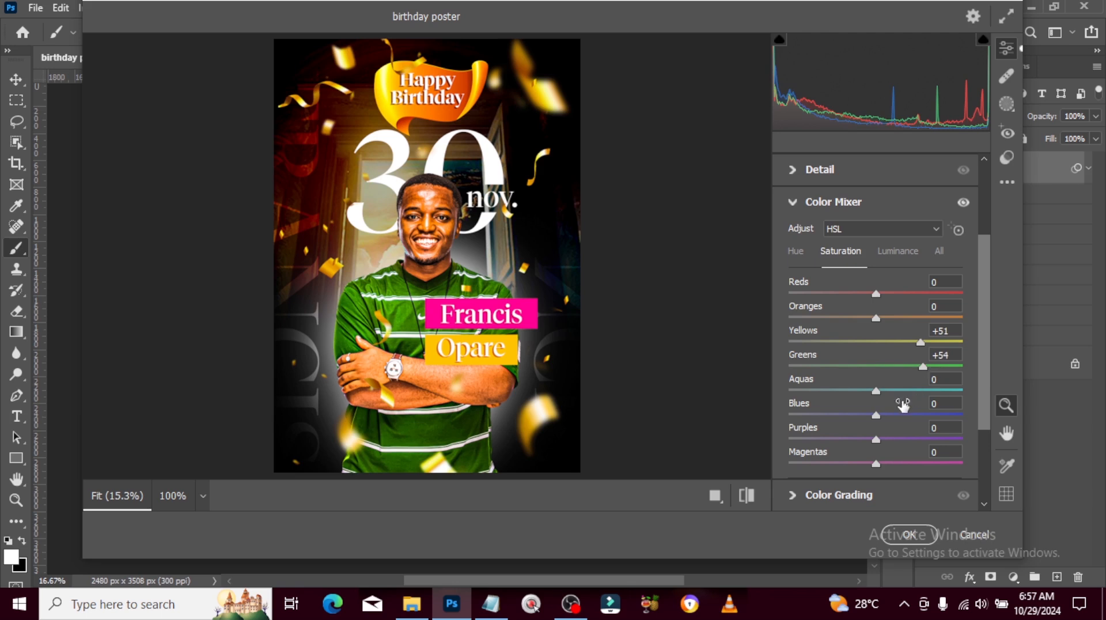
pyautogui.moveTo(875, 391); pyautogui.dragTo(899, 391)
pyautogui.moveTo(876, 415); pyautogui.dragTo(905, 415)
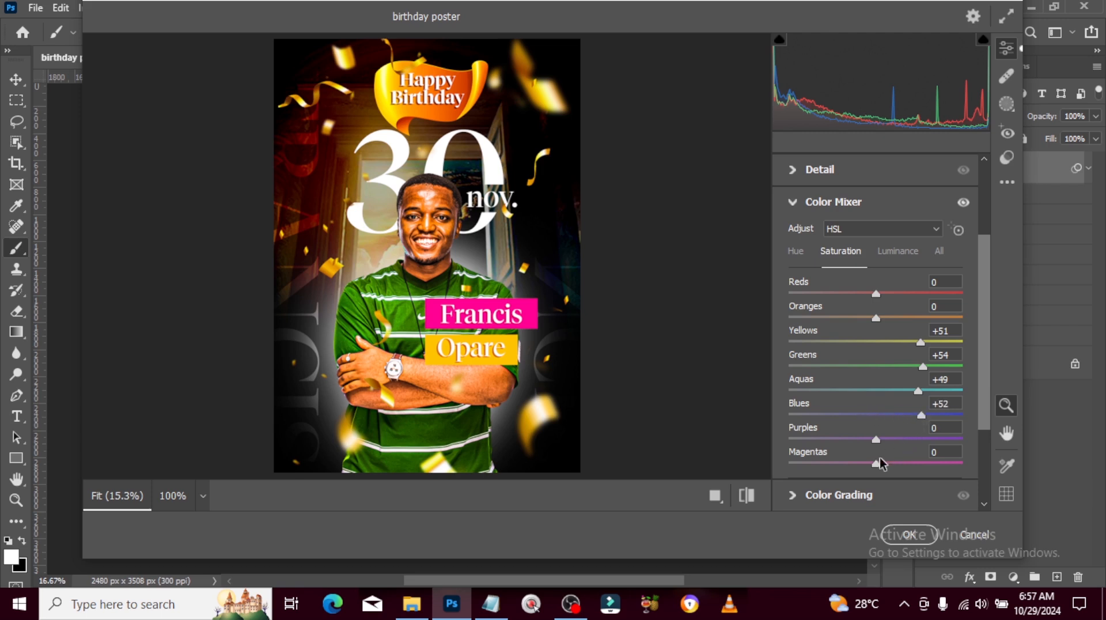
pyautogui.moveTo(874, 439); pyautogui.dragTo(928, 461)
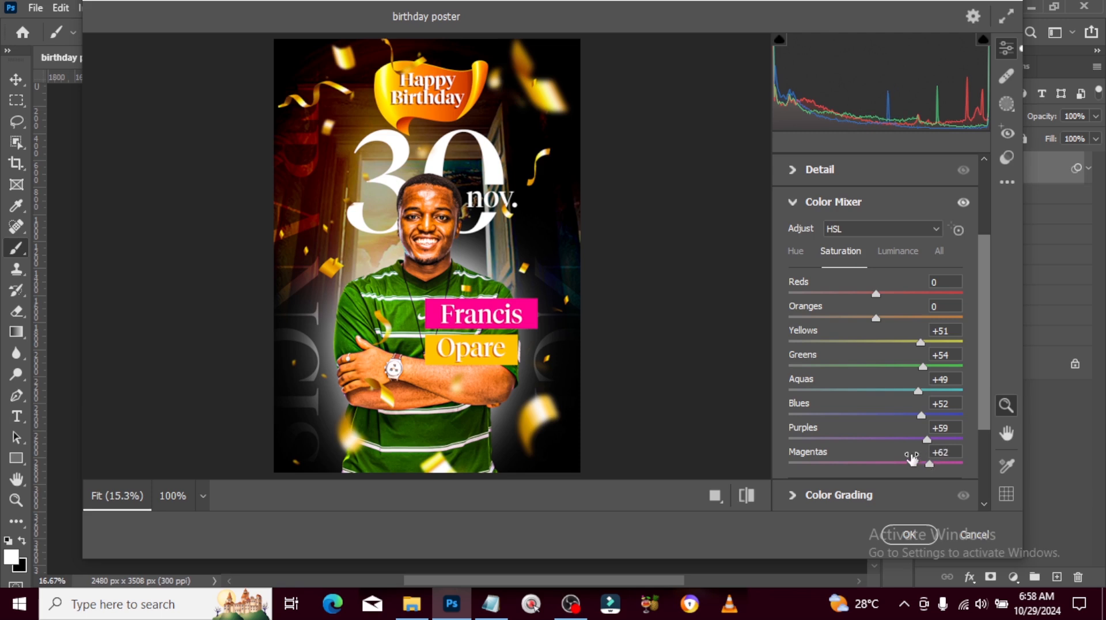
pyautogui.click(793, 206)
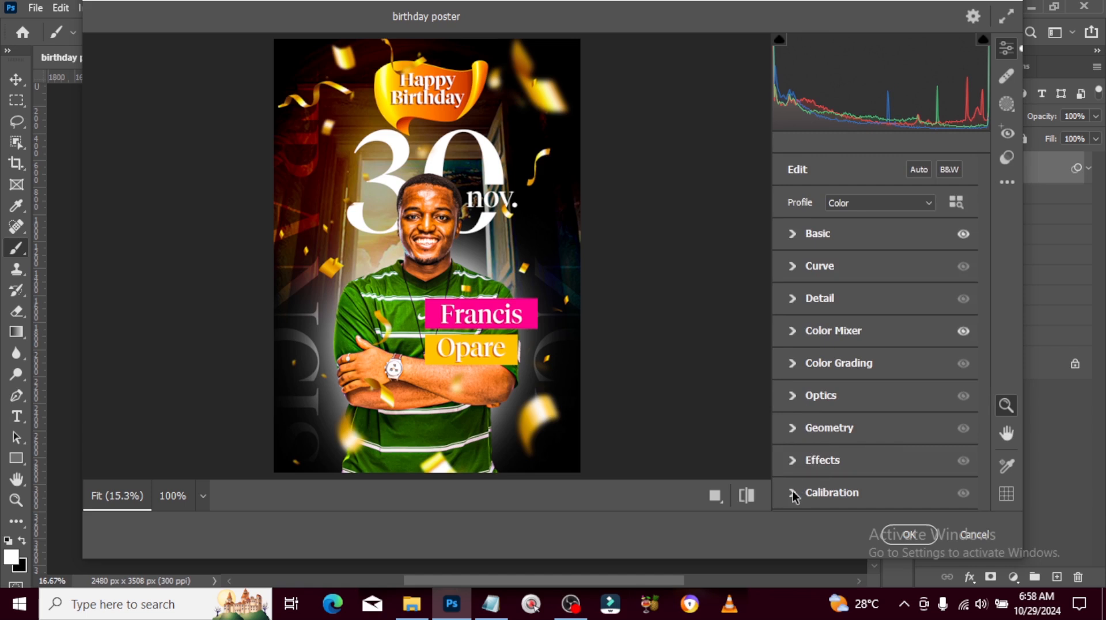
# Add grain to the merged poster, apply the Camera Raw filter and collapse the layer's smart filters
pyautogui.click(793, 460)
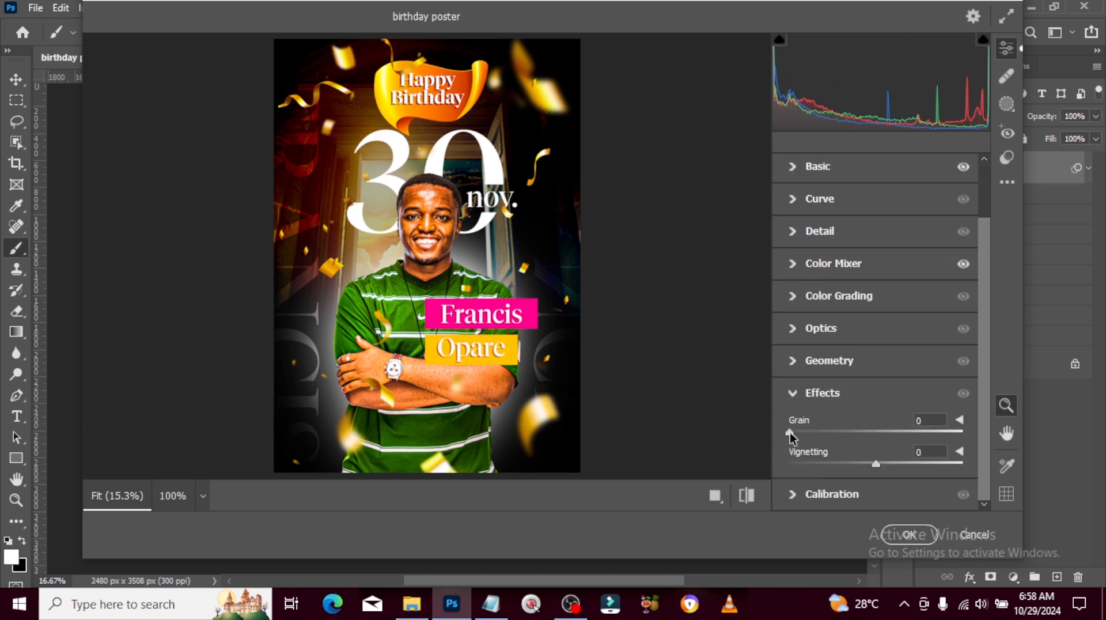
pyautogui.moveTo(789, 433); pyautogui.dragTo(890, 437)
pyautogui.click(909, 534)
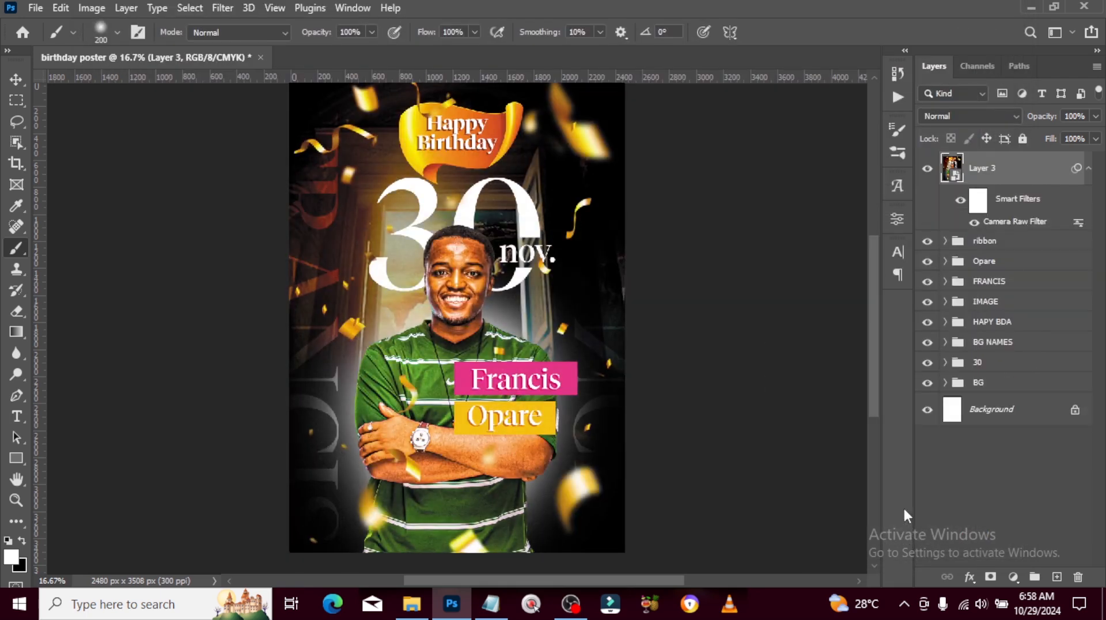
pyautogui.click(1088, 170)
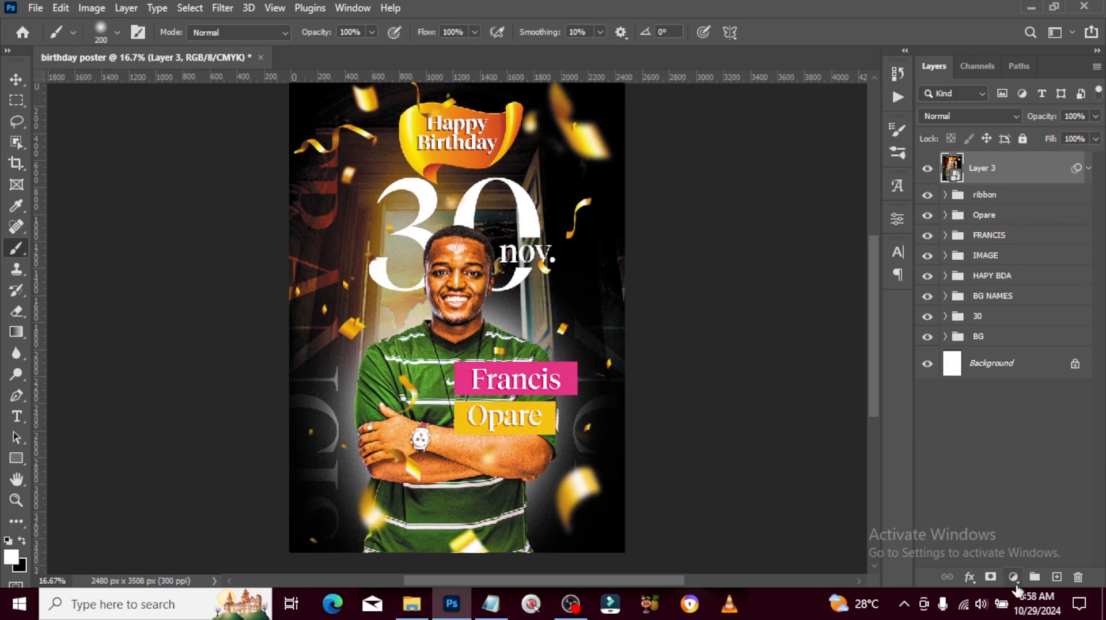
# Add a Gradient Map adjustment layer above the merged poster and set its starting color stop to black (000000)
pyautogui.click(1013, 577)
pyautogui.click(1010, 550)
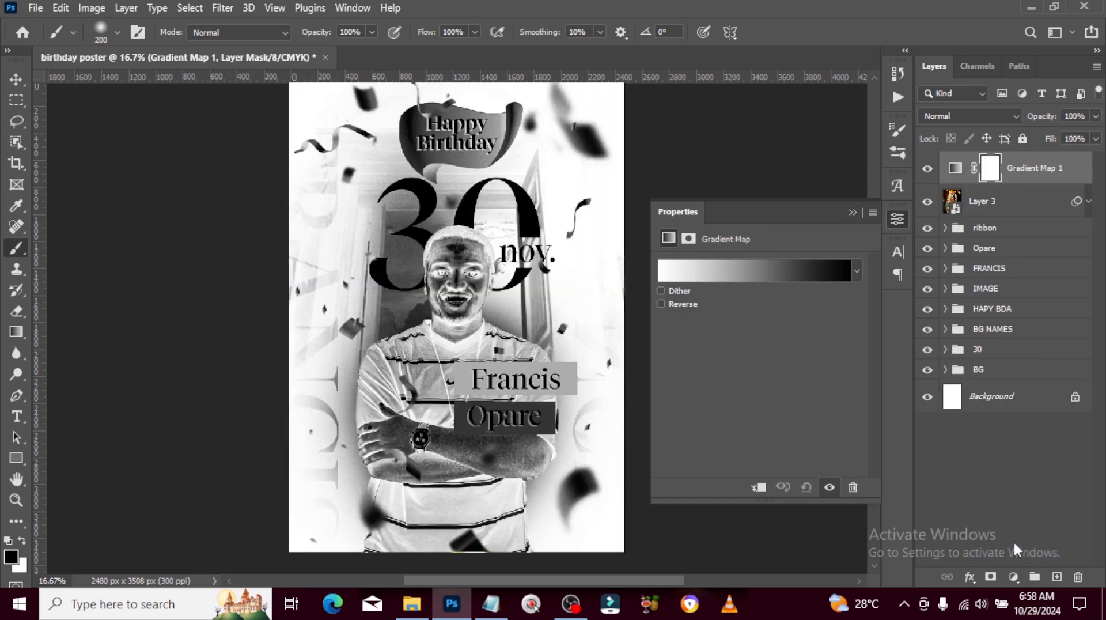
pyautogui.click(743, 272)
pyautogui.doubleClick(691, 337)
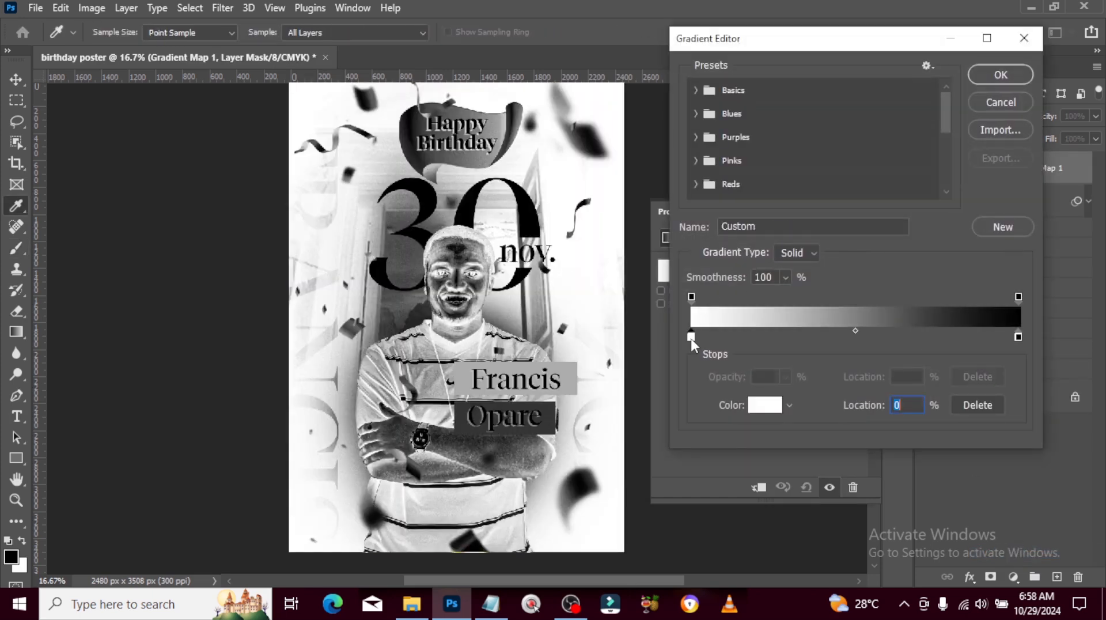
pyautogui.moveTo(648, 259); pyautogui.dragTo(630, 291)
pyautogui.click(992, 62)
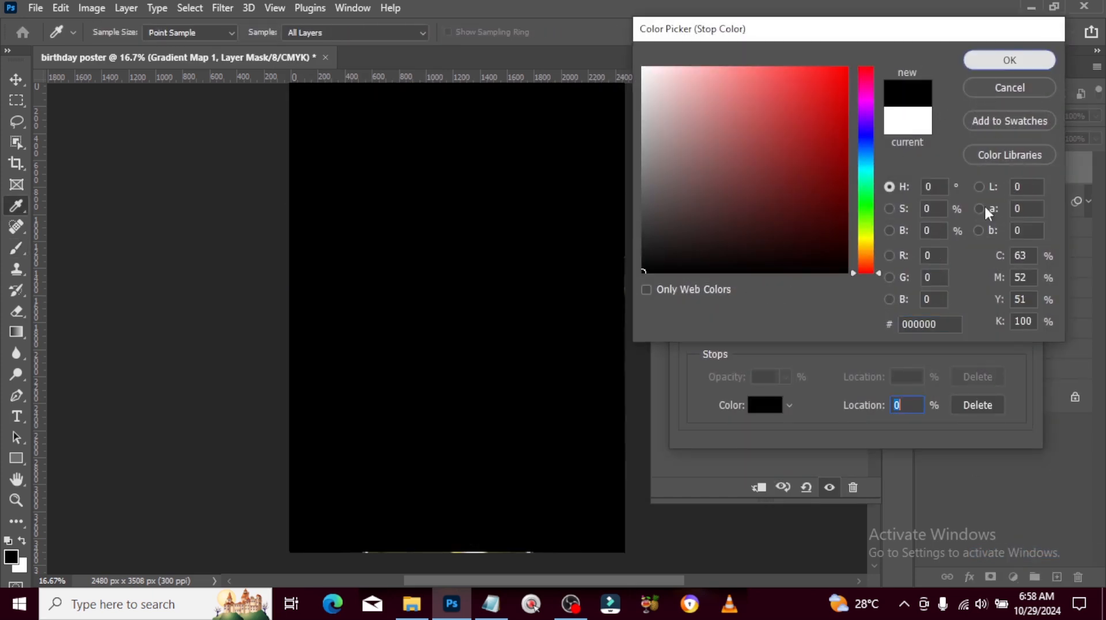
# Set the gradient map's end color stop to green 2c7612 and accept the gradient
pyautogui.doubleClick(1018, 336)
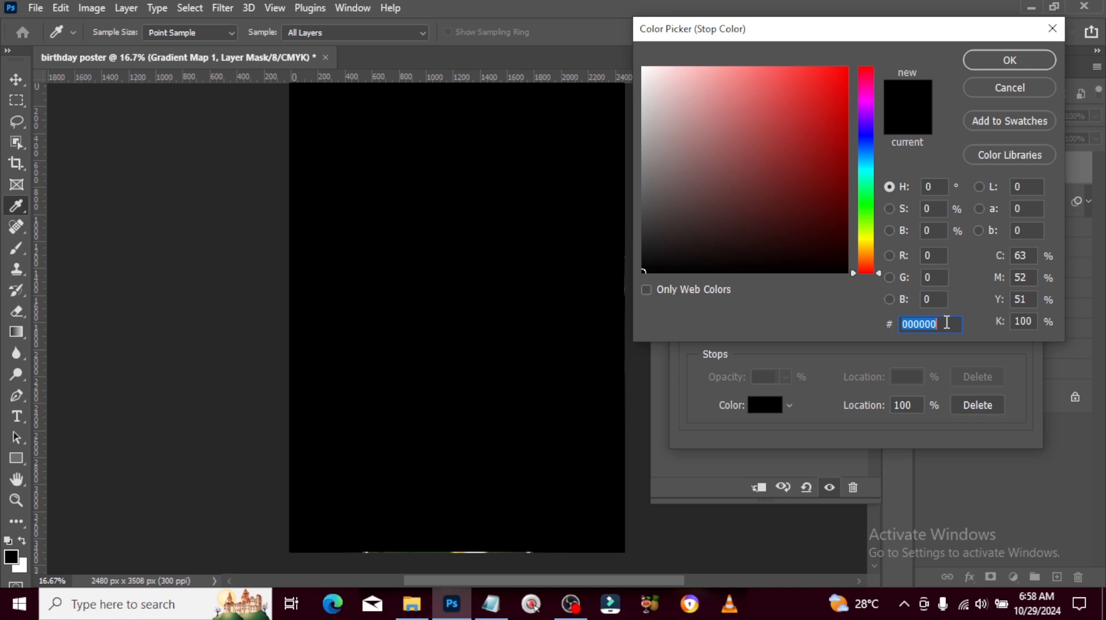
pyautogui.write('2c')
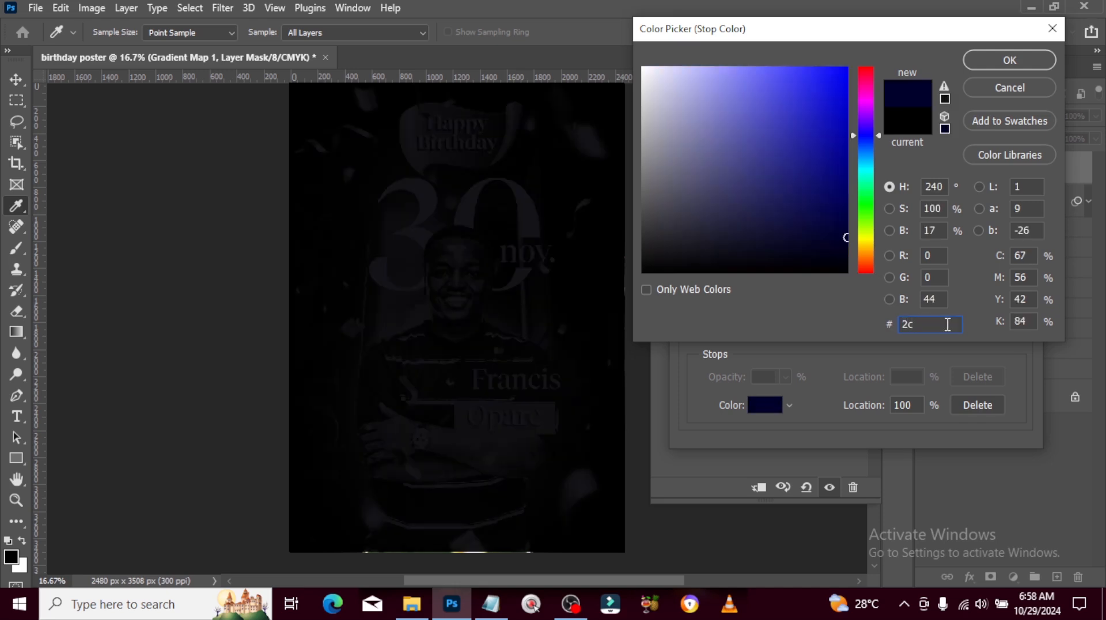
pyautogui.write('7612')
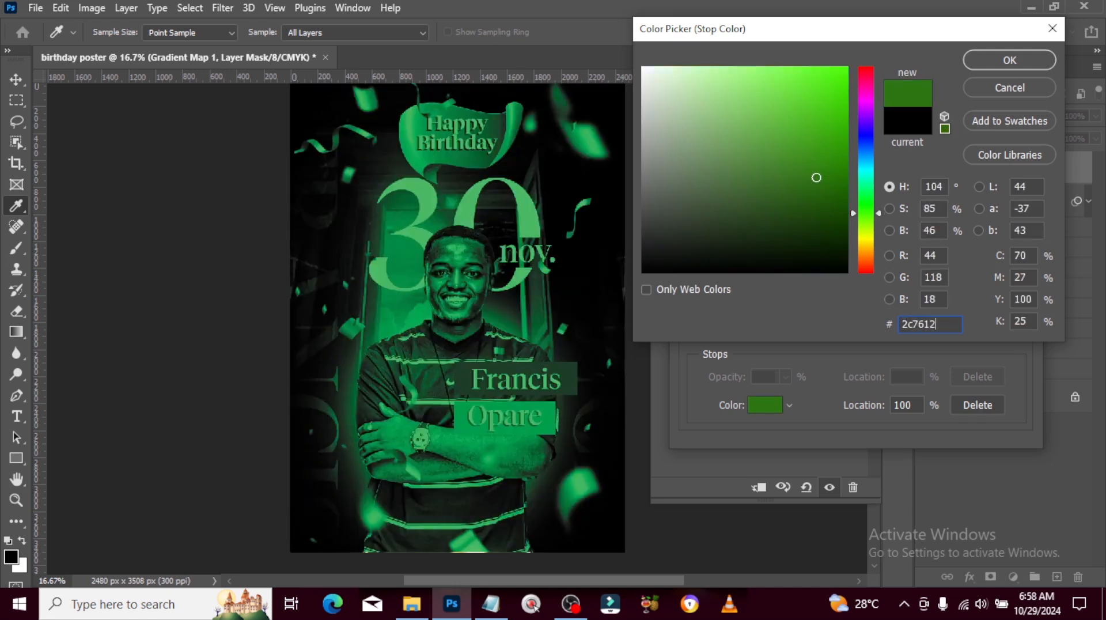
pyautogui.click(1009, 60)
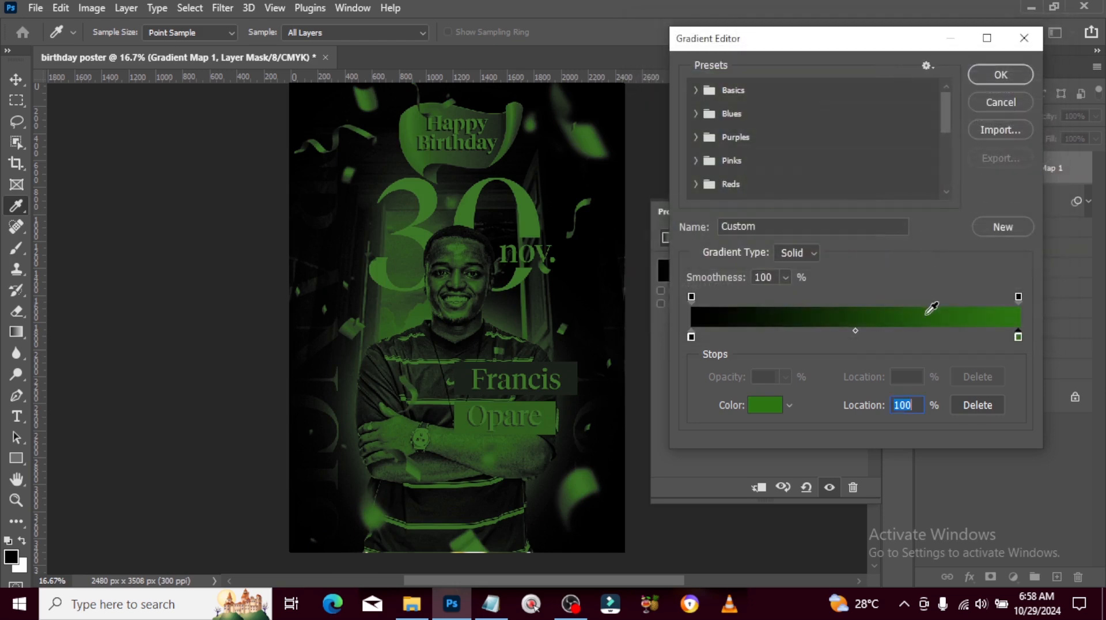
pyautogui.click(1000, 75)
# Set the gradient map layer's opacity to 42% and its blend mode to Soft Light
pyautogui.click(1088, 115)
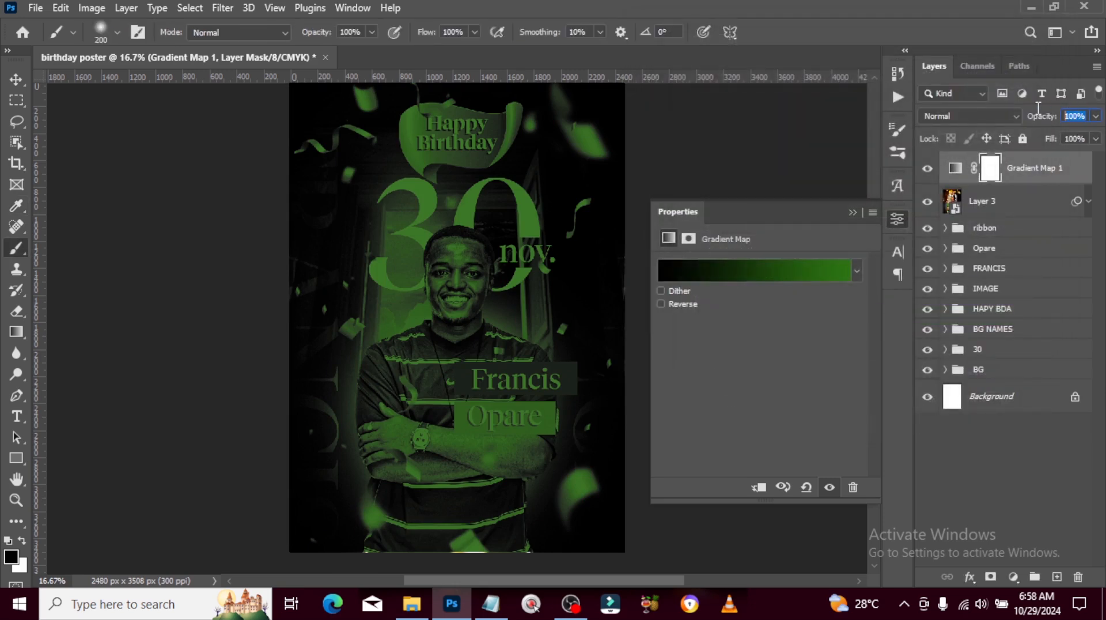
pyautogui.write('4')
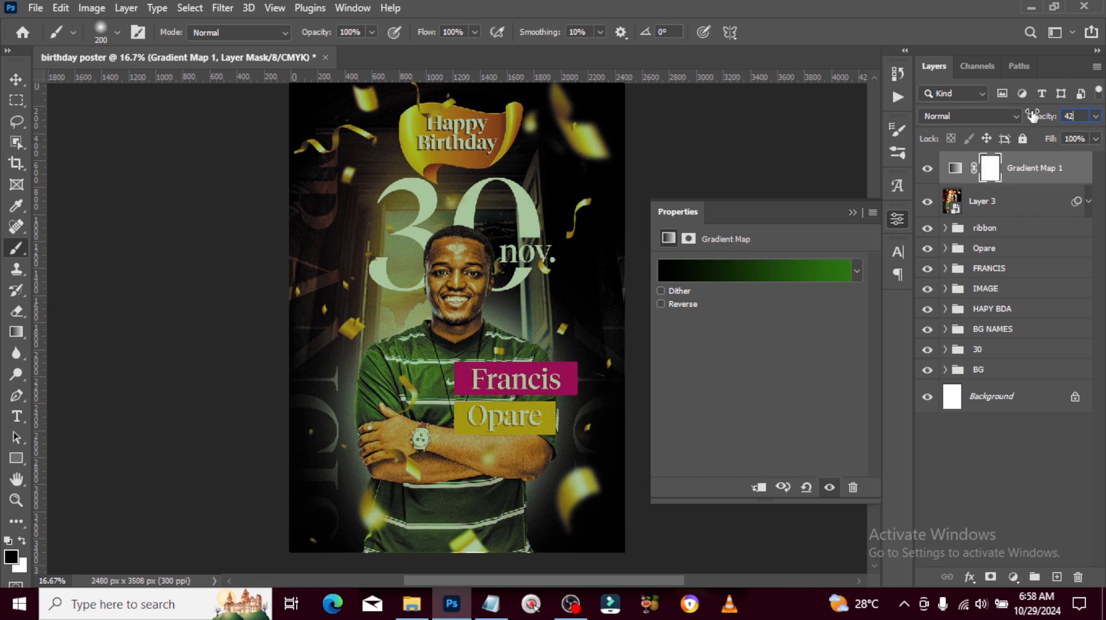
pyautogui.write('2')
pyautogui.press('Return')
pyautogui.click(940, 114)
pyautogui.click(944, 326)
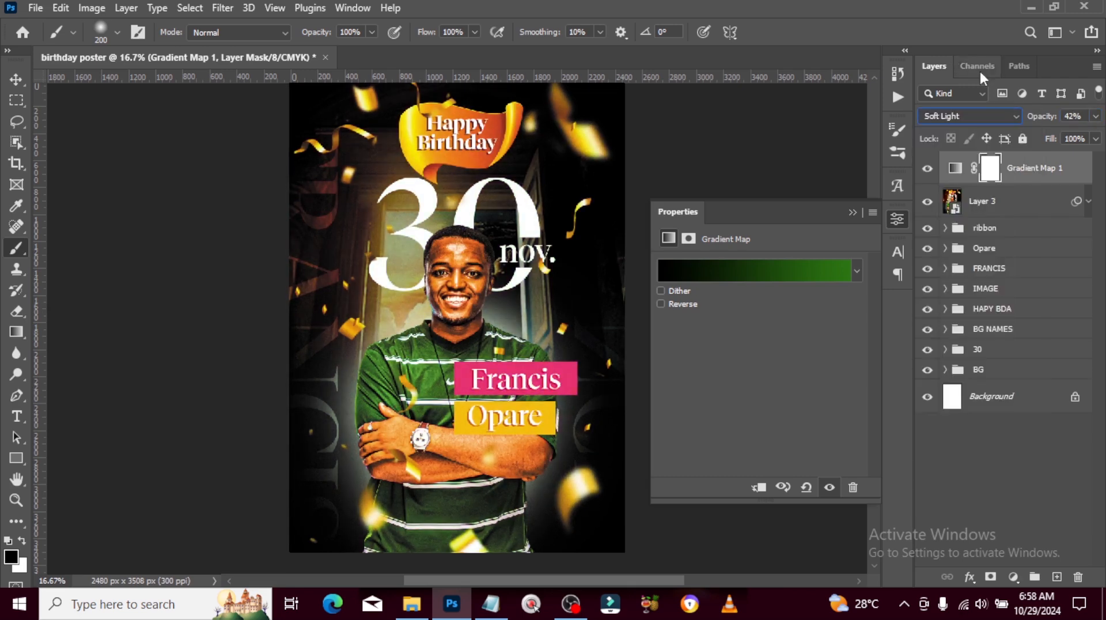